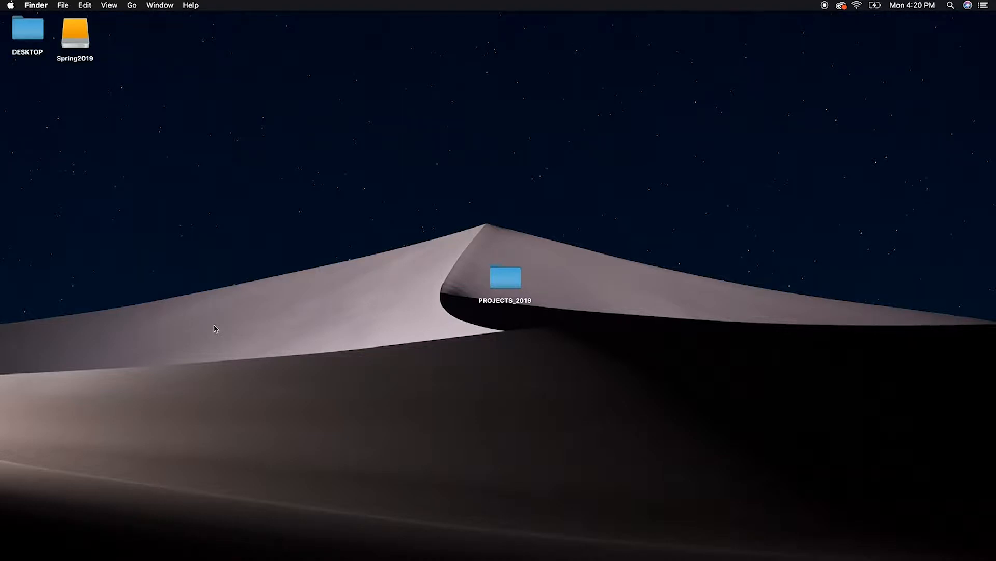
# Open the desktop folder PROJECTS_2019, examine the subfolders of PROJECT TEMPLATE MASTER (COPY ME), and close the window
pyautogui.doubleClick(510, 282)
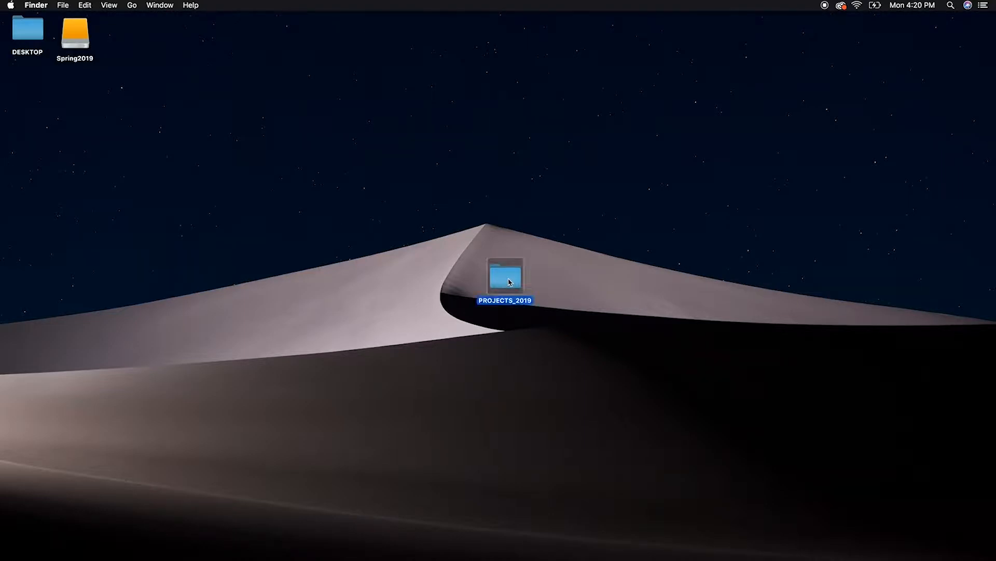
pyautogui.moveTo(347, 99); pyautogui.dragTo(592, 189)
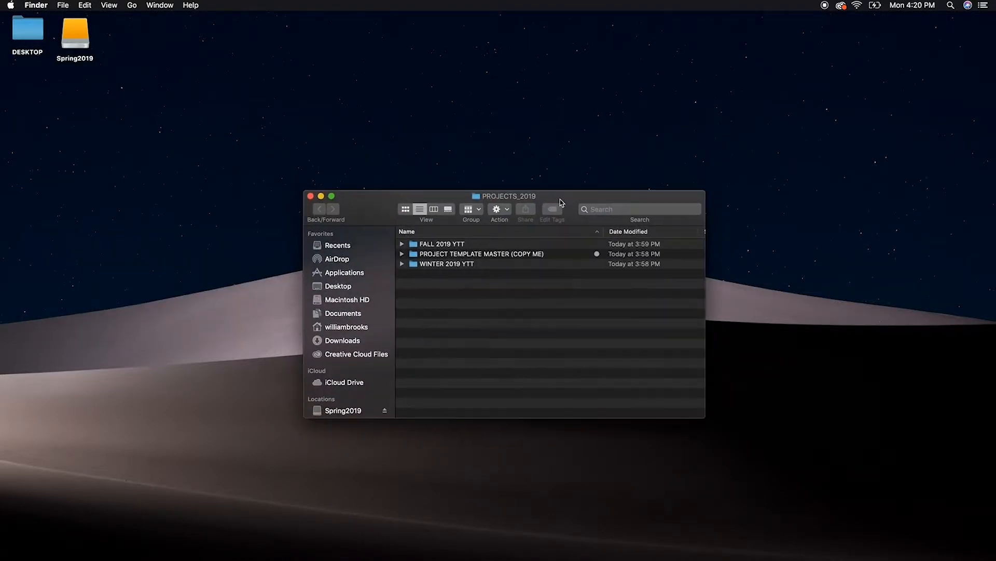
pyautogui.click(413, 253)
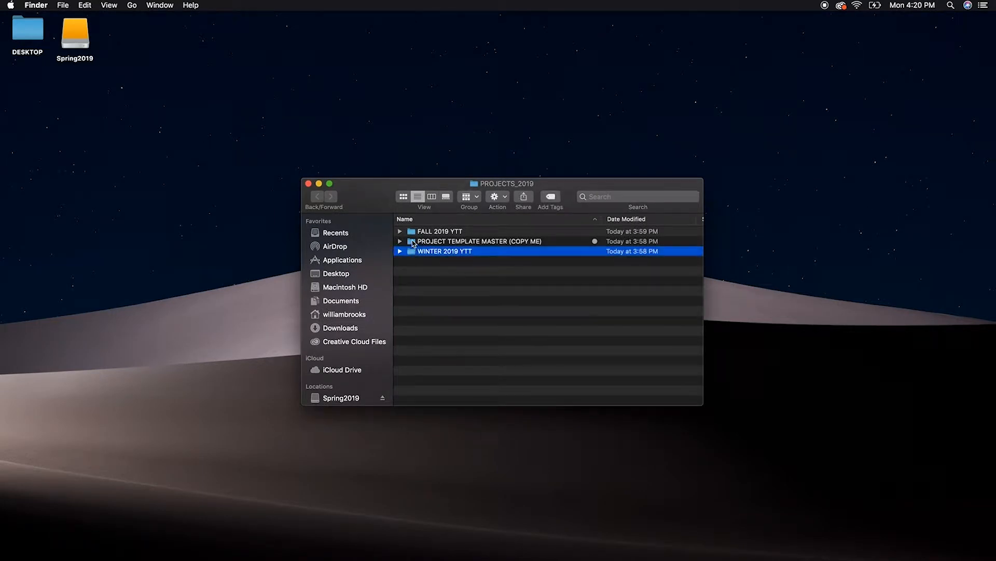
pyautogui.click(400, 241)
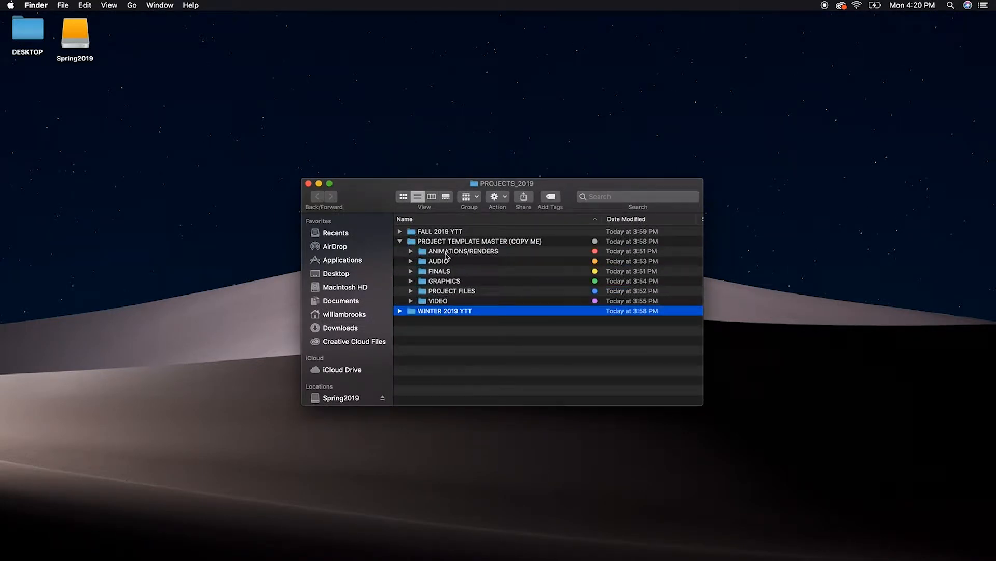
pyautogui.click(399, 241)
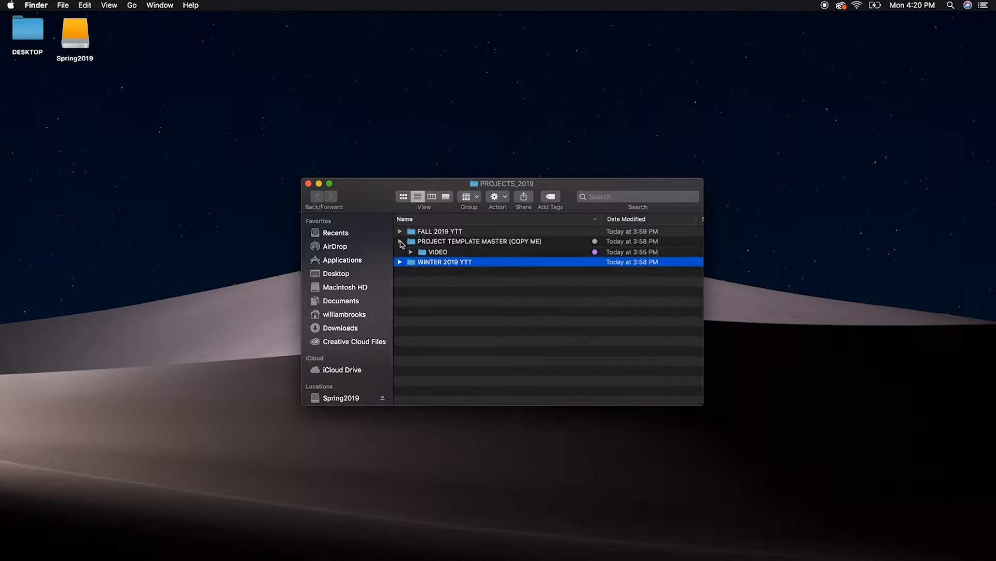
pyautogui.rightClick(370, 198)
pyautogui.click(308, 190)
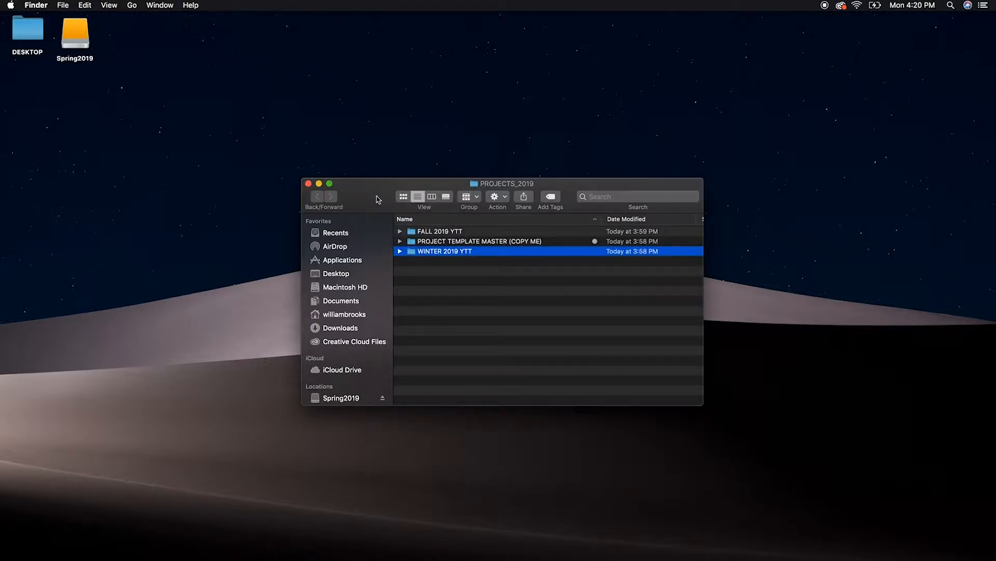
pyautogui.click(308, 184)
# Copy the PROJECTS_2019 folder from the desktop to the root of the Spring2019 drive
pyautogui.moveTo(550, 236); pyautogui.dragTo(451, 345)
pyautogui.rightClick(511, 281)
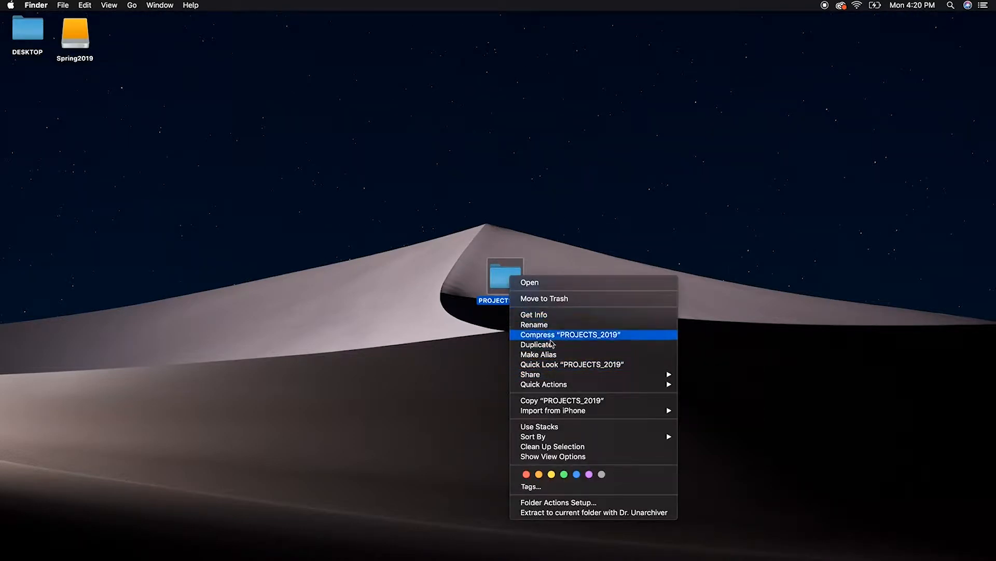
pyautogui.click(551, 400)
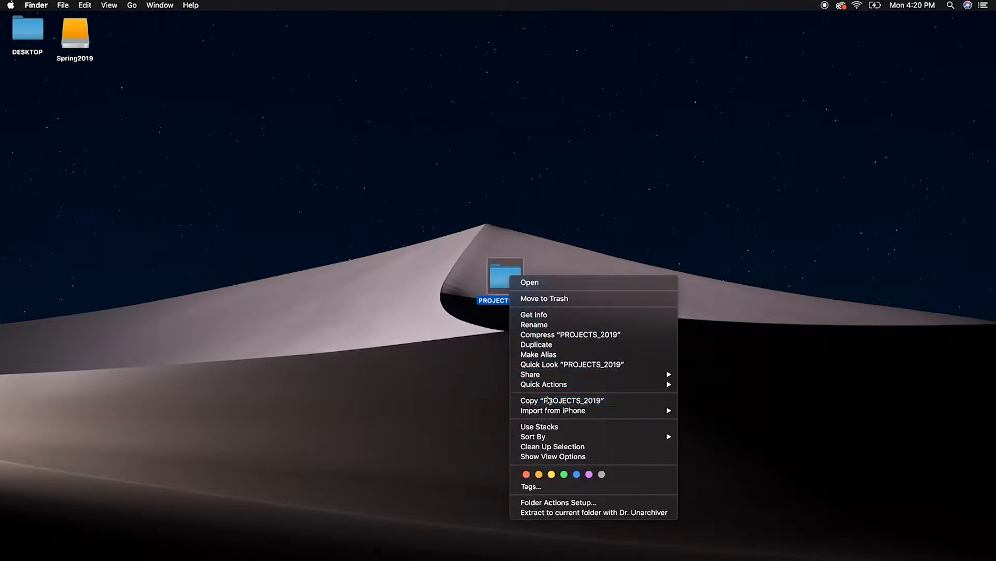
pyautogui.click(329, 185)
pyautogui.click(71, 41)
pyautogui.doubleClick(70, 42)
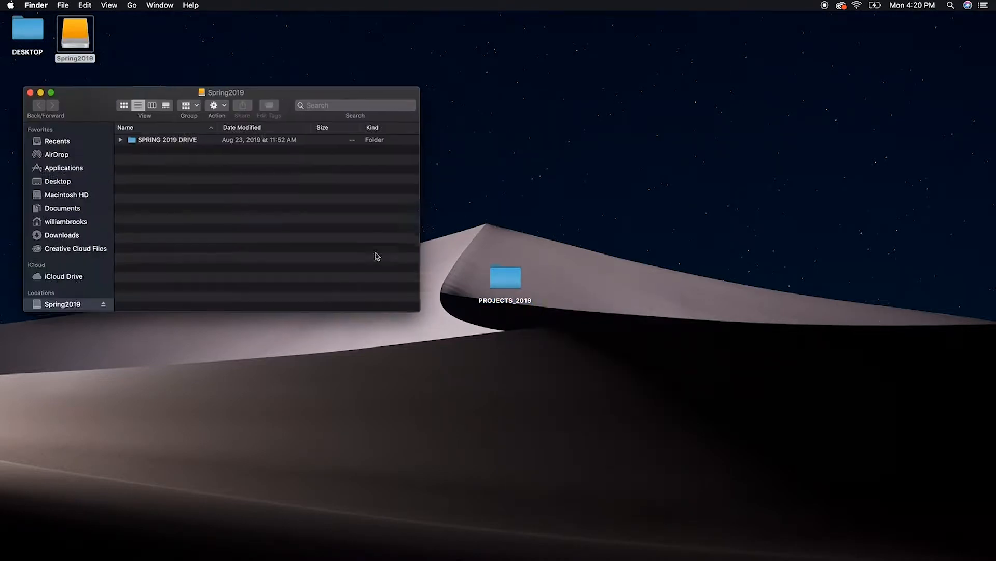
pyautogui.press('super+v')
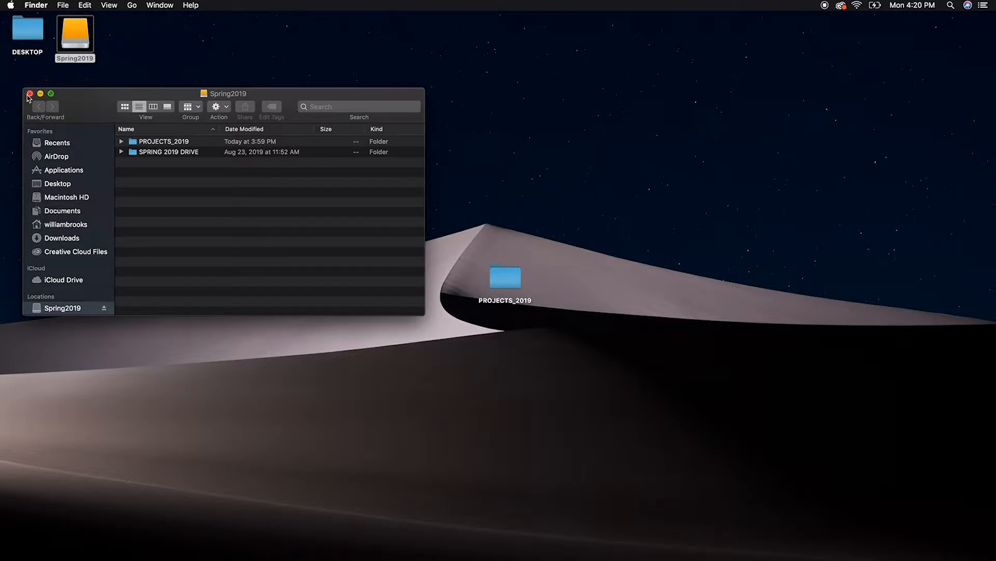
pyautogui.click(29, 94)
# Move the desktop original of PROJECTS_2019 to the Trash and close the Trash window
pyautogui.click(532, 254)
pyautogui.click(513, 284)
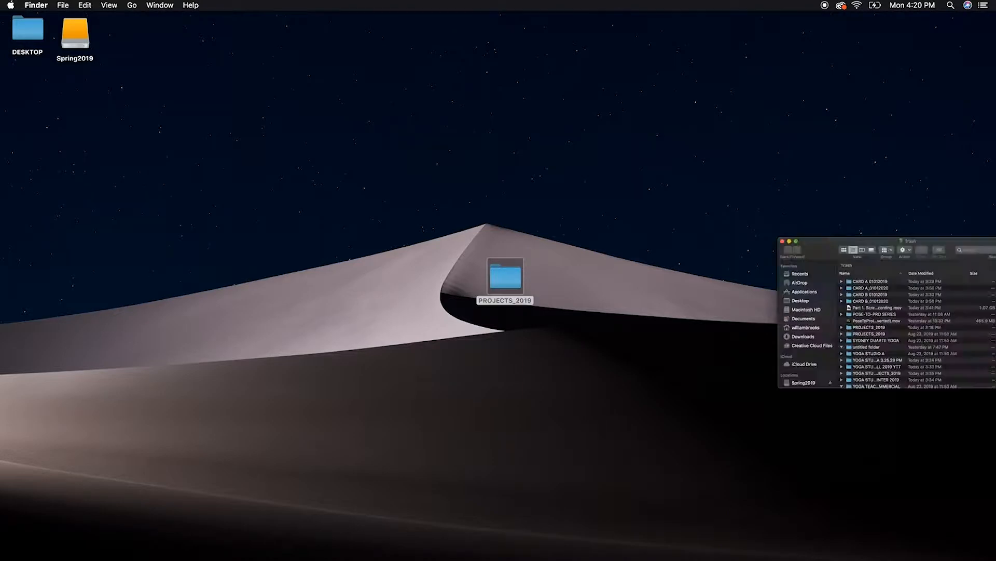
pyautogui.press('super+BackSpace')
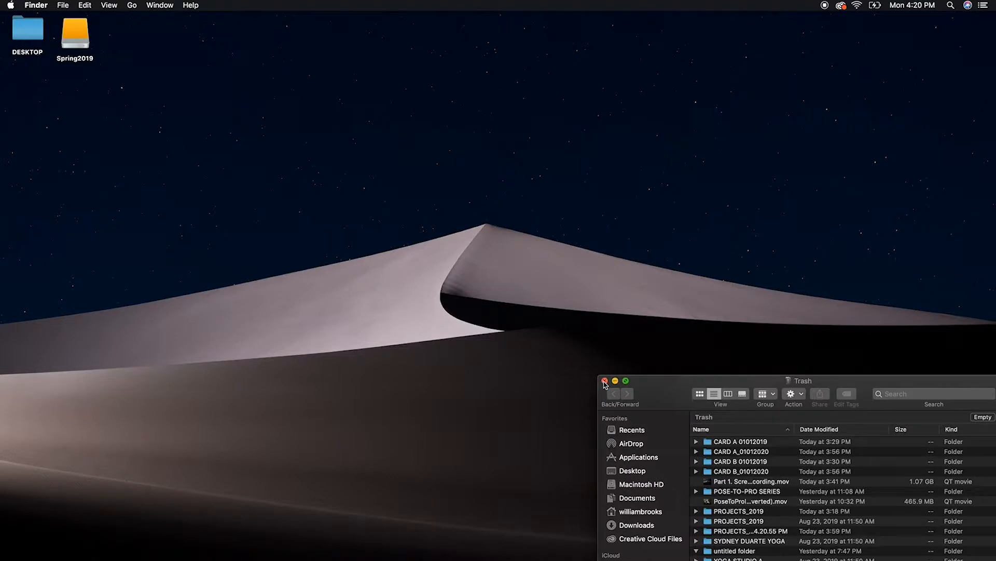
pyautogui.click(606, 381)
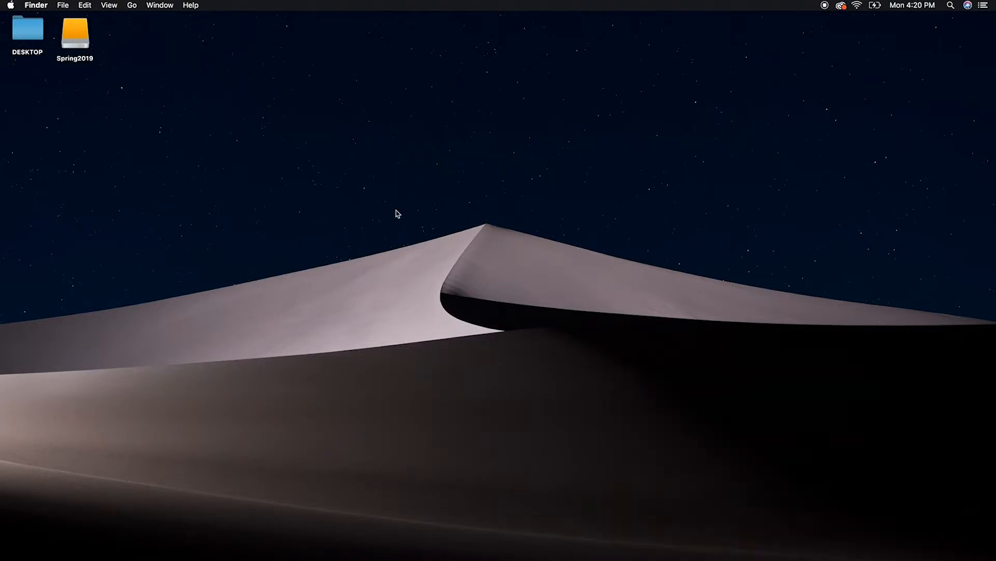
# Move the FALL 2019 YTT and WINTER 2019 YTT folders inside PROJECTS_2019 on the Spring2019 drive to the Trash
pyautogui.doubleClick(76, 38)
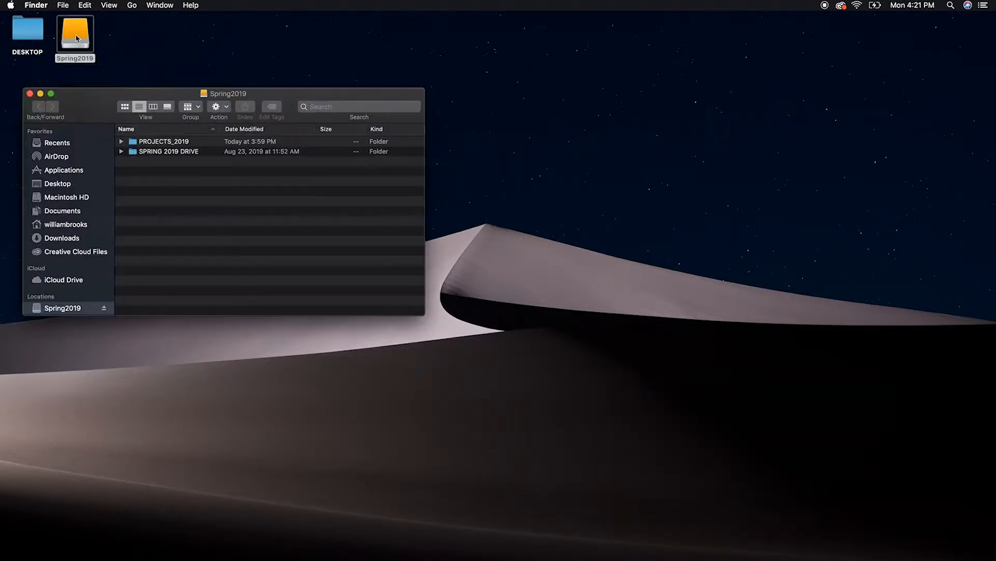
pyautogui.doubleClick(162, 143)
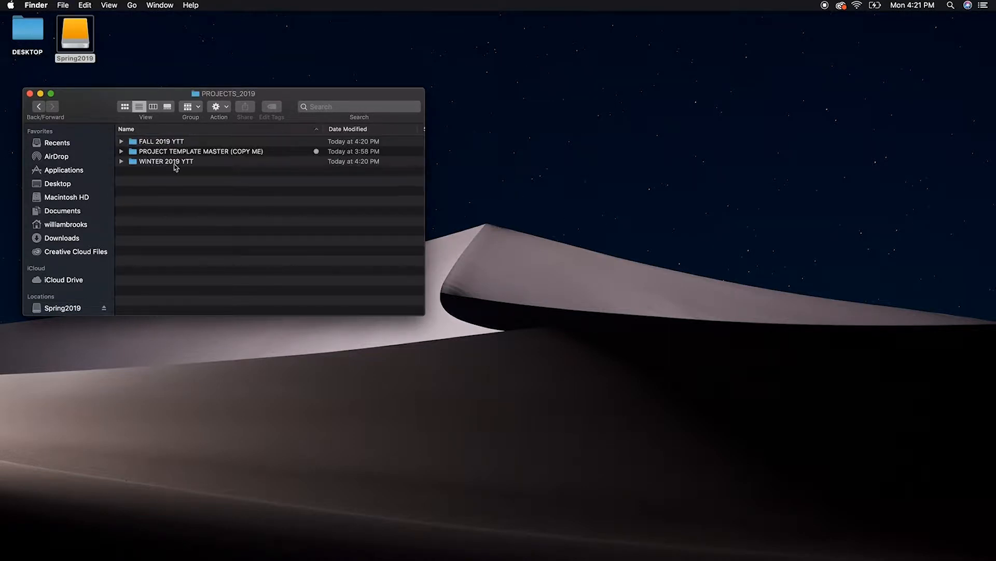
pyautogui.click(133, 162)
pyautogui.keyDown('super'); pyautogui.click(139, 143); pyautogui.keyUp('super')
pyautogui.rightClick(137, 142)
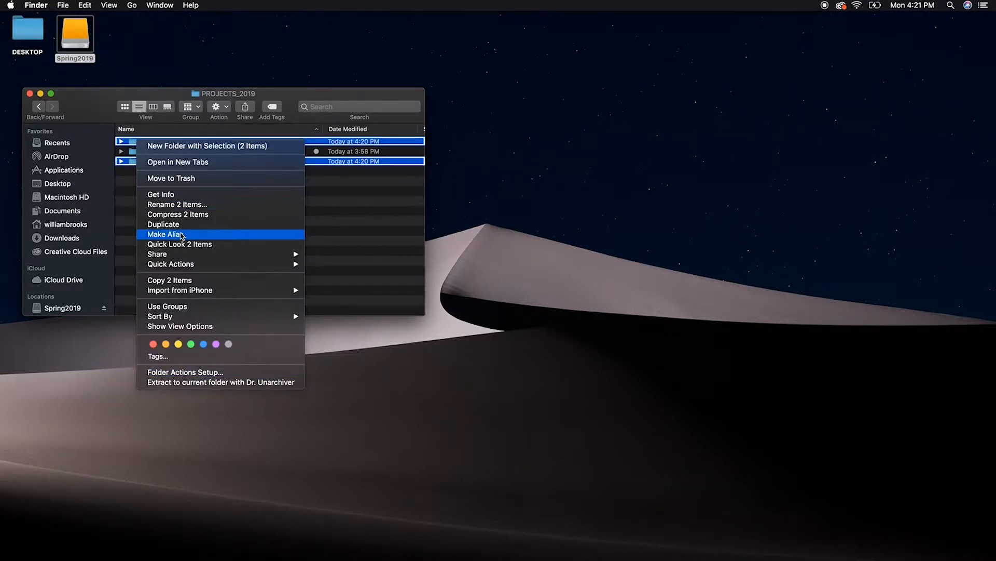
pyautogui.click(190, 177)
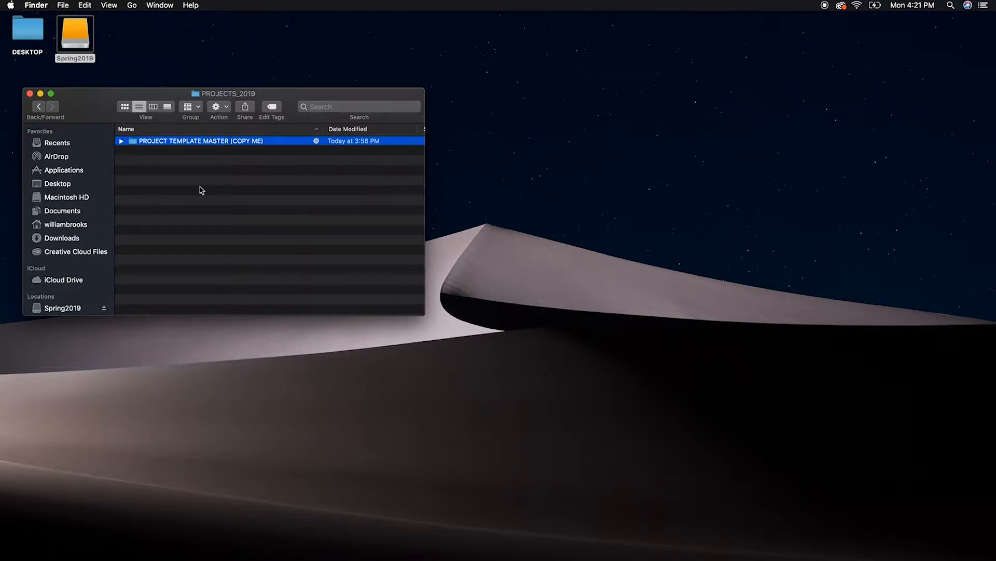
pyautogui.click(201, 189)
# Open PROJECT TEMPLATE MASTER (COPY ME) inside PROJECTS_2019 on the Spring2019 drive and show its contents as a list
pyautogui.click(88, 209)
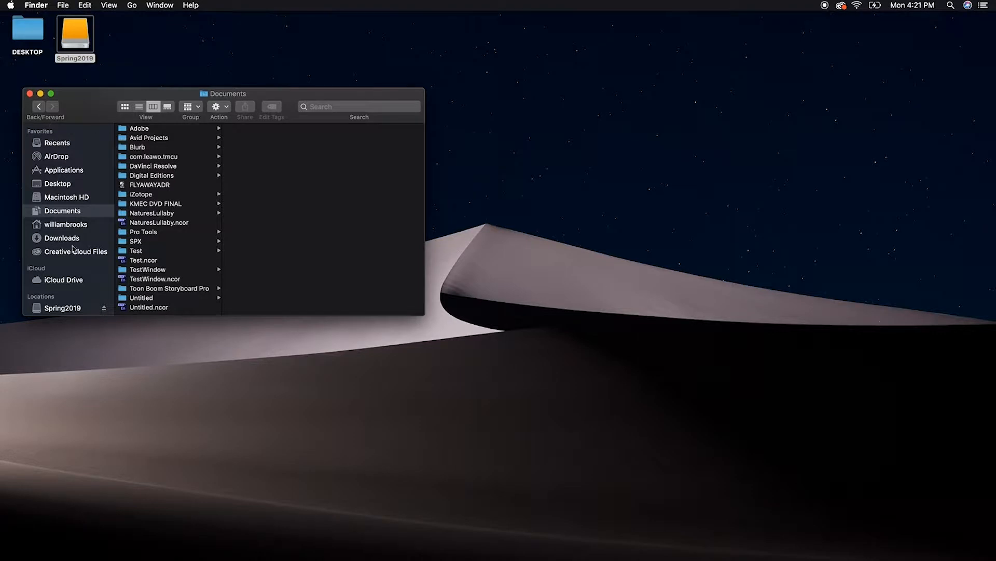
pyautogui.click(59, 309)
pyautogui.click(123, 129)
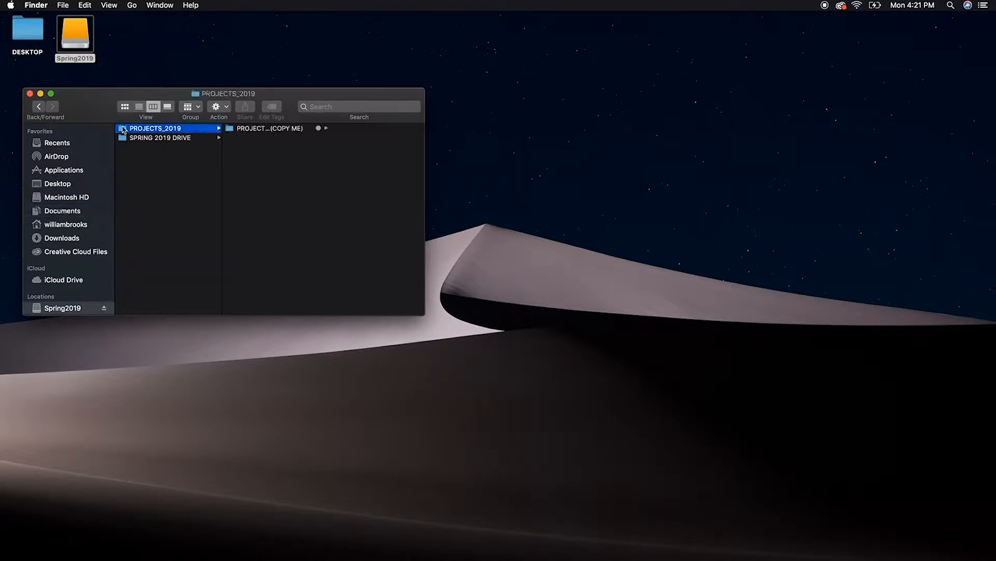
pyautogui.click(281, 130)
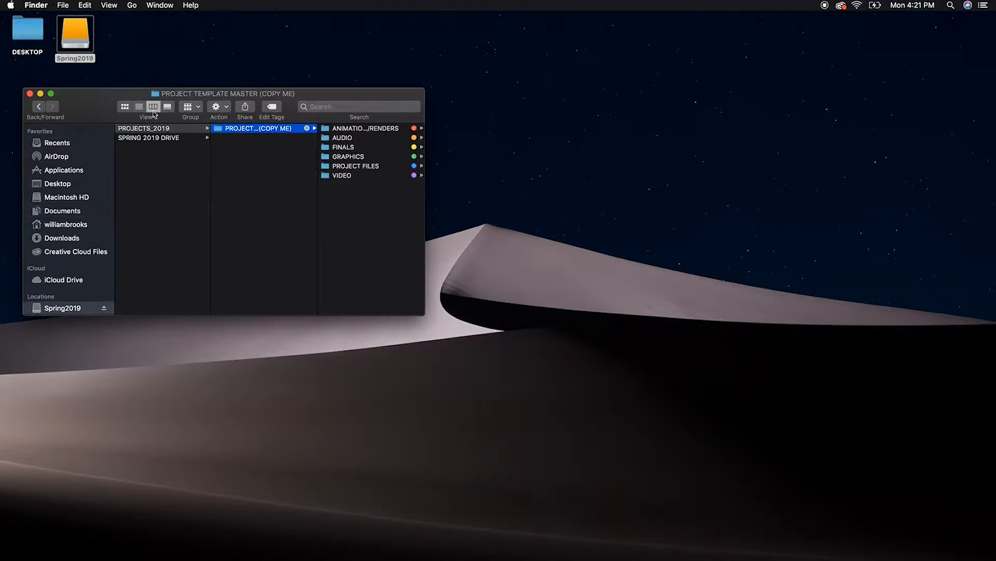
pyautogui.click(141, 106)
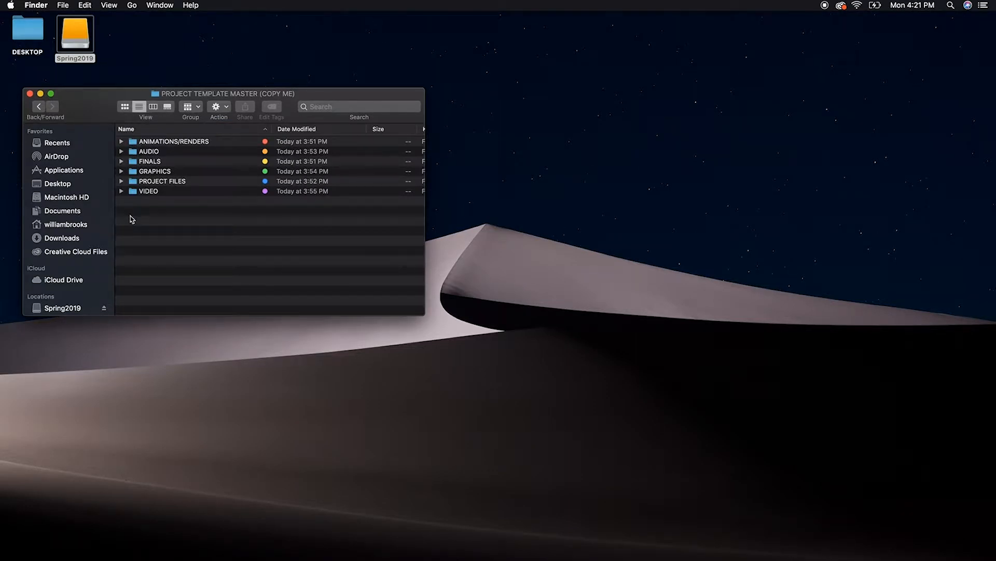
# Expand PROJECT FILES in the template folder to check its PREMIERE PRO subfolder, and close the window
pyautogui.click(136, 182)
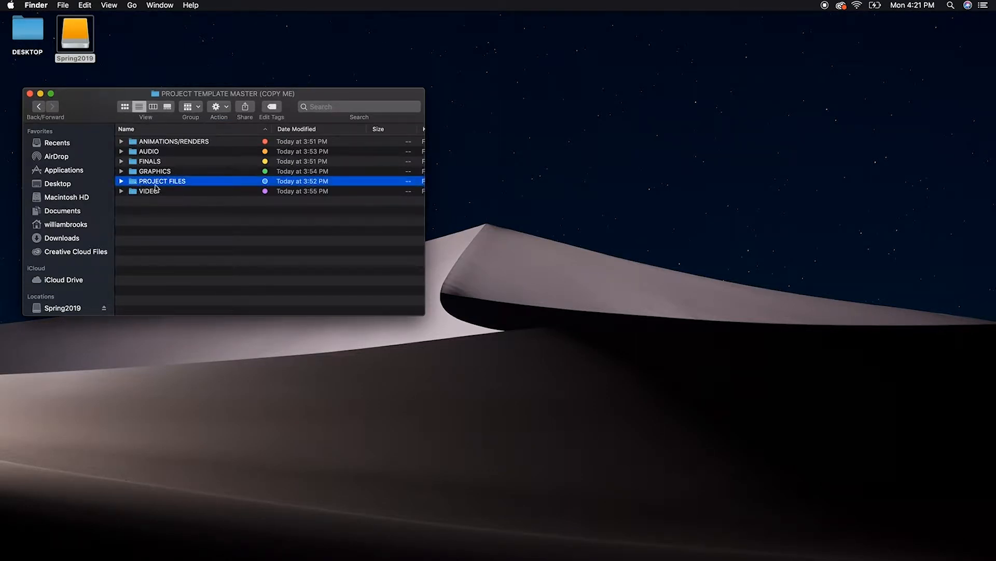
pyautogui.click(121, 181)
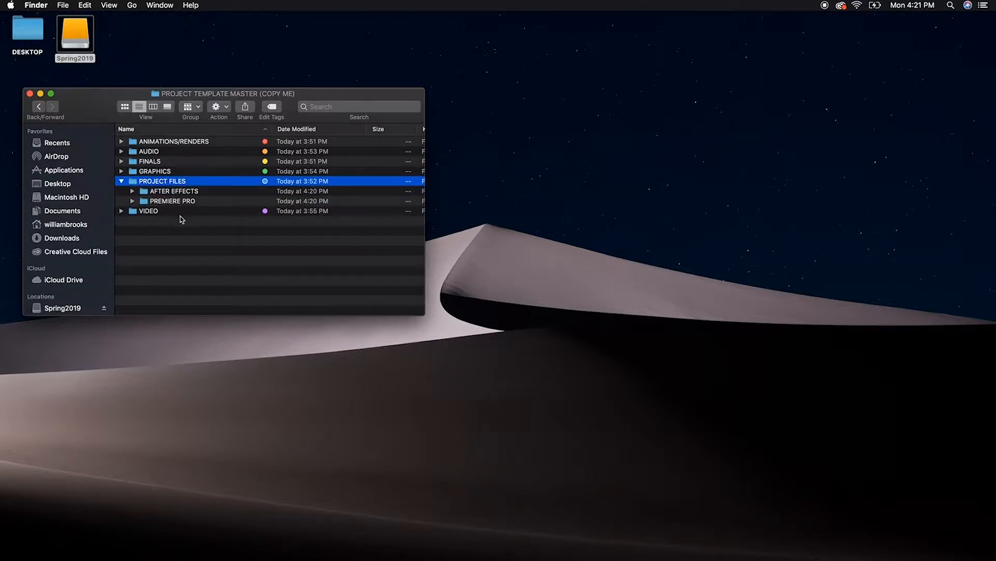
pyautogui.click(144, 201)
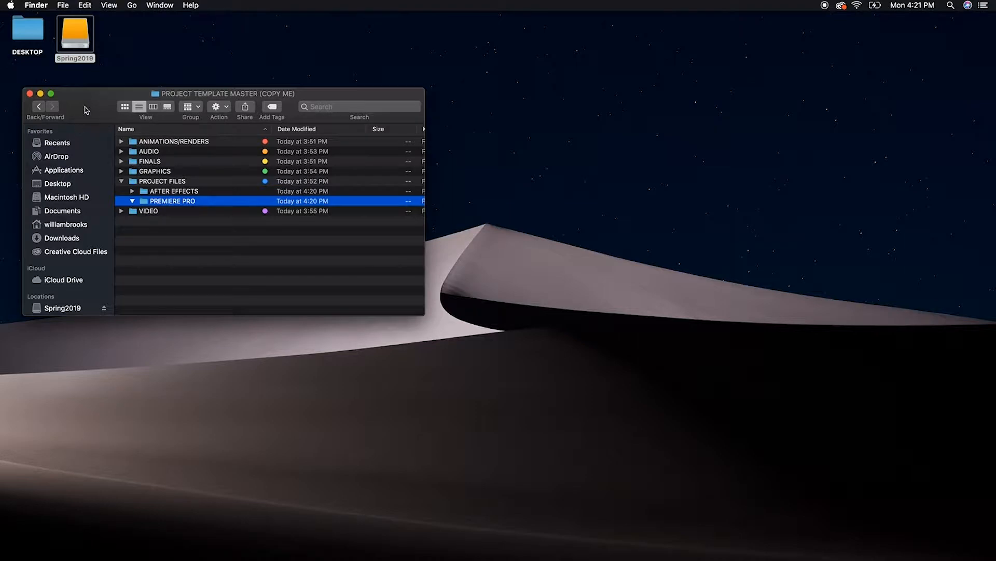
pyautogui.moveTo(86, 110); pyautogui.dragTo(600, 106)
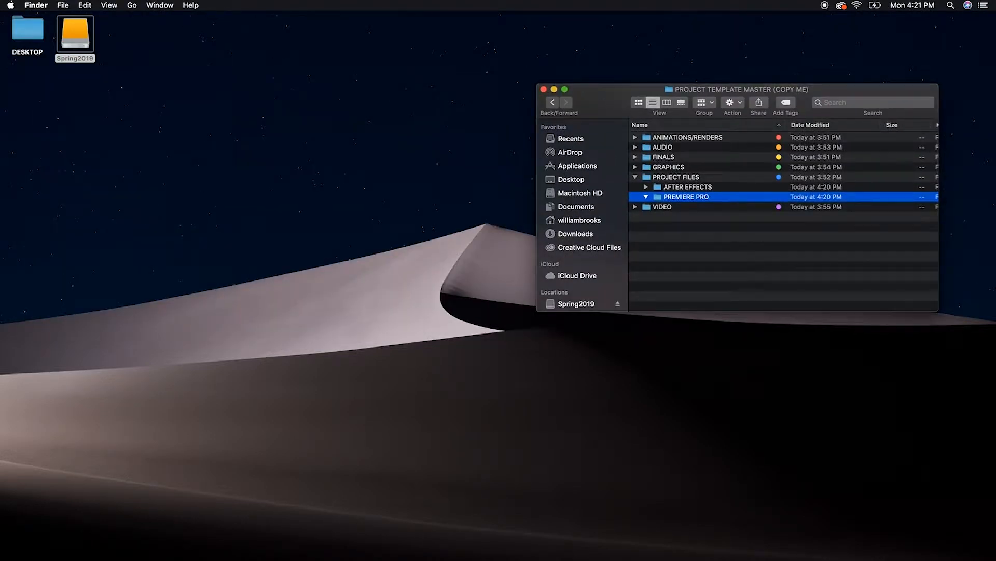
pyautogui.click(543, 89)
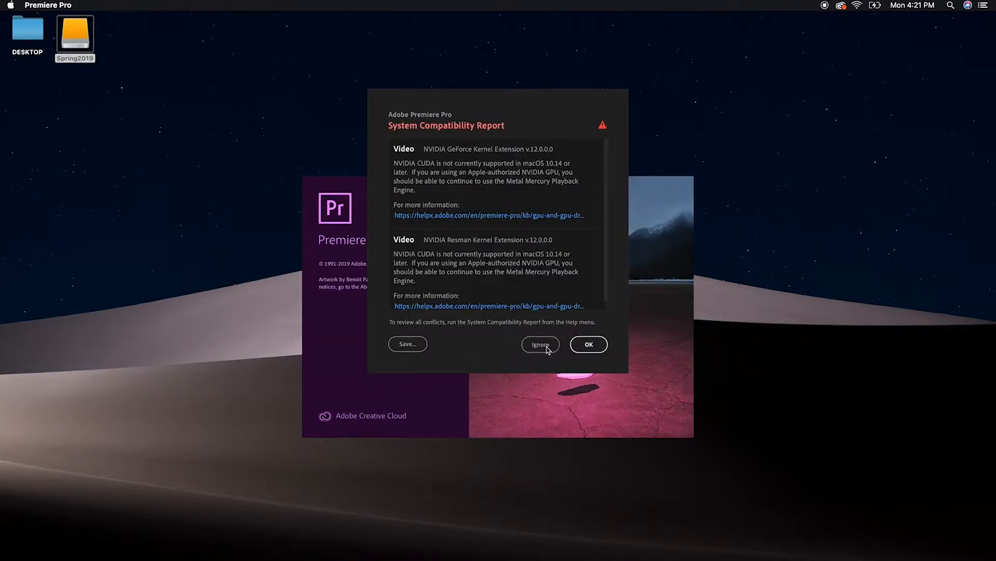
# Switch to Premiere Pro, acknowledge the compatibility report, and start a new project named PREMIERE PRO MASTER TEMPLATE
pyautogui.click(587, 348)
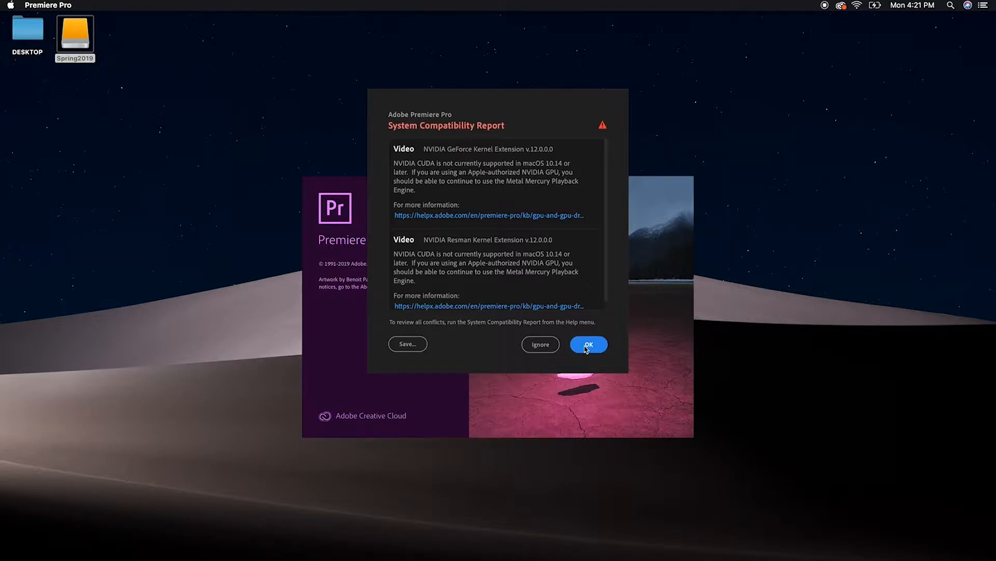
pyautogui.click(587, 347)
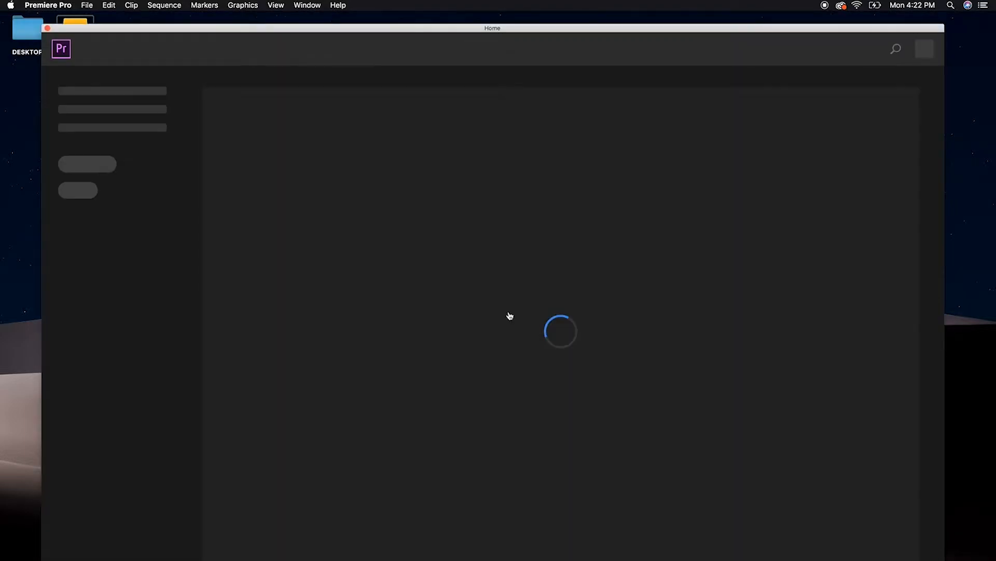
pyautogui.moveTo(458, 29); pyautogui.dragTo(460, 25)
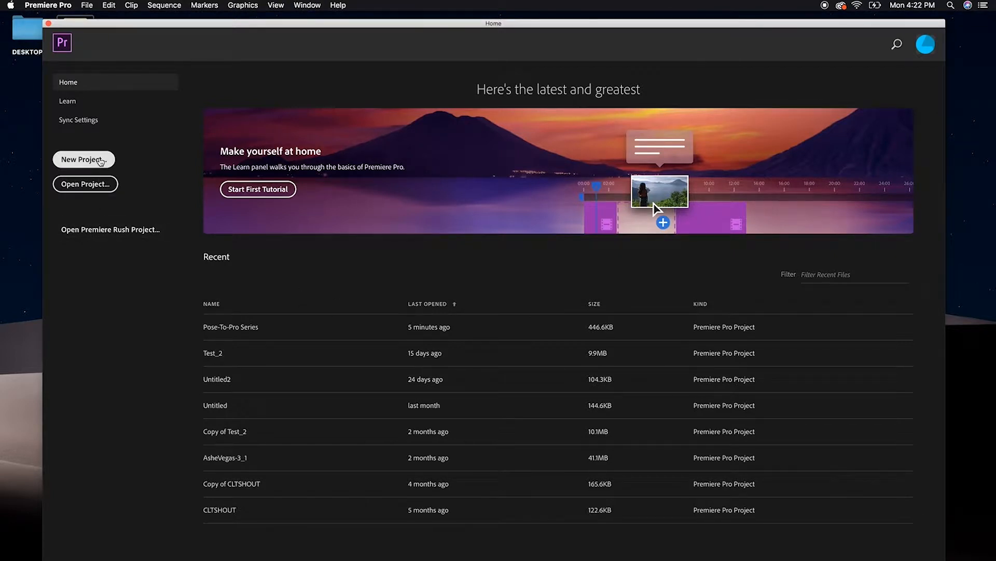
pyautogui.click(101, 161)
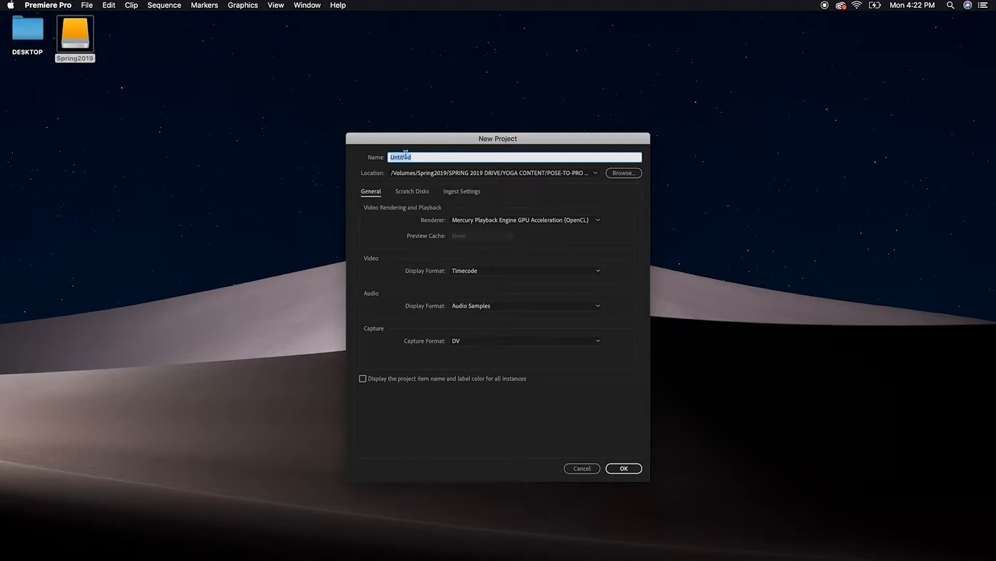
pyautogui.write('PREMIERE PRO MASTER TEMPLATE')
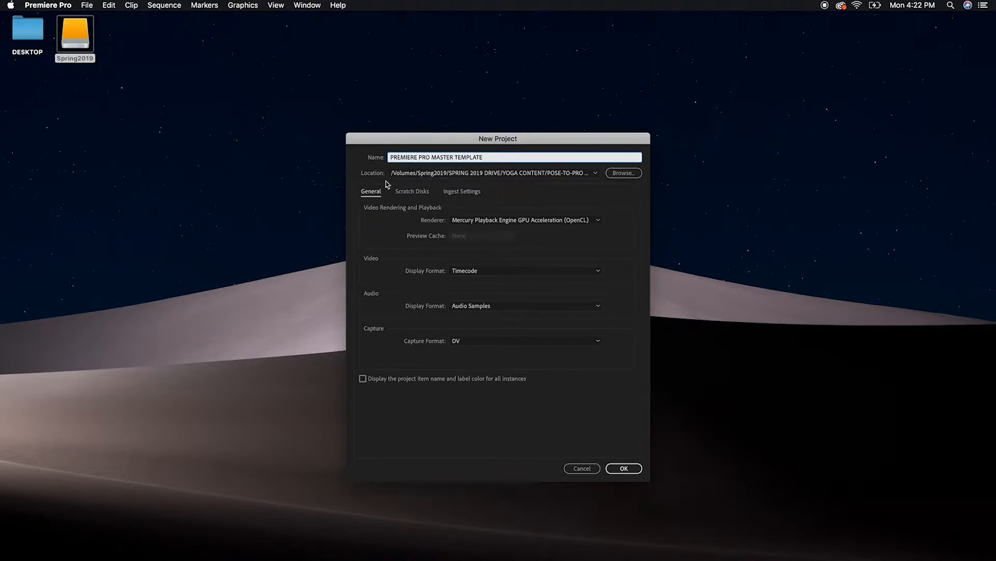
# Set the project location to PROJECTS_2019 > PROJECT TEMPLATE MASTER (COPY ME) > PROJECT FILES > PREMIERE PRO on the Spring2019 drive and create the project
pyautogui.click(628, 177)
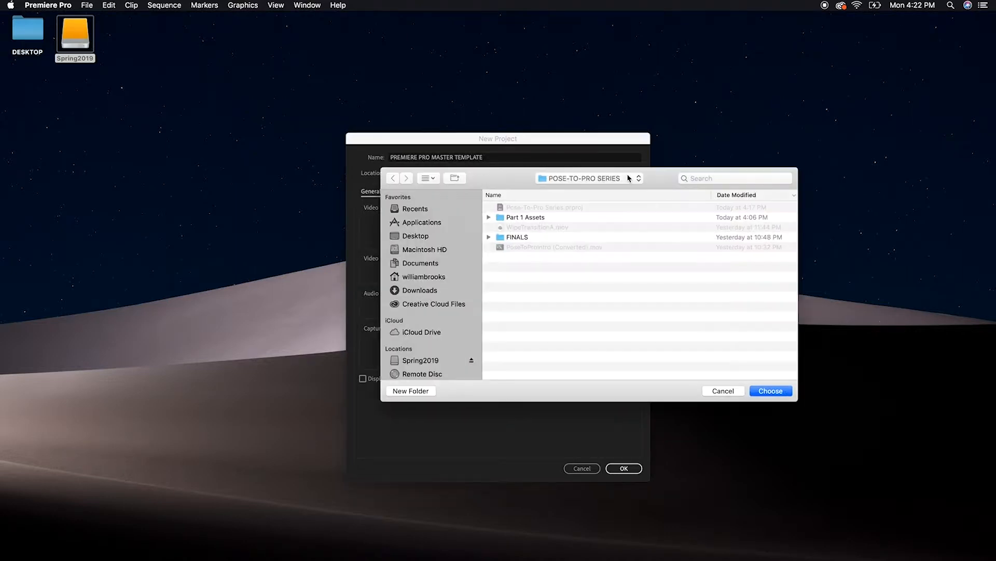
pyautogui.click(417, 364)
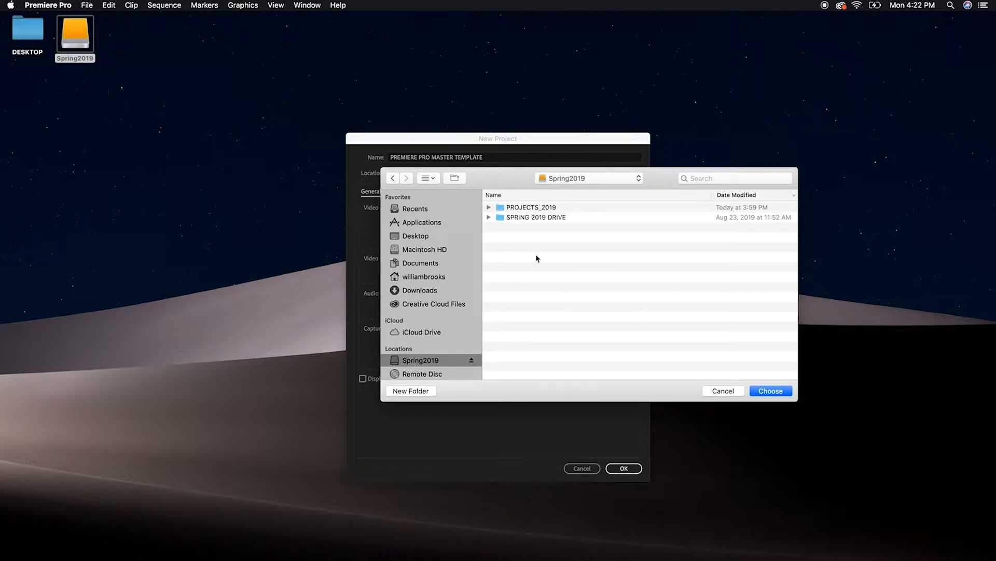
pyautogui.doubleClick(499, 208)
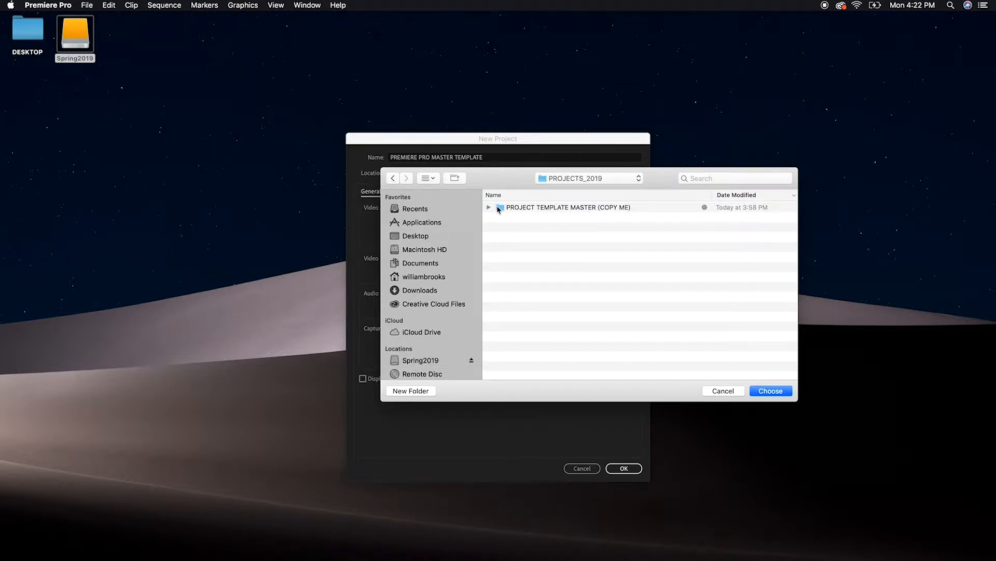
pyautogui.doubleClick(502, 208)
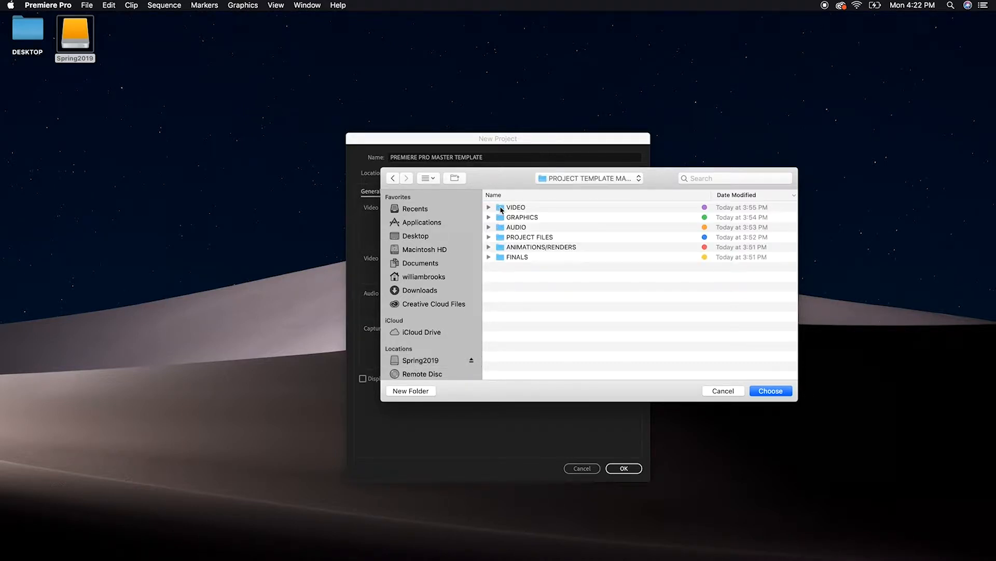
pyautogui.doubleClick(502, 238)
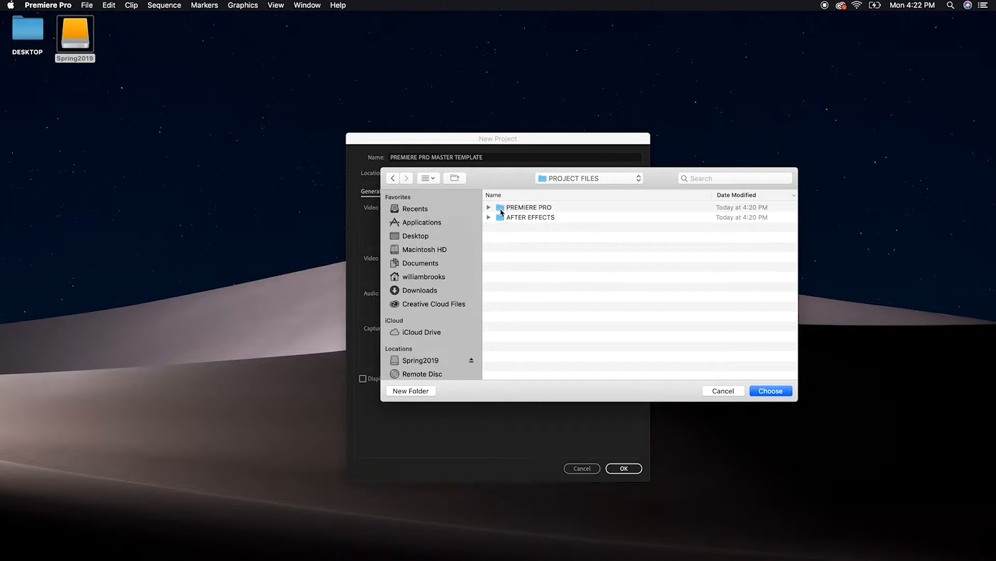
pyautogui.doubleClick(502, 208)
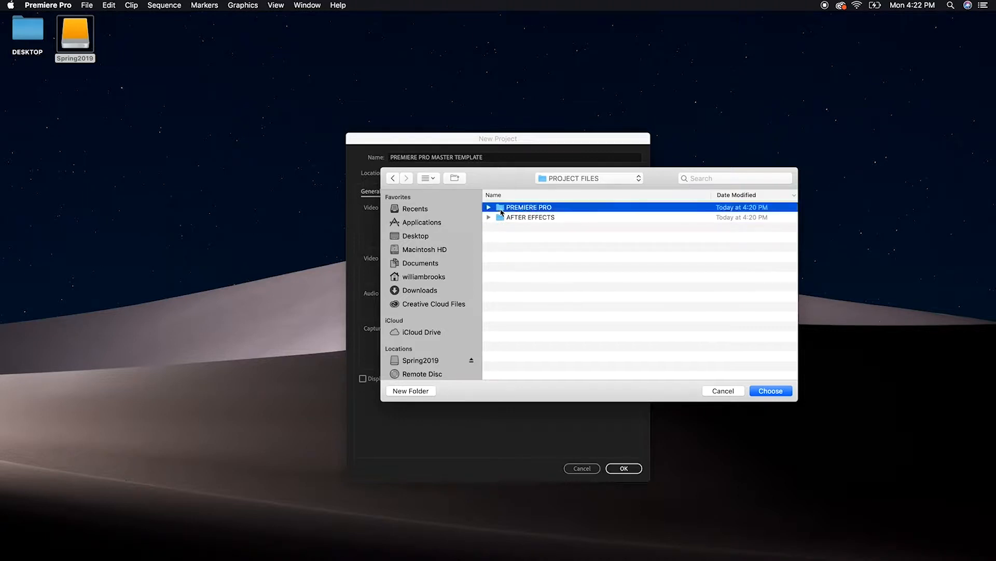
pyautogui.click(771, 391)
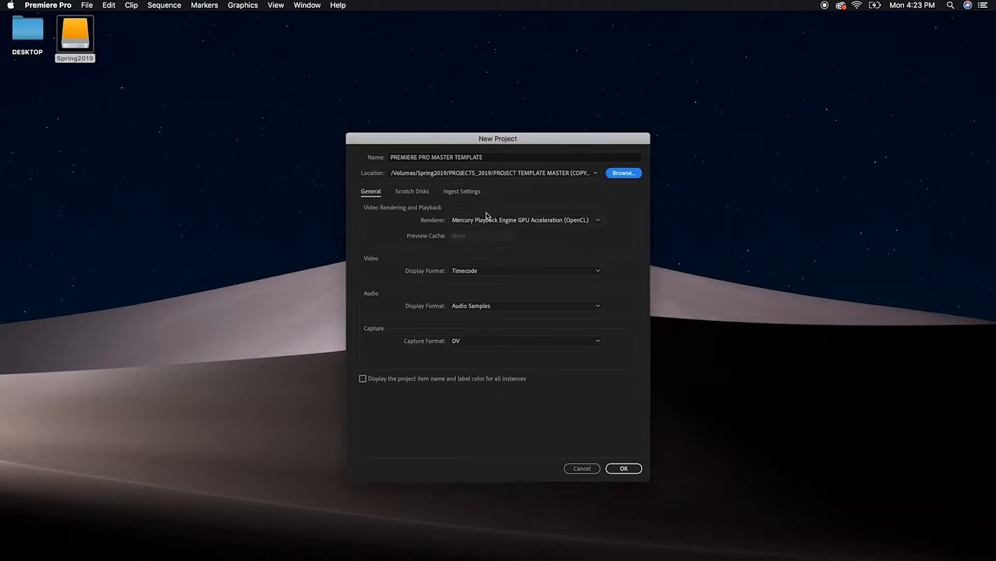
pyautogui.click(639, 471)
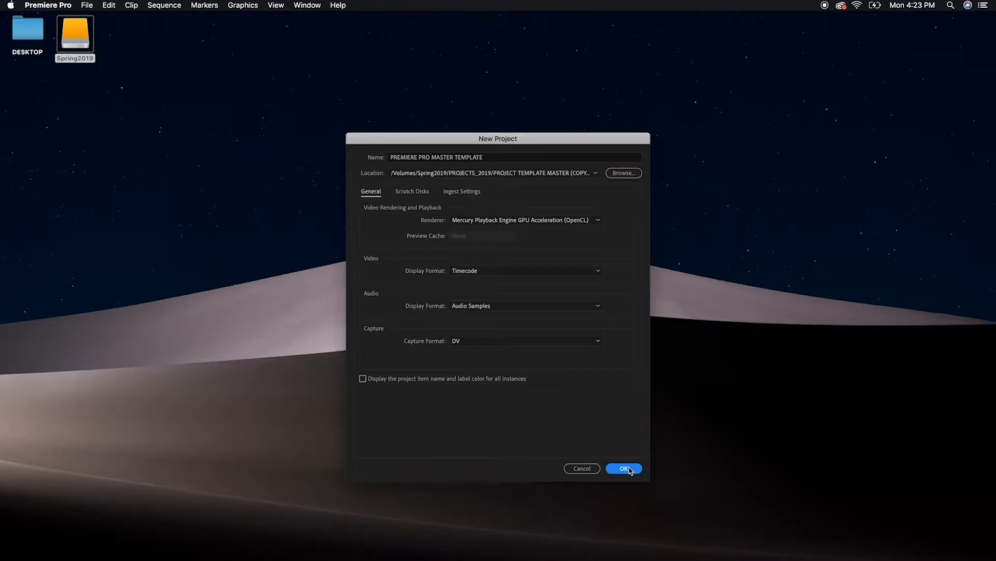
pyautogui.click(629, 468)
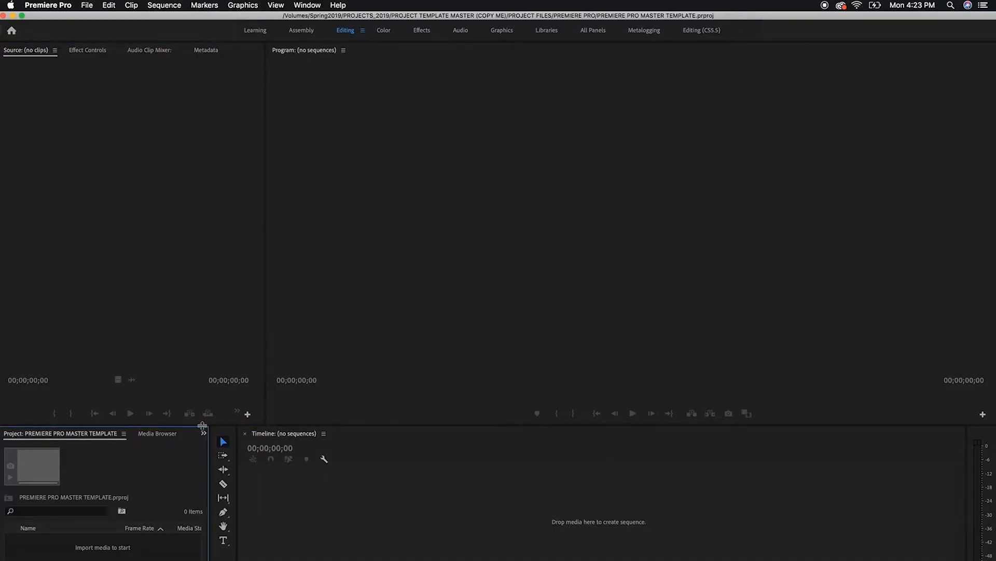
# Enlarge the Project and Timeline panels by raising the divider beneath the Source and Program monitors
pyautogui.moveTo(260, 424); pyautogui.dragTo(272, 305)
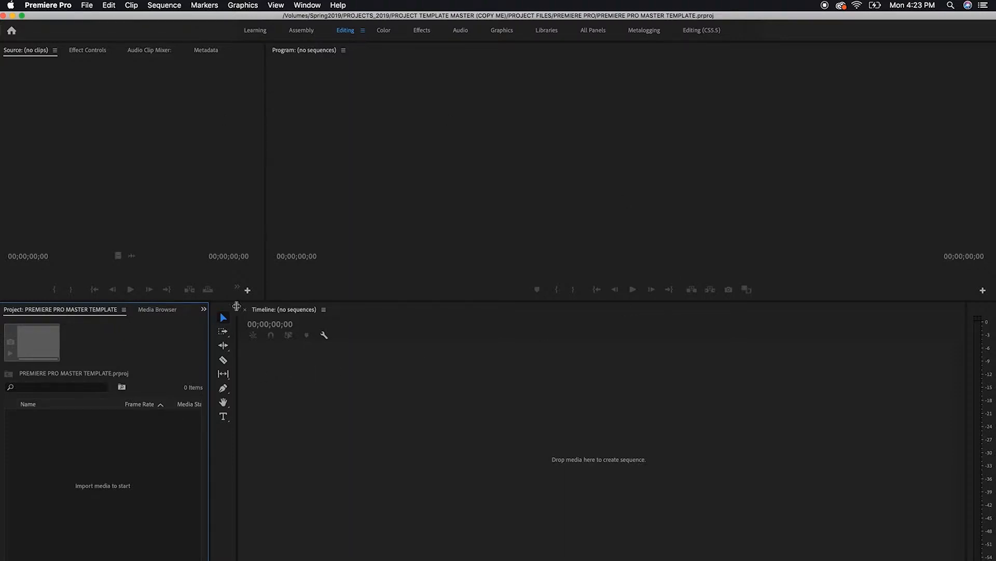
pyautogui.moveTo(250, 301); pyautogui.dragTo(258, 233)
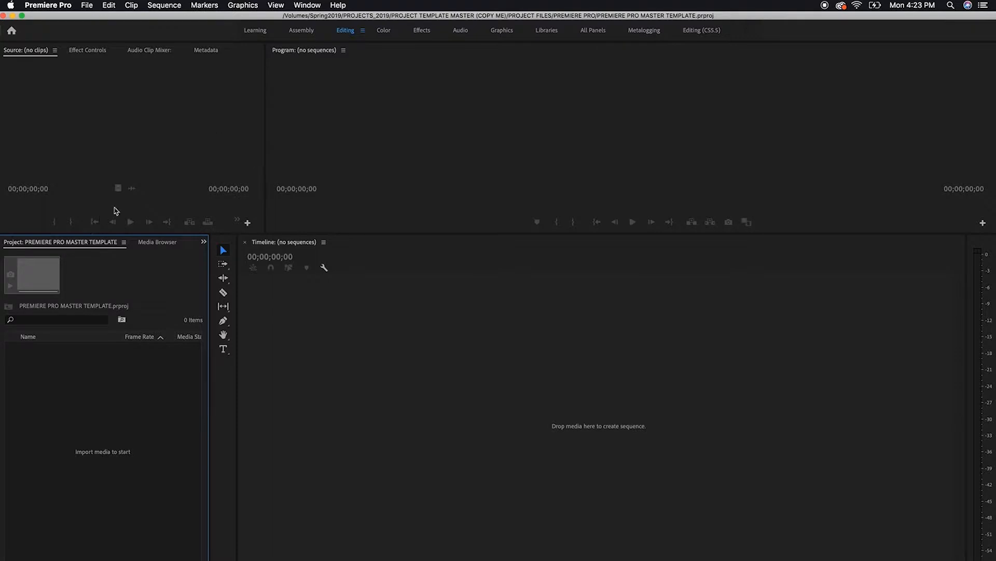
# Look through the Libraries, Info, Effects, Markers and History panels grouped with the Project panel, and return to the Project panel
pyautogui.click(306, 5)
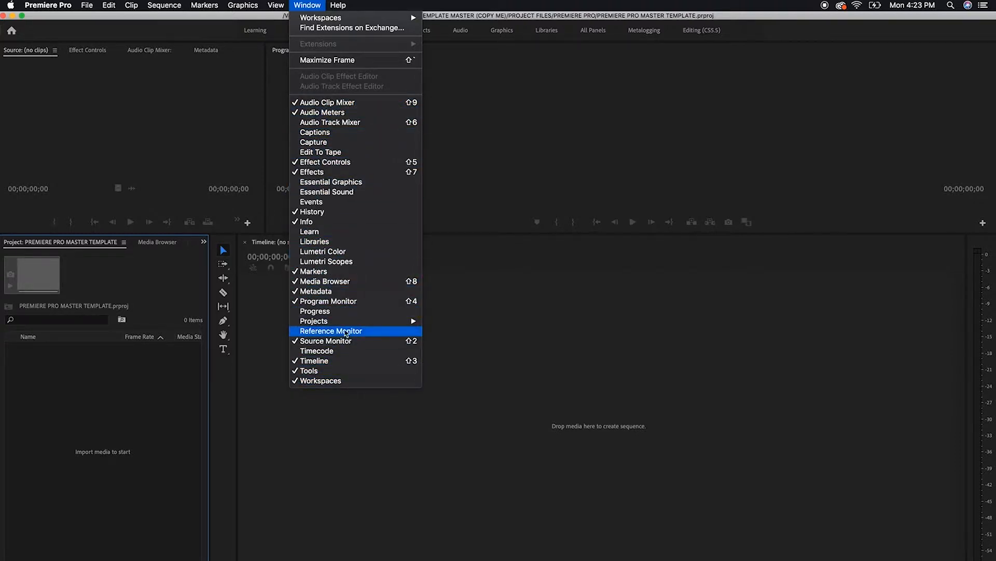
pyautogui.click(157, 242)
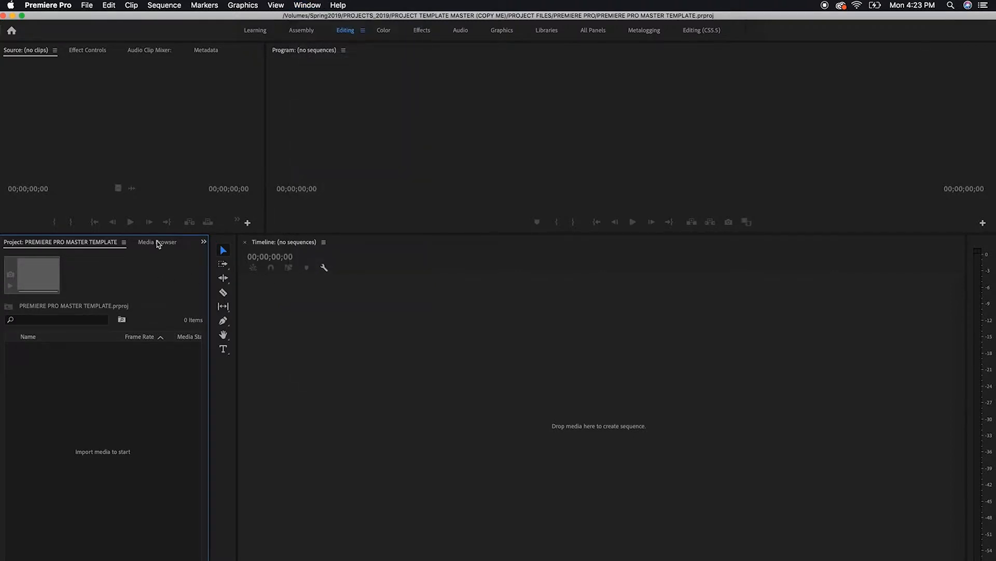
pyautogui.click(157, 242)
pyautogui.click(178, 244)
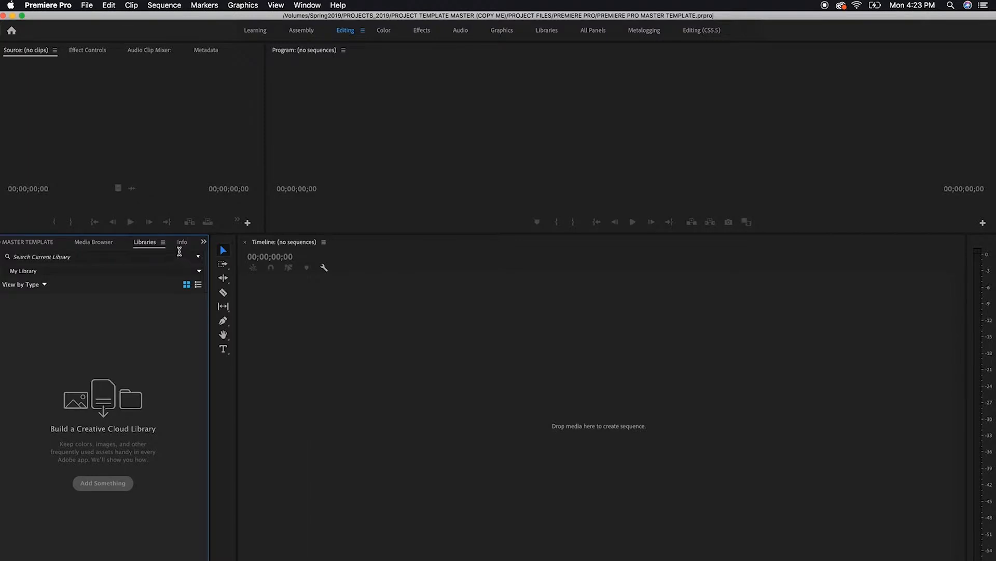
pyautogui.click(182, 244)
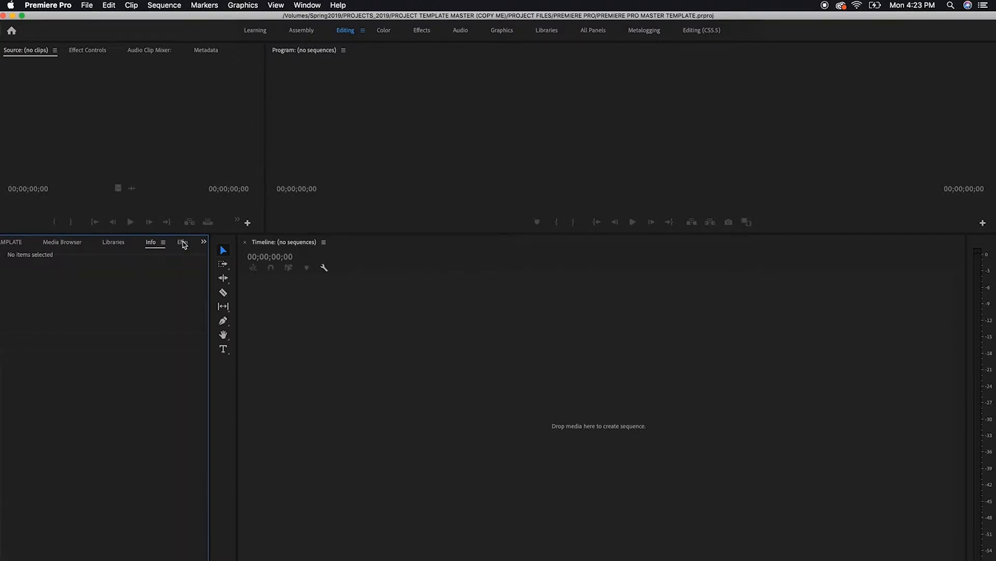
pyautogui.click(185, 245)
pyautogui.click(184, 244)
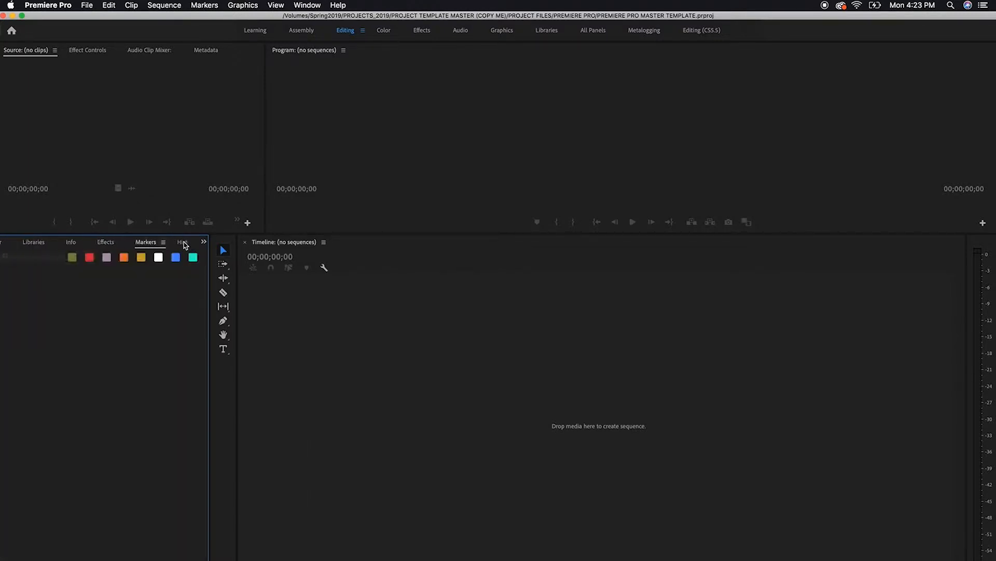
pyautogui.click(186, 244)
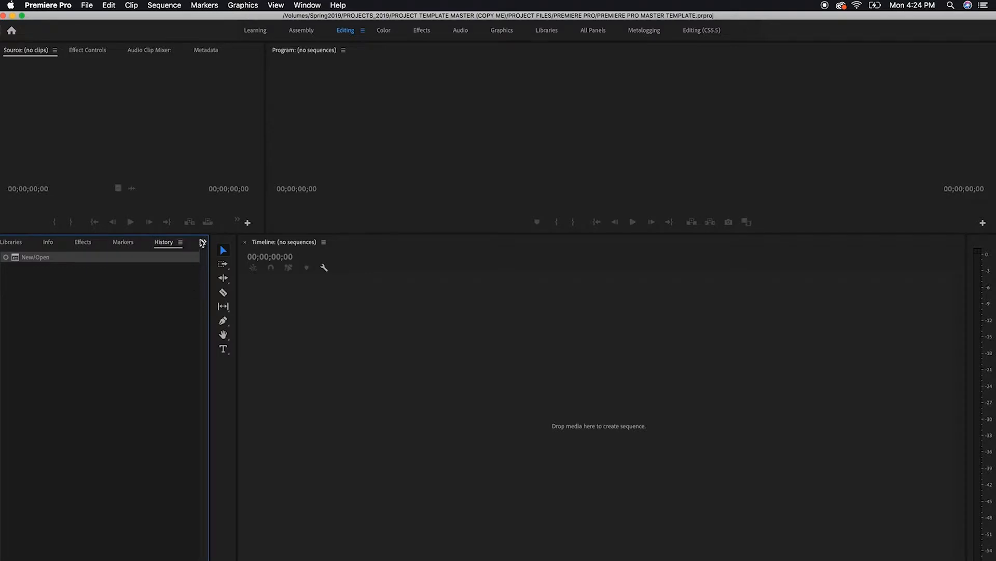
pyautogui.click(203, 242)
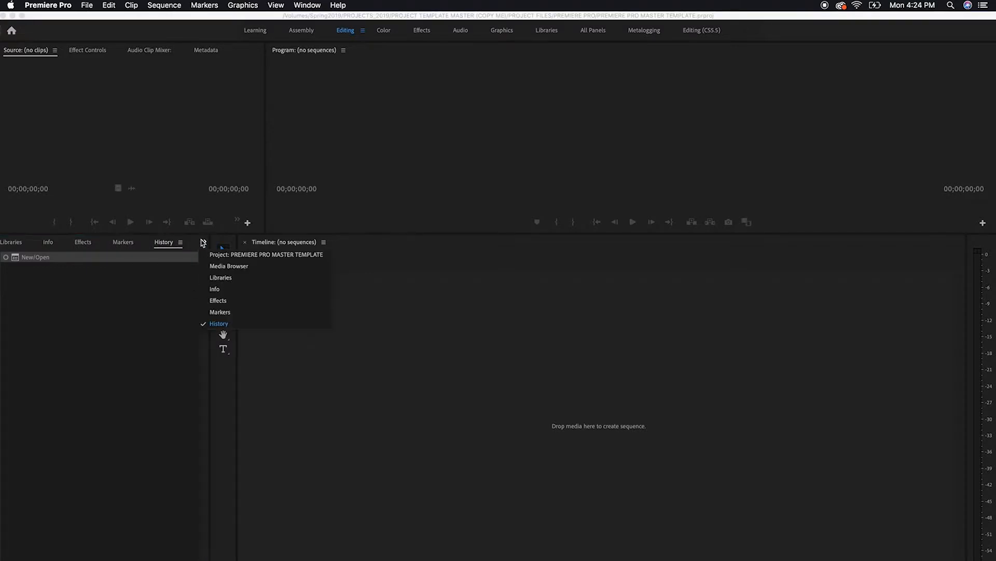
pyautogui.click(251, 259)
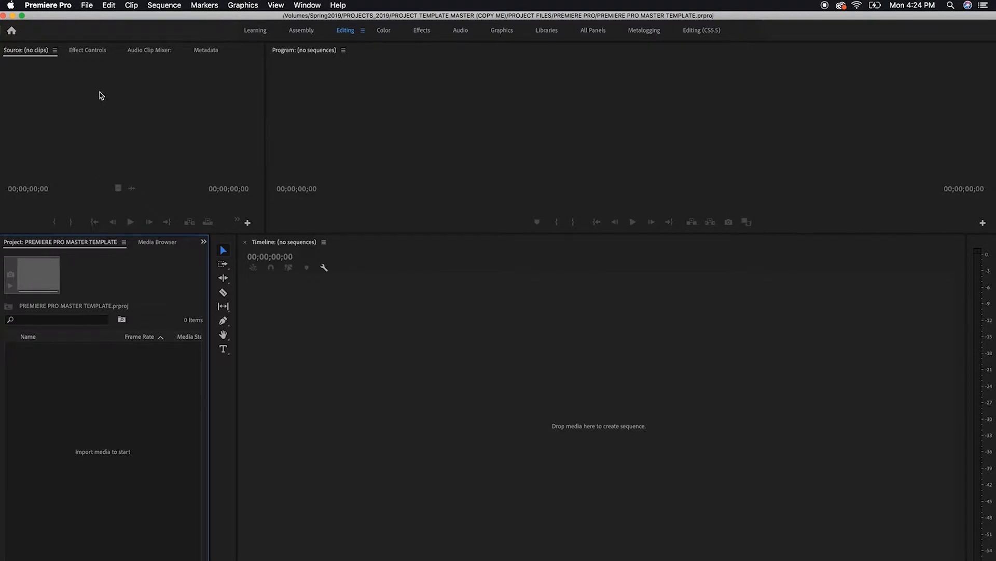
pyautogui.doubleClick(107, 387)
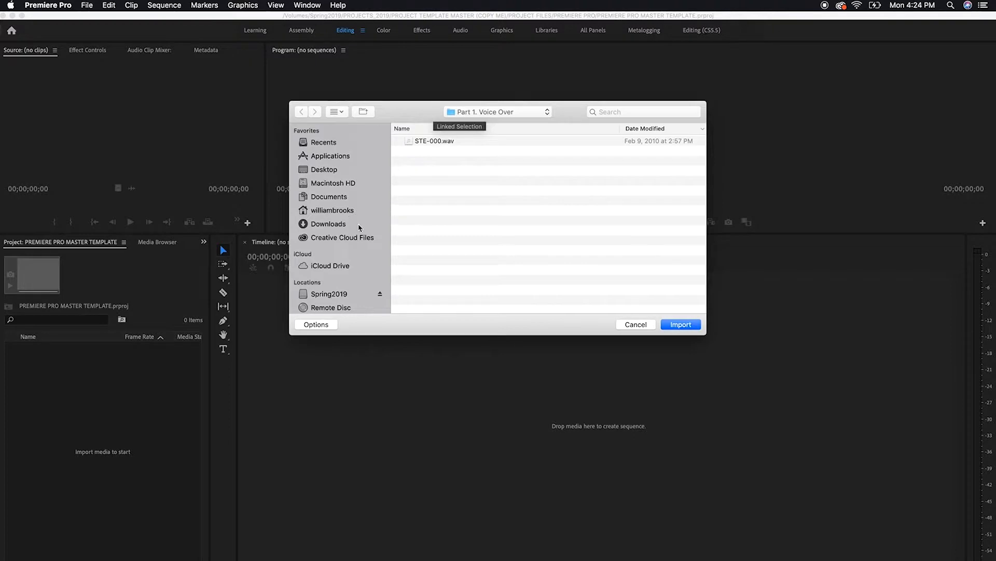
pyautogui.click(332, 294)
pyautogui.click(409, 145)
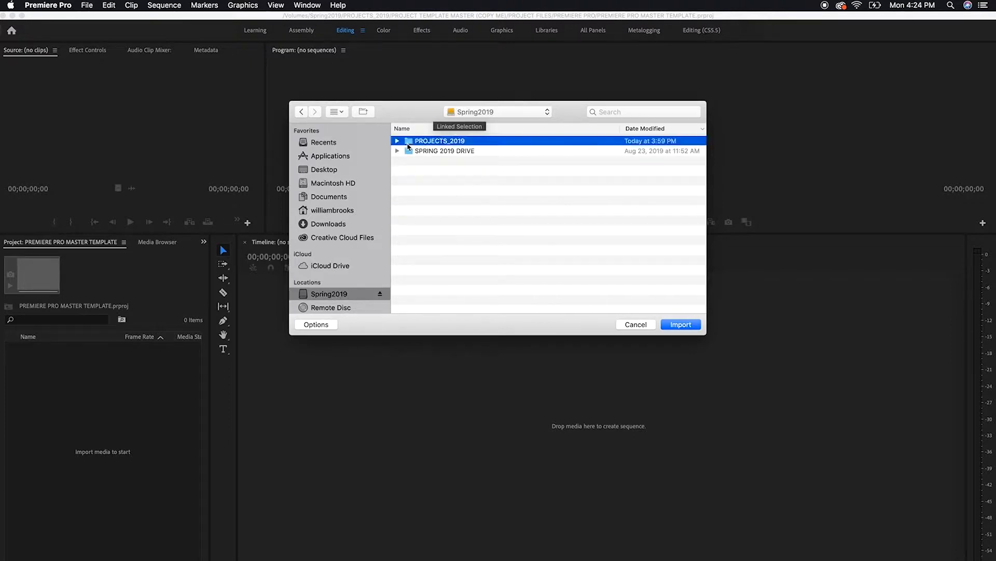
pyautogui.click(635, 327)
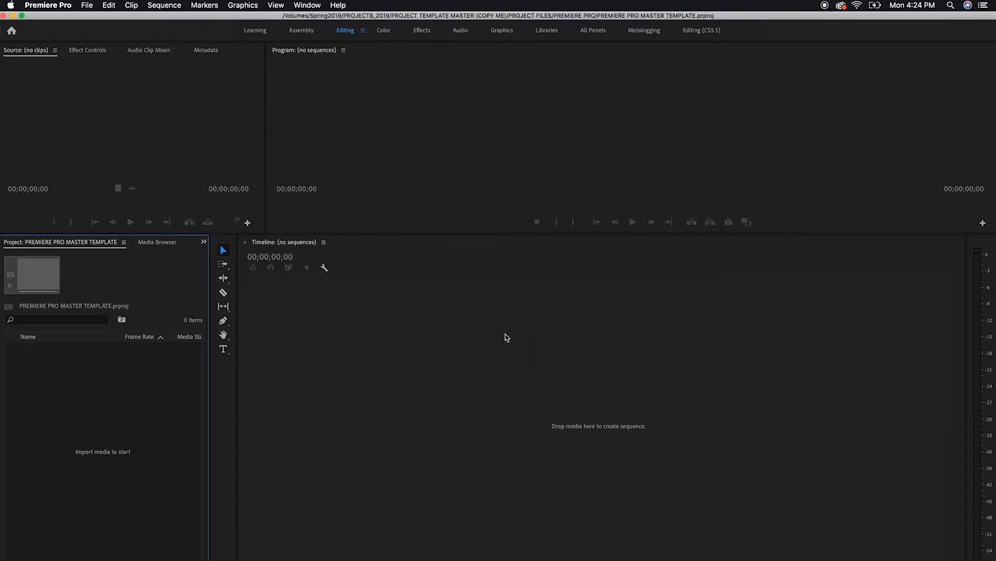
# Create a bin named VIDEO at the root of the empty project
pyautogui.rightClick(66, 403)
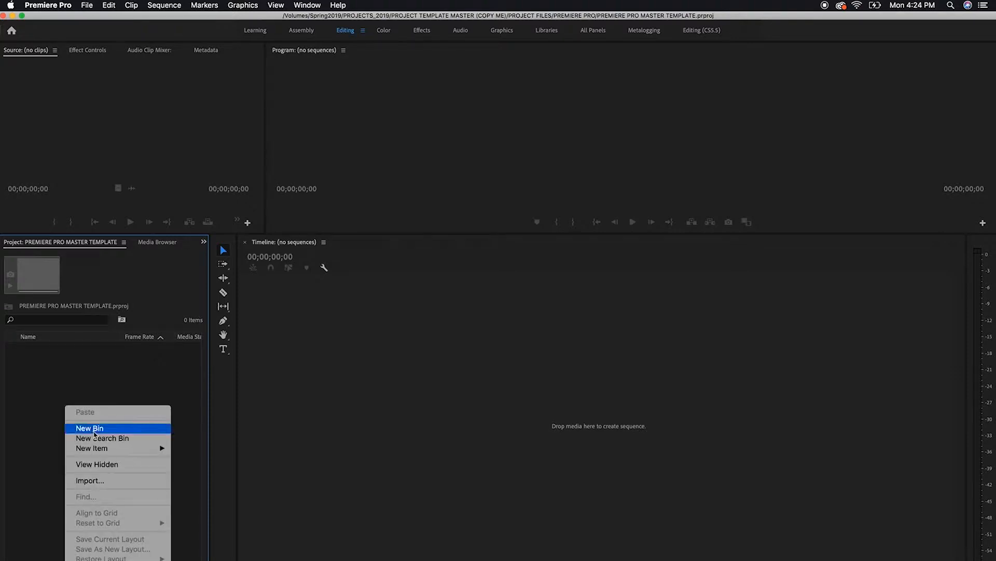
pyautogui.click(54, 384)
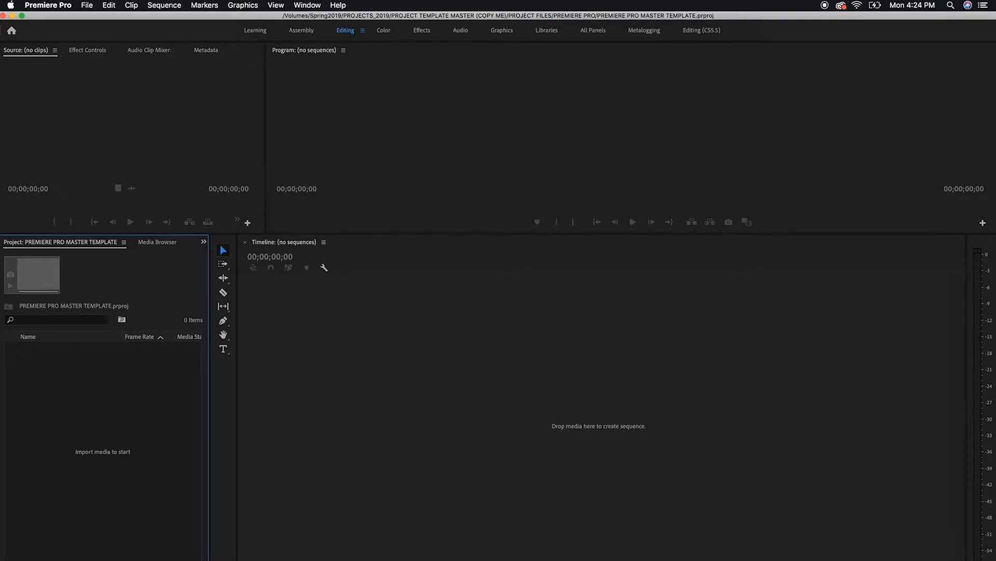
pyautogui.press('super+b')
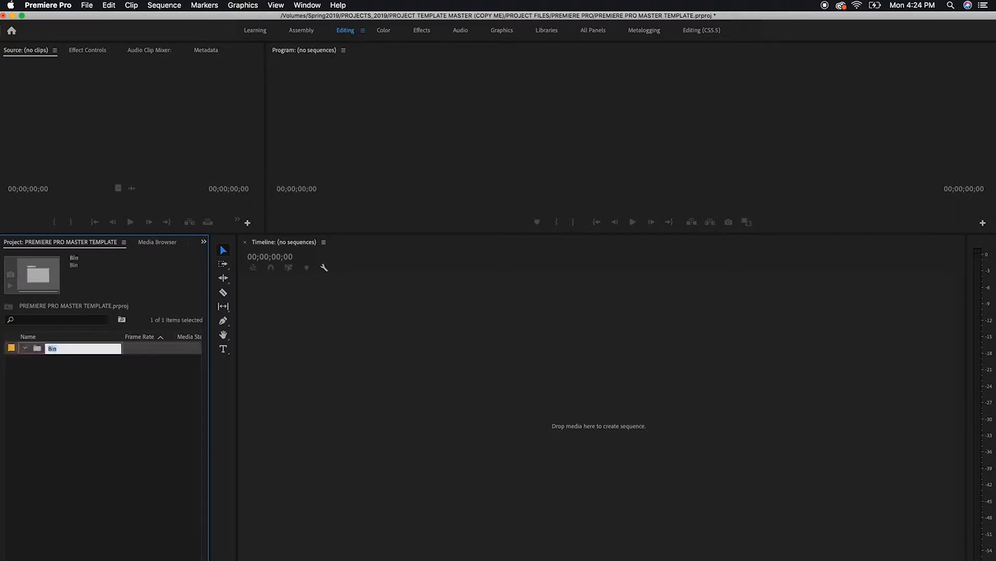
pyautogui.write('VIDEO')
pyautogui.press('Return')
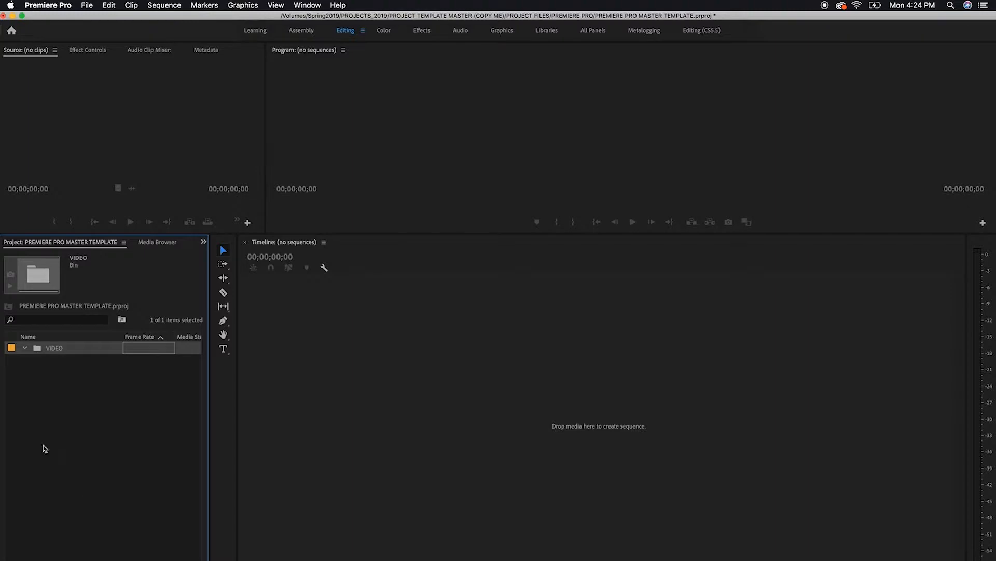
# Open the VIDEO bin in its own window and create a bin named RAW inside it
pyautogui.doubleClick(39, 353)
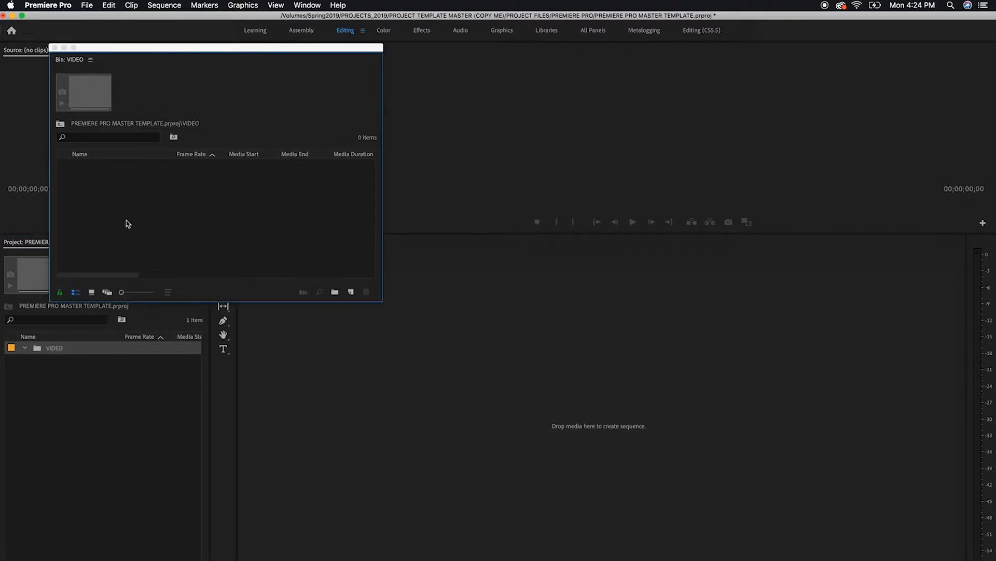
pyautogui.click(335, 293)
pyautogui.write('RAW')
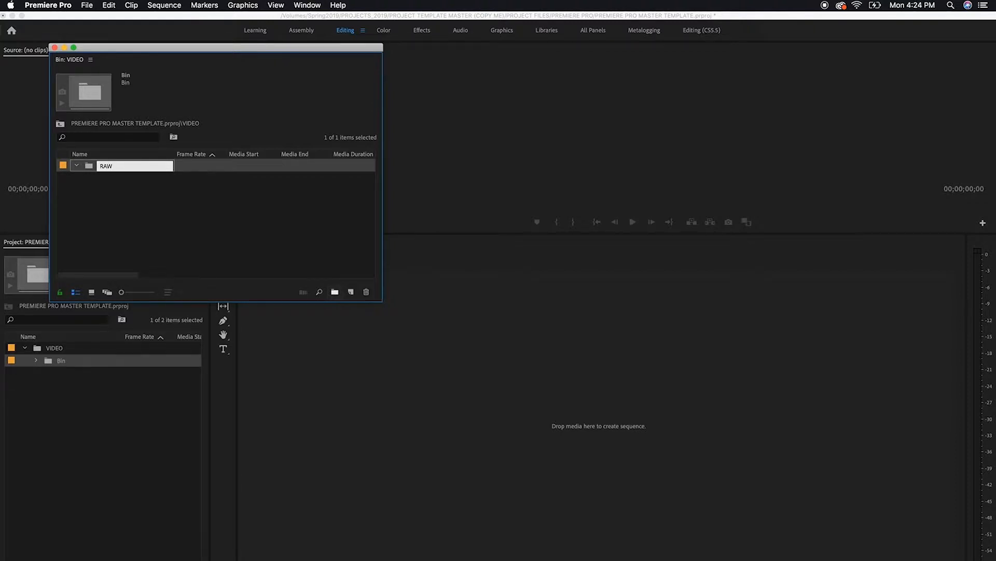
pyautogui.press('Return')
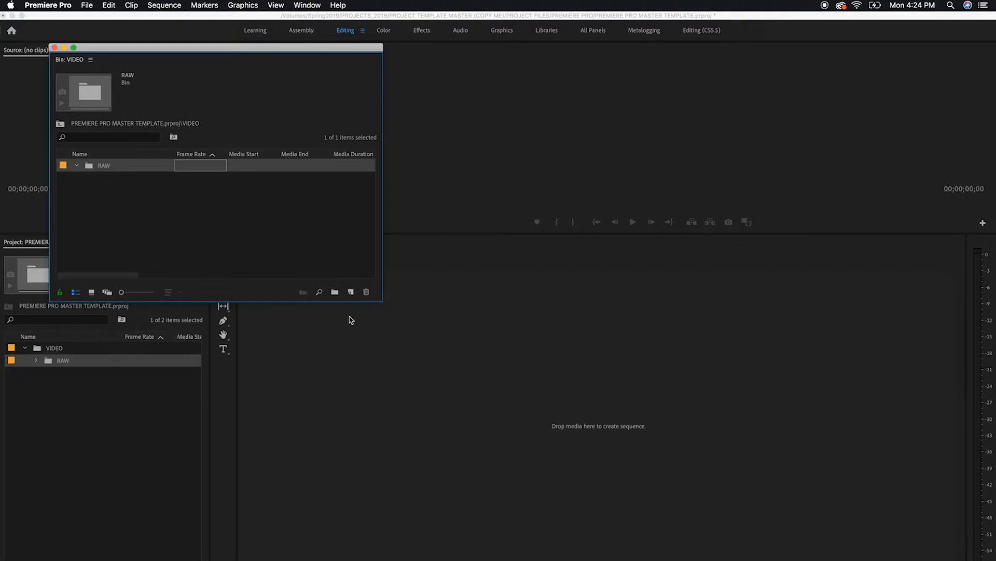
# Add a second bin named CLIENT PROVIED/PRE-EXISTING inside VIDEO, next to RAW, and close the bin window
pyautogui.click(266, 224)
pyautogui.click(335, 292)
pyautogui.write('CLI')
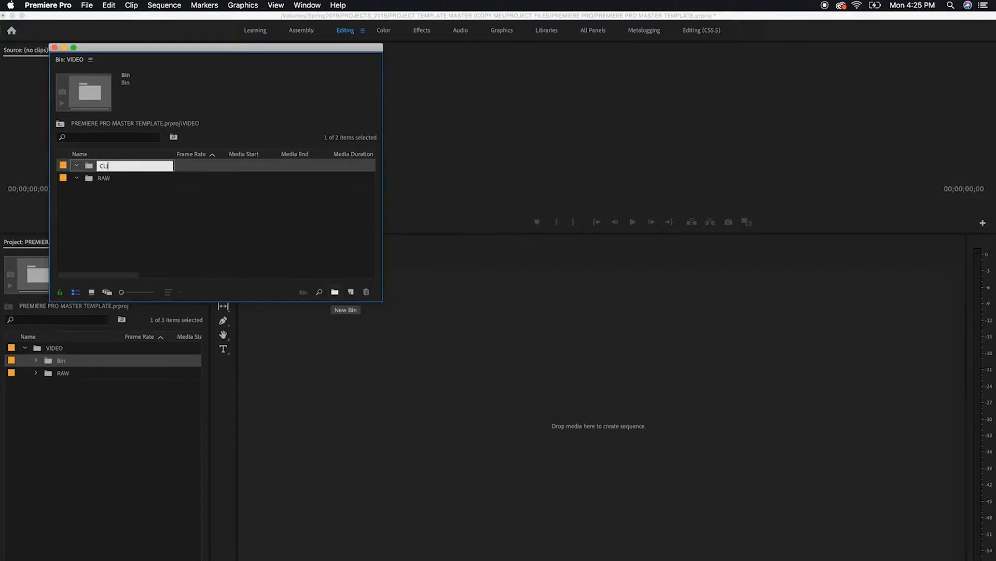
pyautogui.write('ENT PROVIDED/PRE-EXISTING')
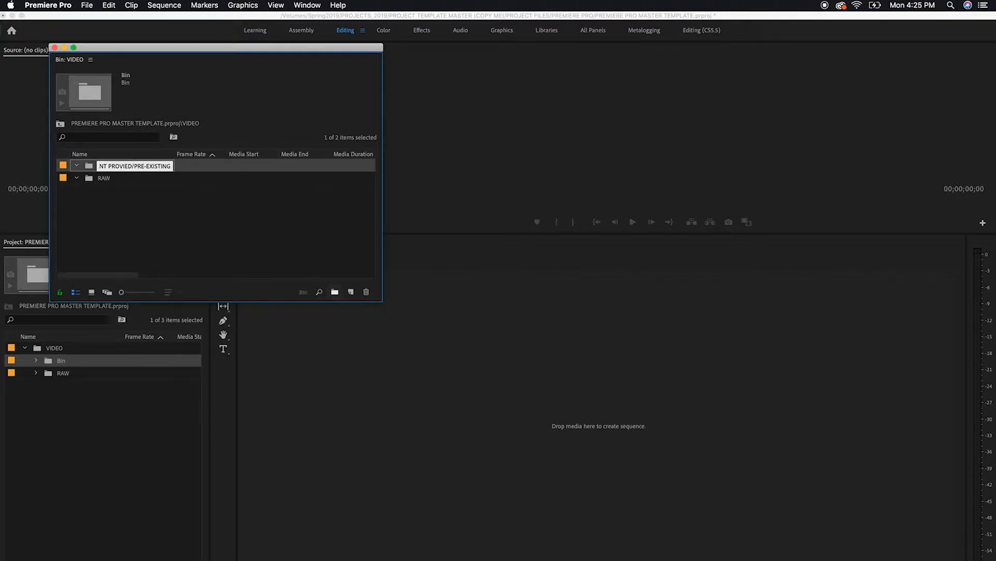
pyautogui.press('Tab')
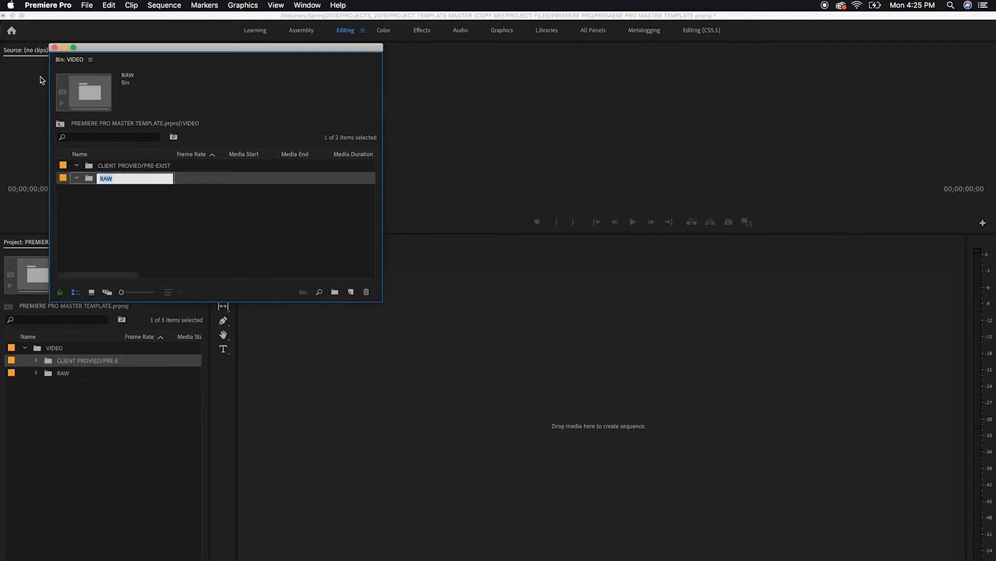
pyautogui.click(55, 48)
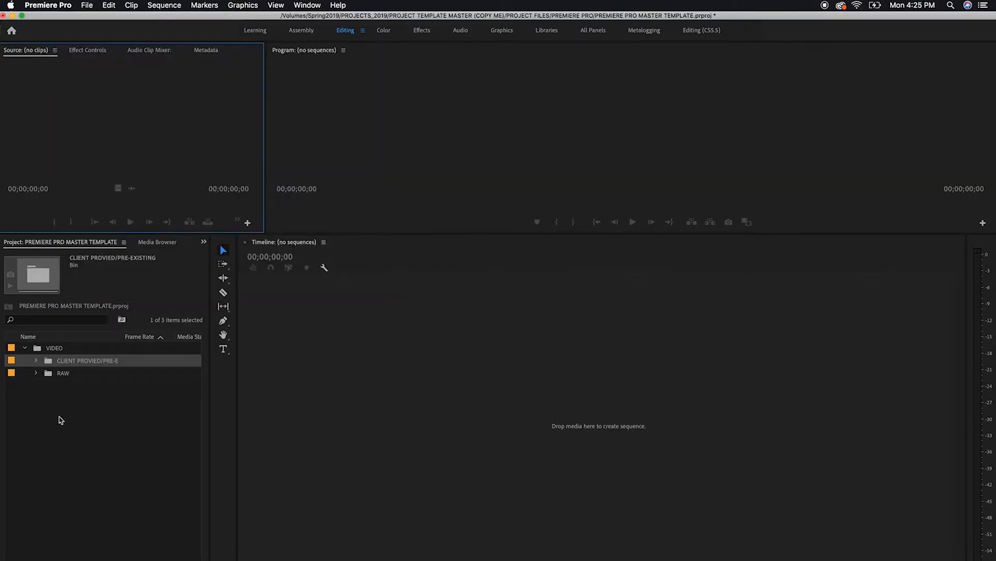
# Collapse the VIDEO bin and change its label color to Teal
pyautogui.click(25, 348)
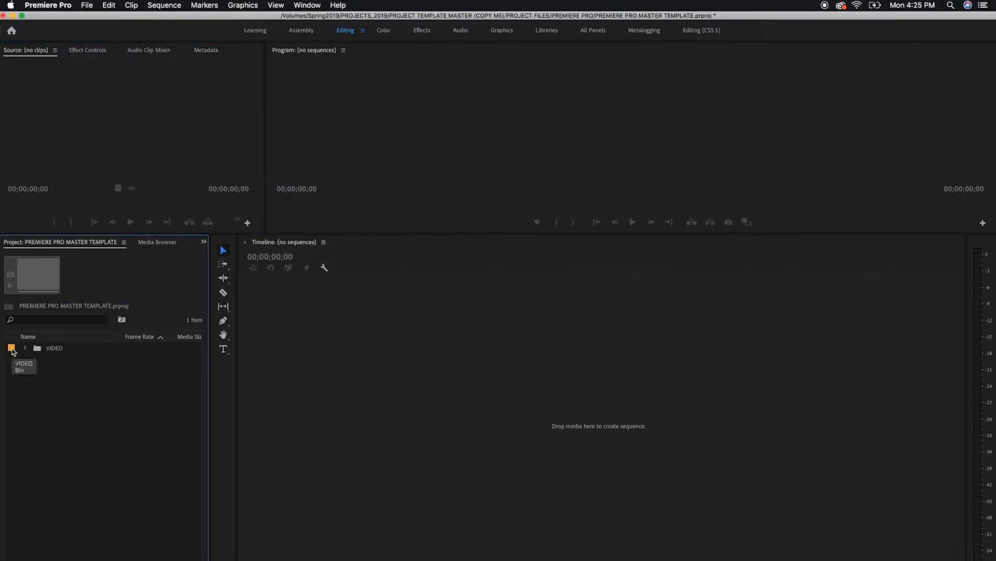
pyautogui.click(12, 347)
pyautogui.rightClick(12, 352)
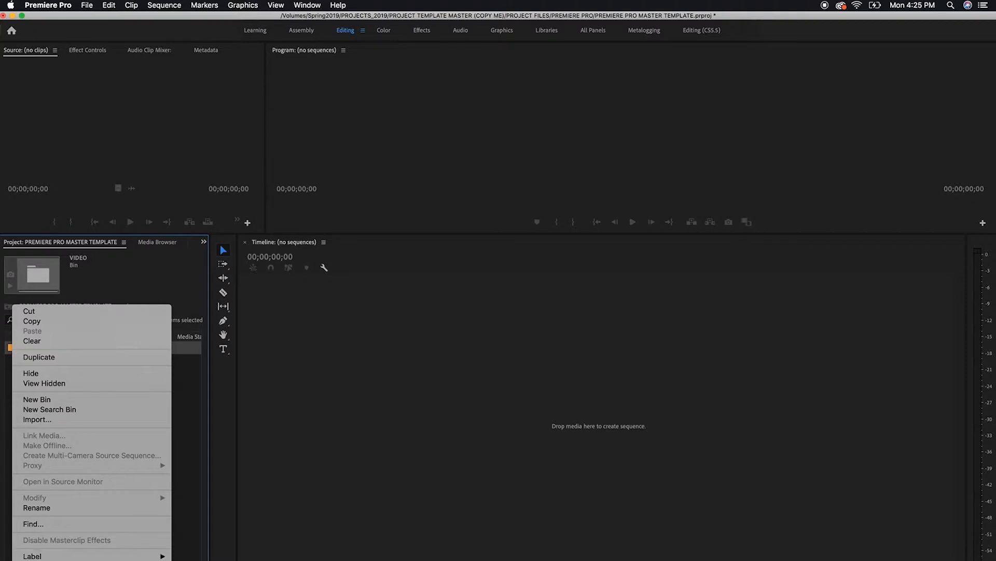
pyautogui.moveTo(73, 558)
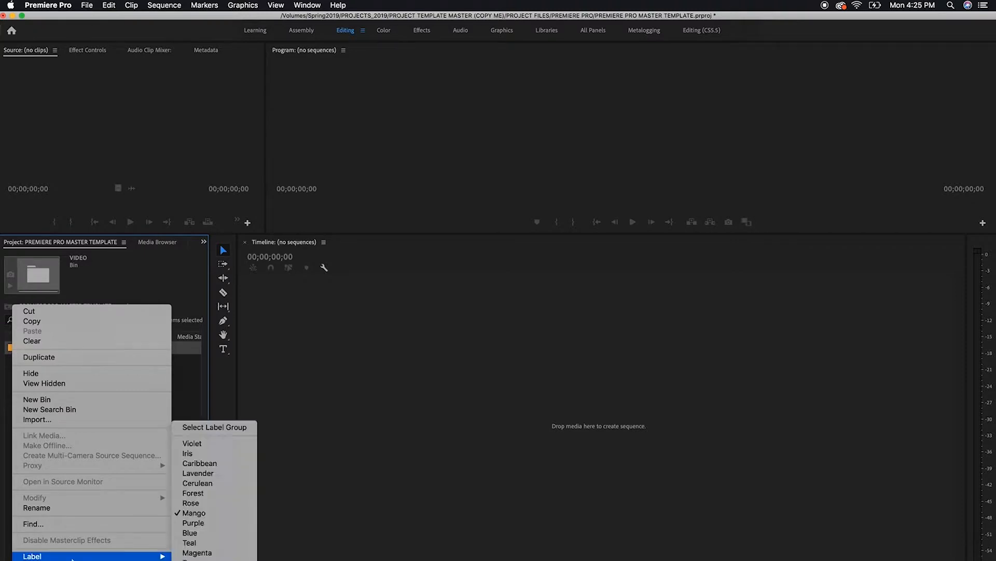
pyautogui.click(189, 542)
pyautogui.click(42, 390)
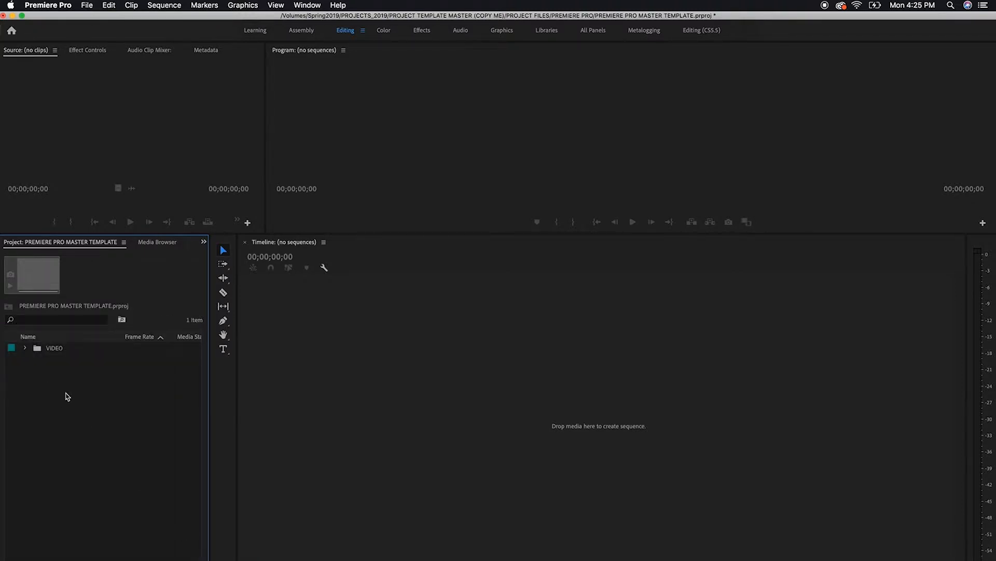
# Create a bin named AUDIO at the root of the project
pyautogui.rightClick(66, 396)
pyautogui.click(100, 421)
pyautogui.write('AUDIO')
pyautogui.press('Tab')
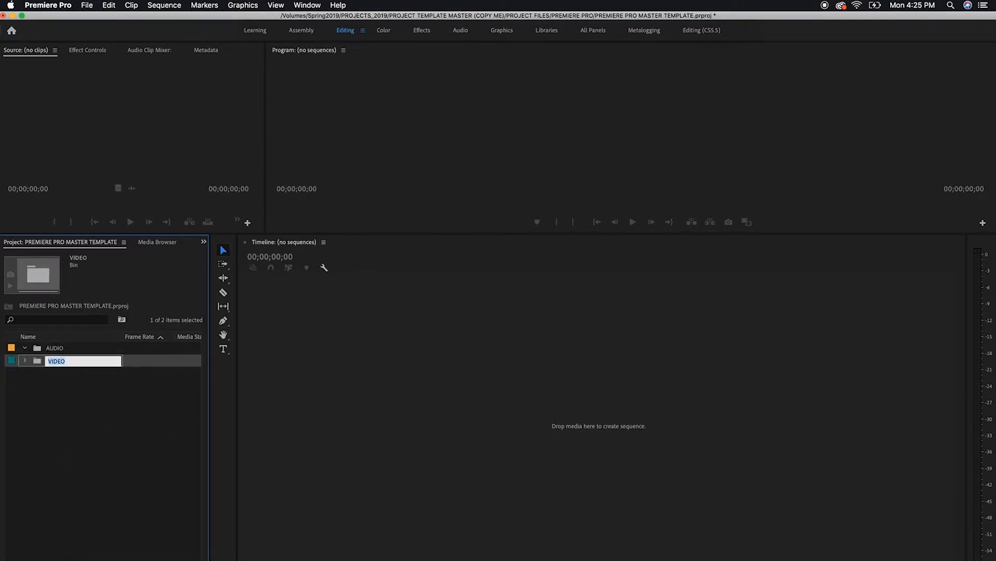
# Open the AUDIO bin in its own window and create a bin named MUSIC inside it
pyautogui.doubleClick(41, 346)
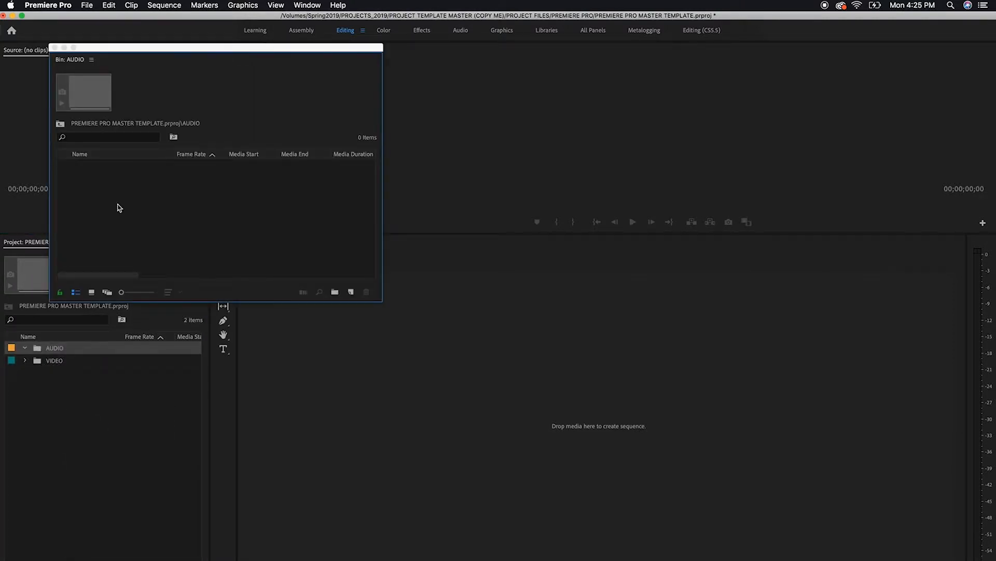
pyautogui.click(335, 293)
pyautogui.write('MUSIC')
pyautogui.press('Return')
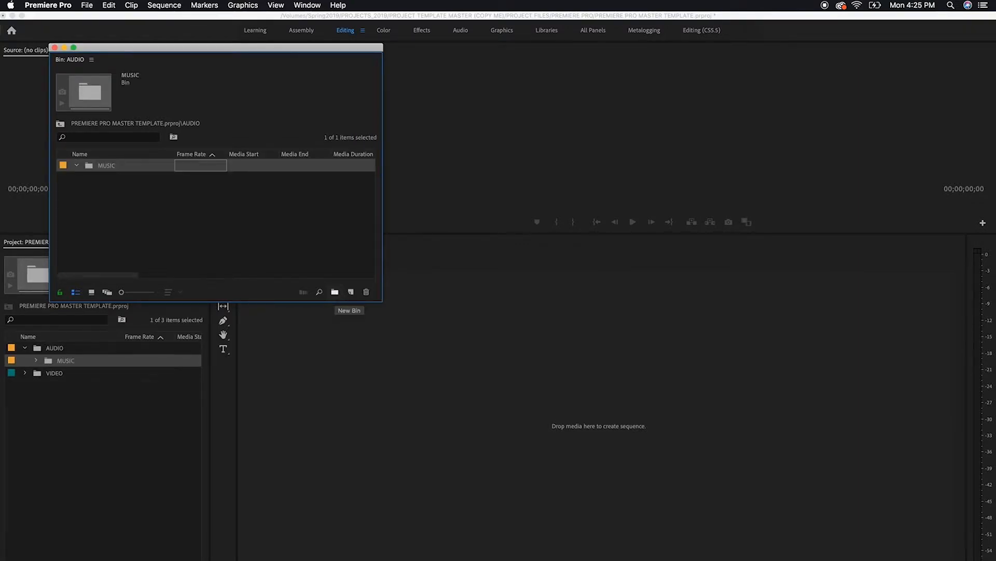
# Add a bin named SFX inside AUDIO, next to MUSIC
pyautogui.rightClick(180, 203)
pyautogui.click(211, 227)
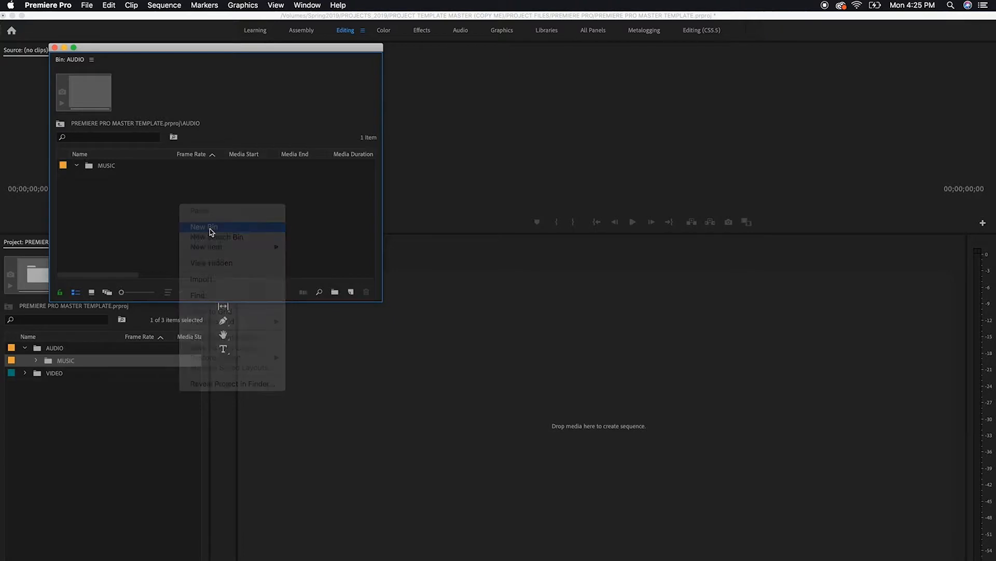
pyautogui.write('S')
pyautogui.press('Return')
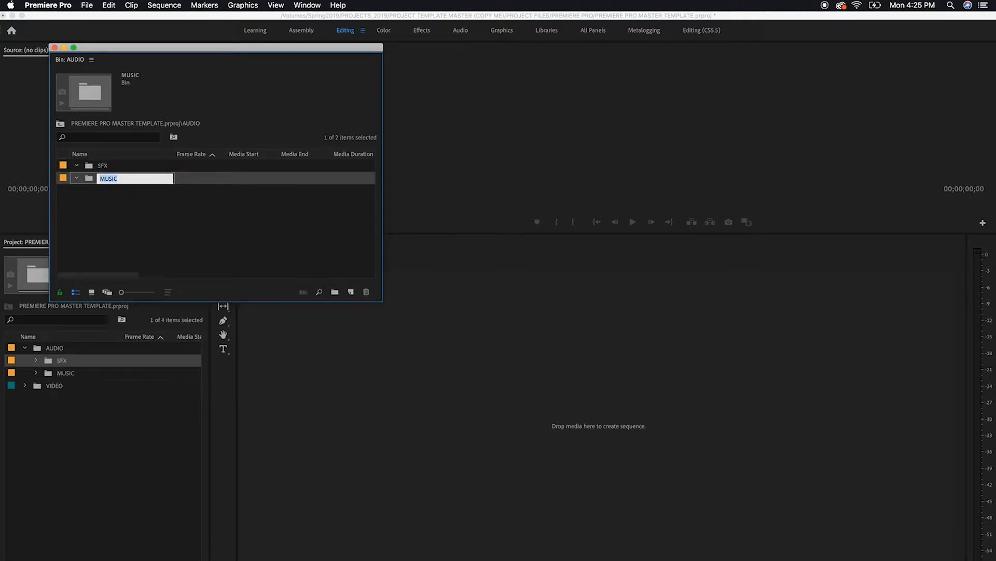
pyautogui.click(144, 244)
# Add a third bin named VOICEOVER inside AUDIO and close the bin window
pyautogui.rightClick(179, 242)
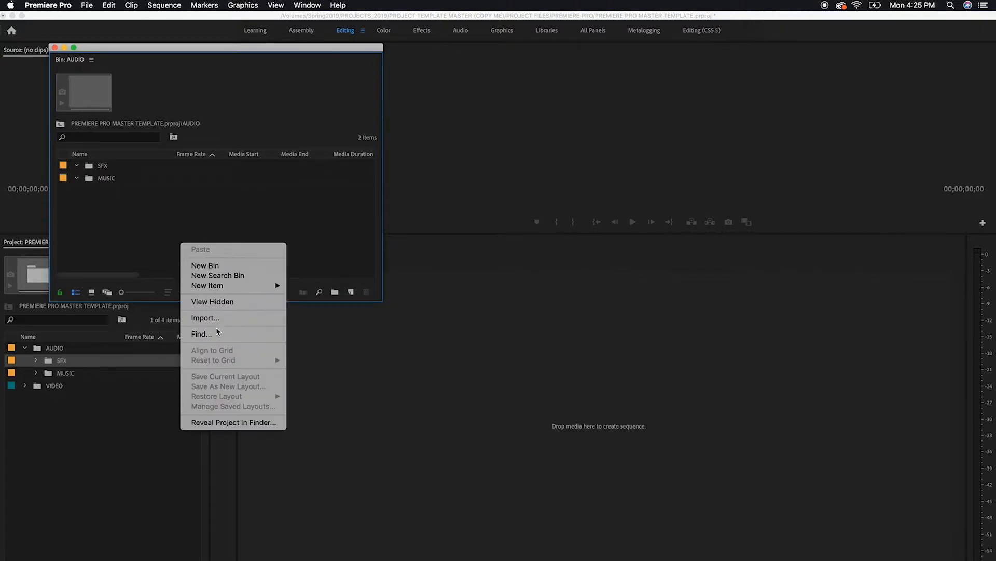
pyautogui.click(216, 271)
pyautogui.write('VOICEOVER')
pyautogui.press('Tab')
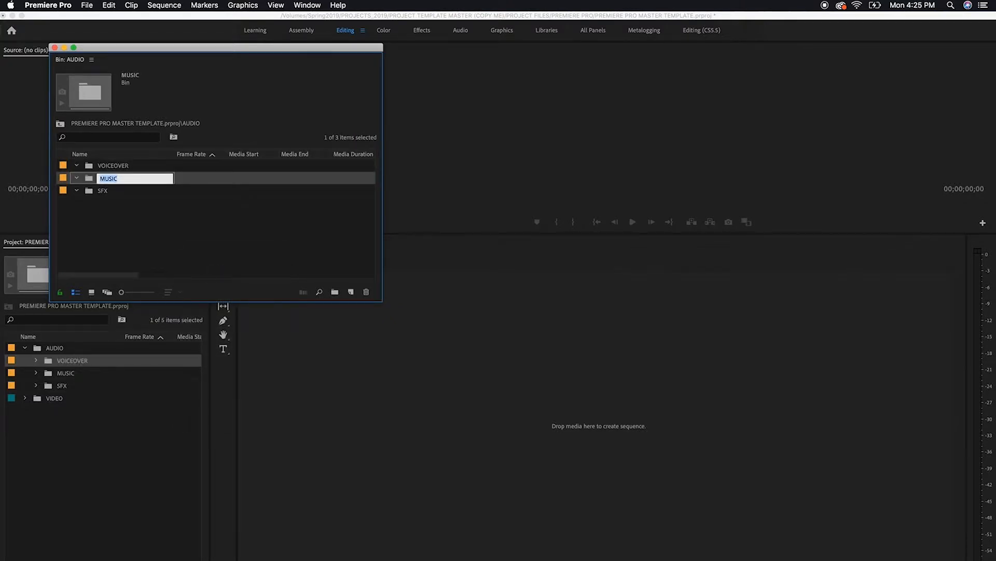
pyautogui.click(129, 204)
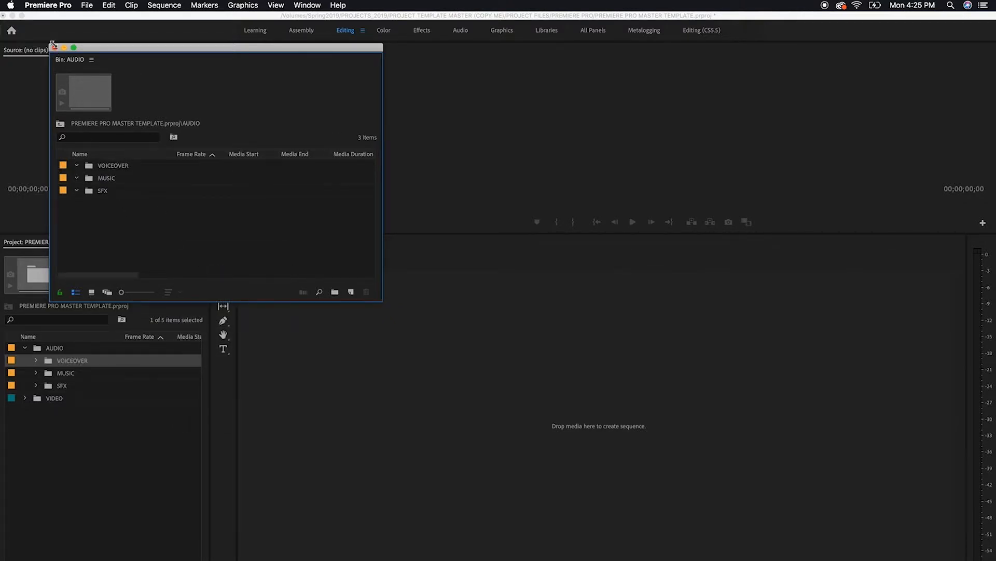
pyautogui.click(54, 47)
# Collapse the AUDIO bin and change its label color to Purple
pyautogui.click(25, 348)
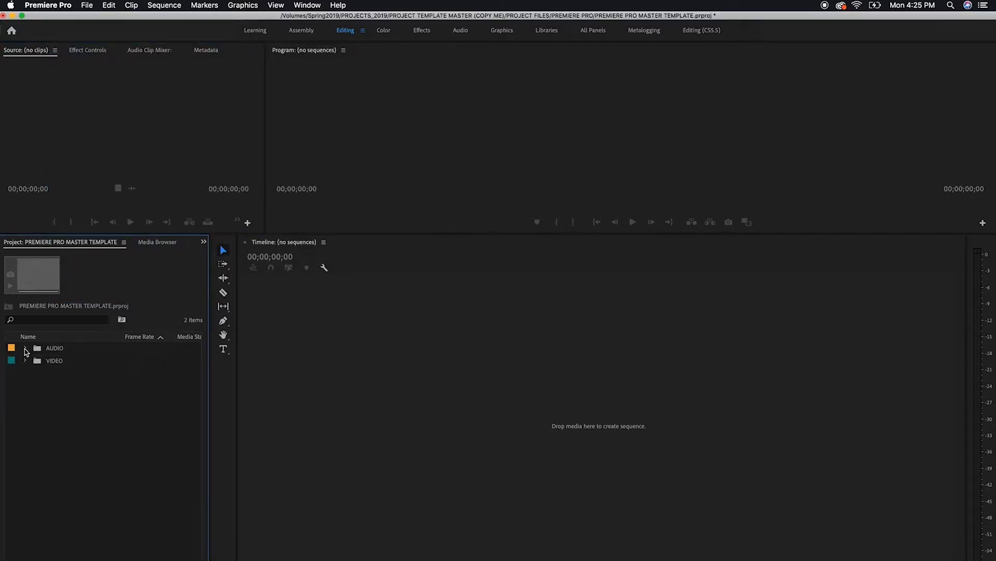
pyautogui.rightClick(12, 349)
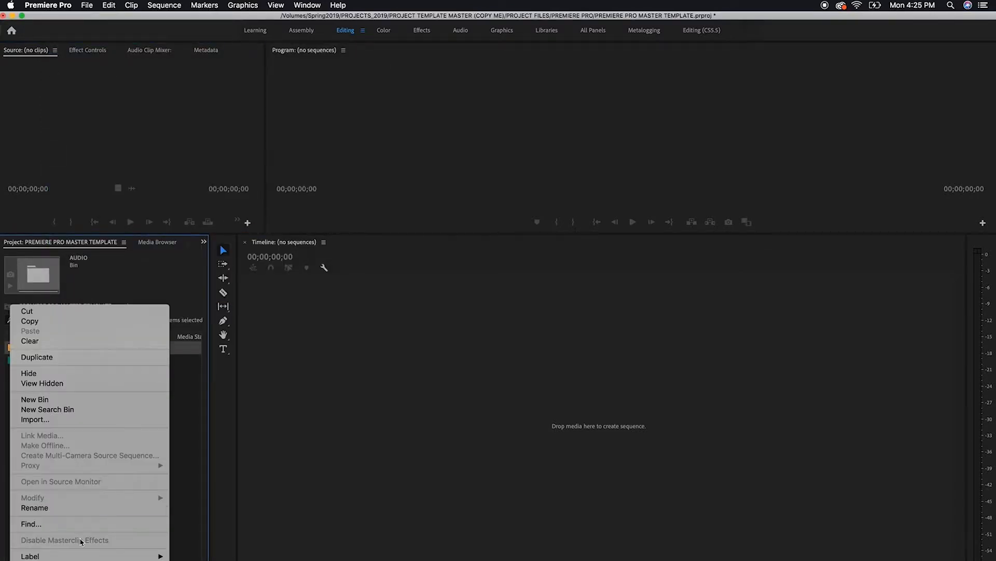
pyautogui.click(205, 519)
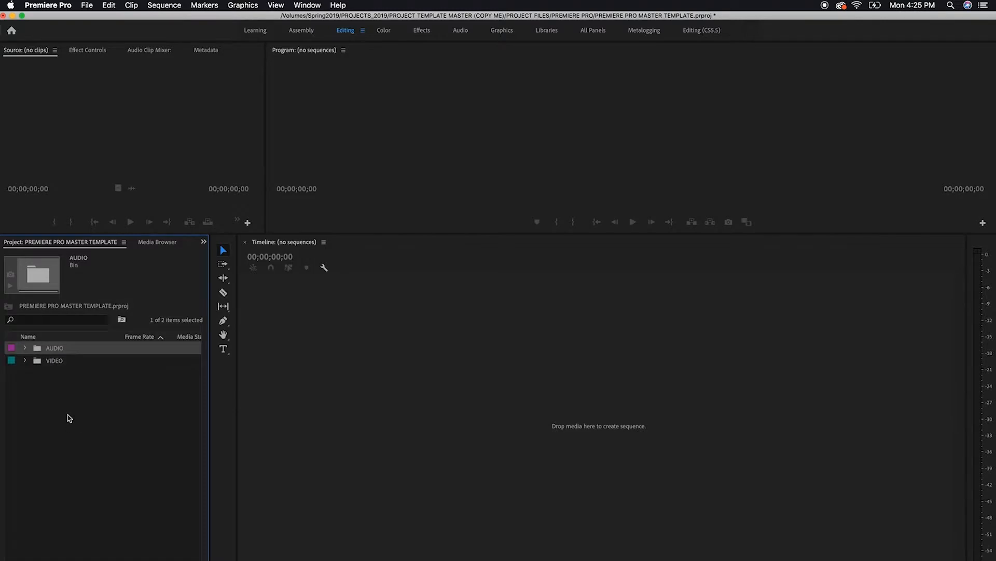
pyautogui.click(69, 418)
# Create a bin named GRAPHICS at the root of the project, alongside AUDIO and VIDEO
pyautogui.rightClick(95, 425)
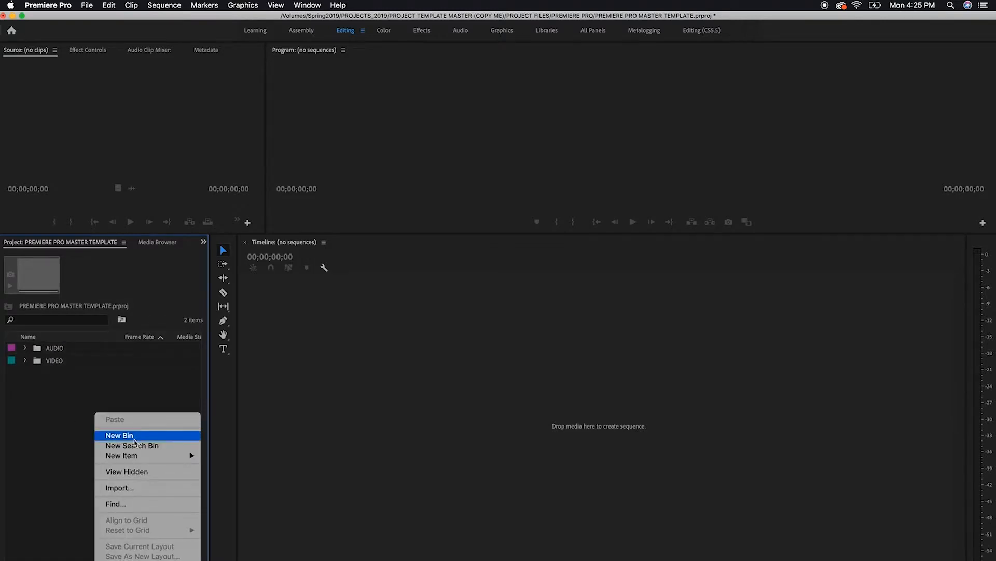
pyautogui.click(134, 441)
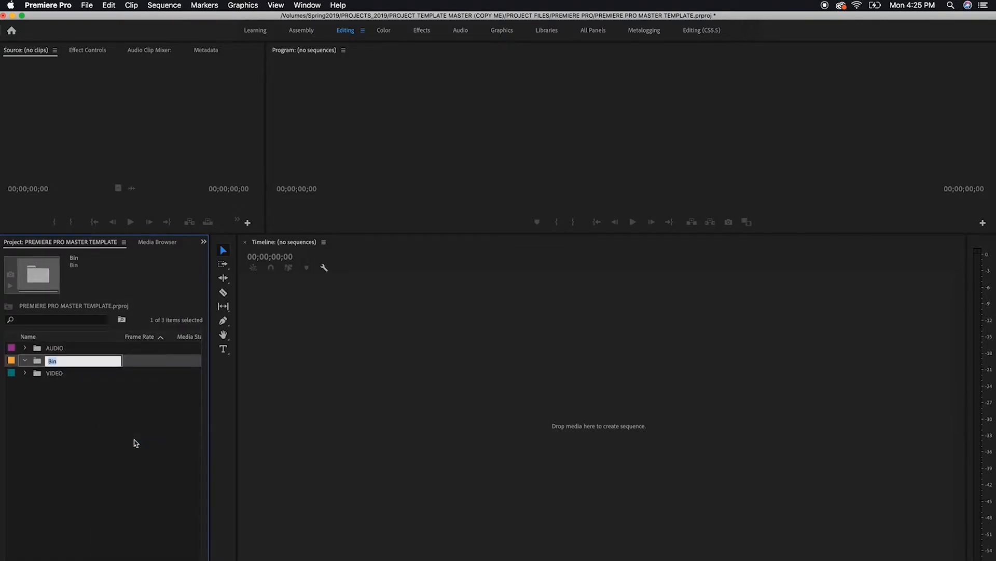
pyautogui.write('GRAPHIS')
pyautogui.write('S')
pyautogui.press('Tab')
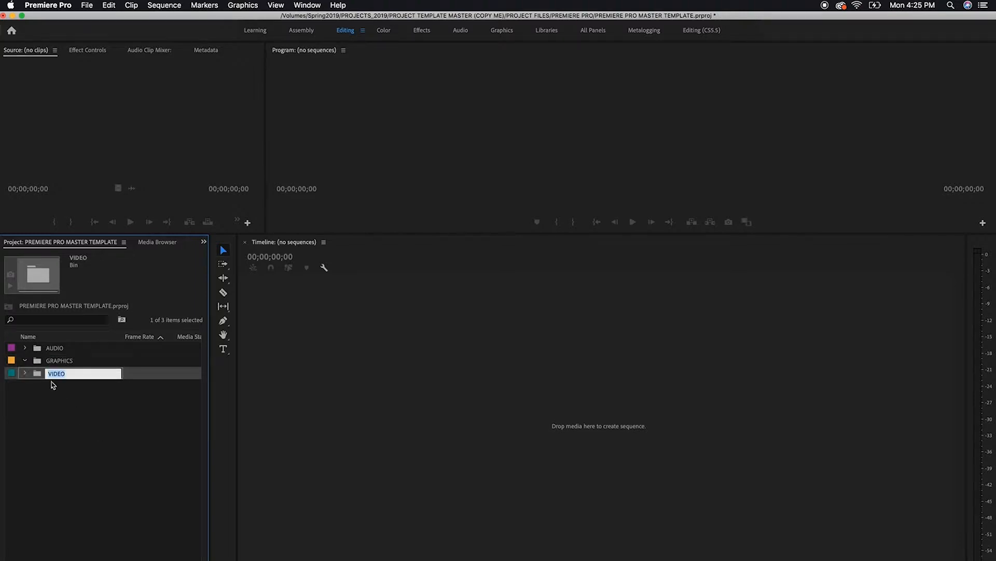
# Open the GRAPHICS bin in its own window and create a bin named STILLS/IMAGES inside it
pyautogui.doubleClick(40, 363)
pyautogui.rightClick(141, 183)
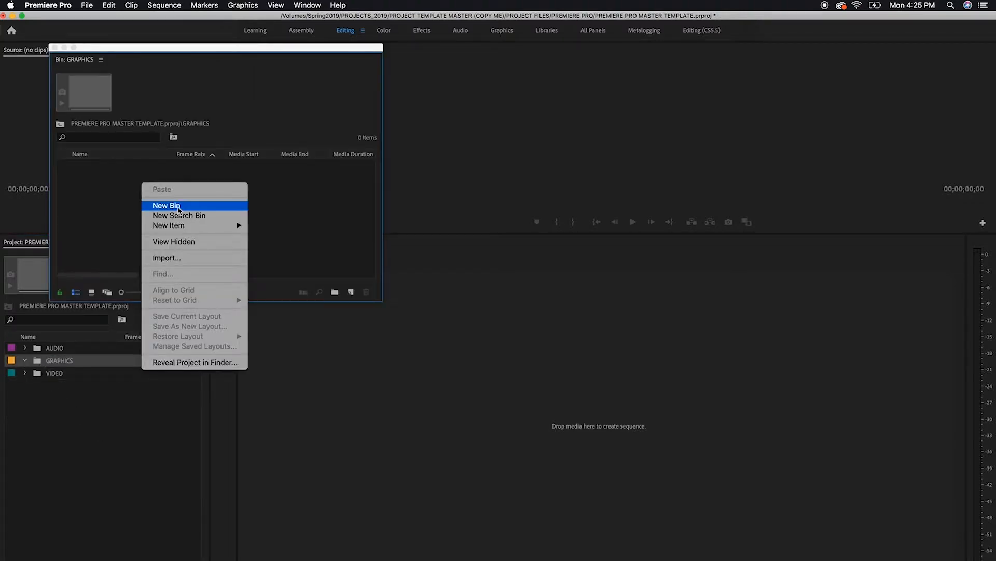
pyautogui.click(179, 206)
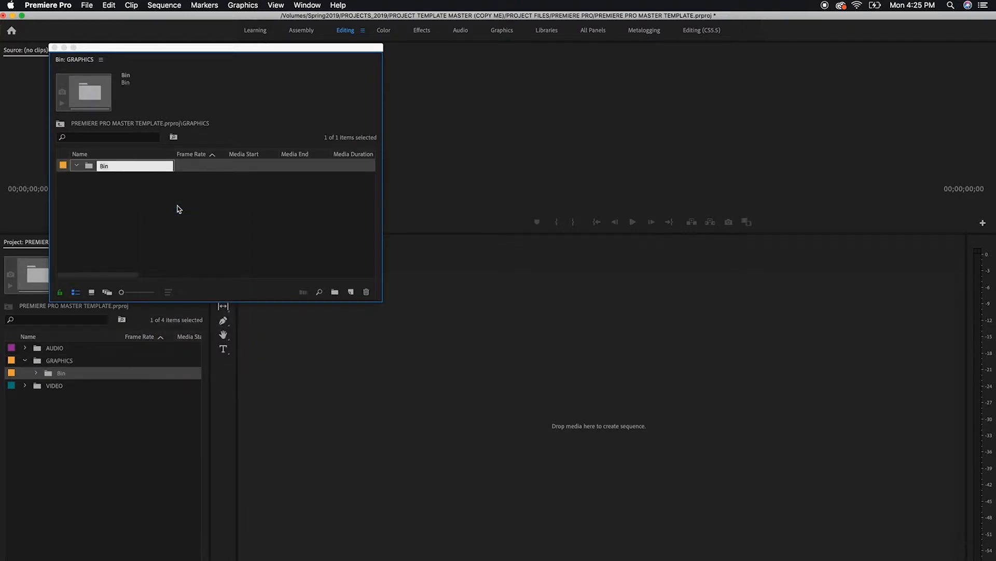
pyautogui.click(120, 170)
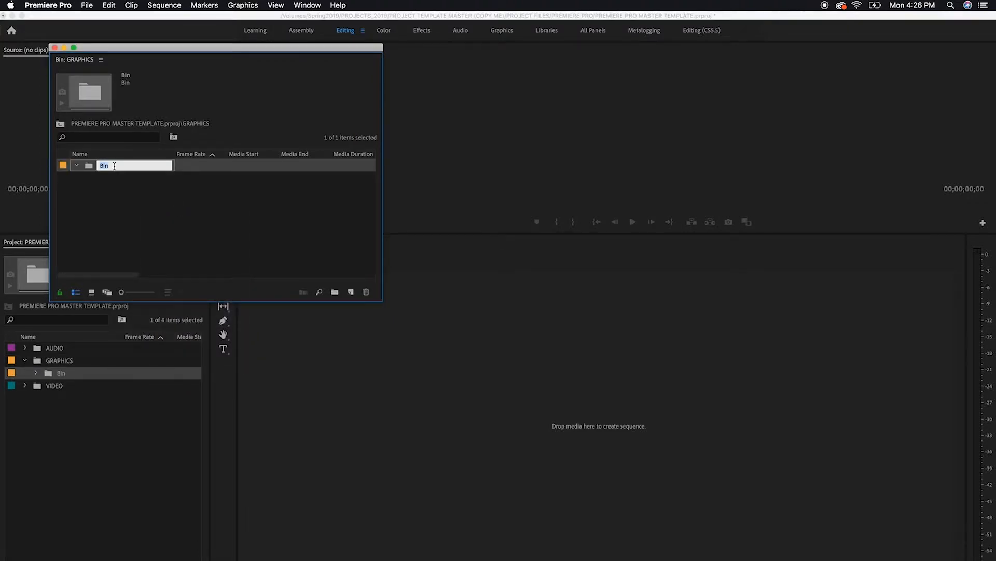
pyautogui.write('STILLS/IMAGES')
pyautogui.press('Tab')
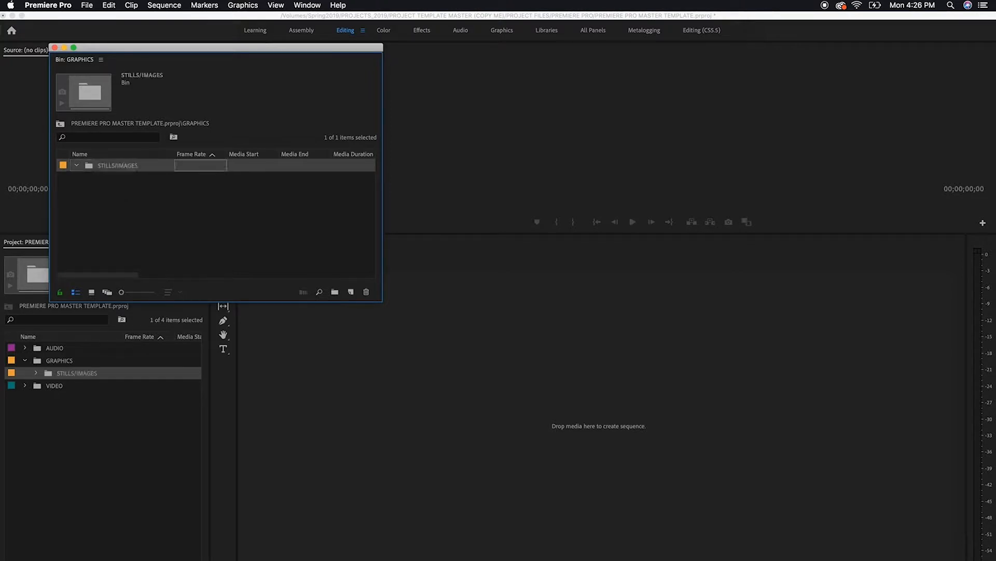
# Add a bin named LOGOS/BRANDING inside GRAPHICS, next to STILLS/IMAGES
pyautogui.click(335, 292)
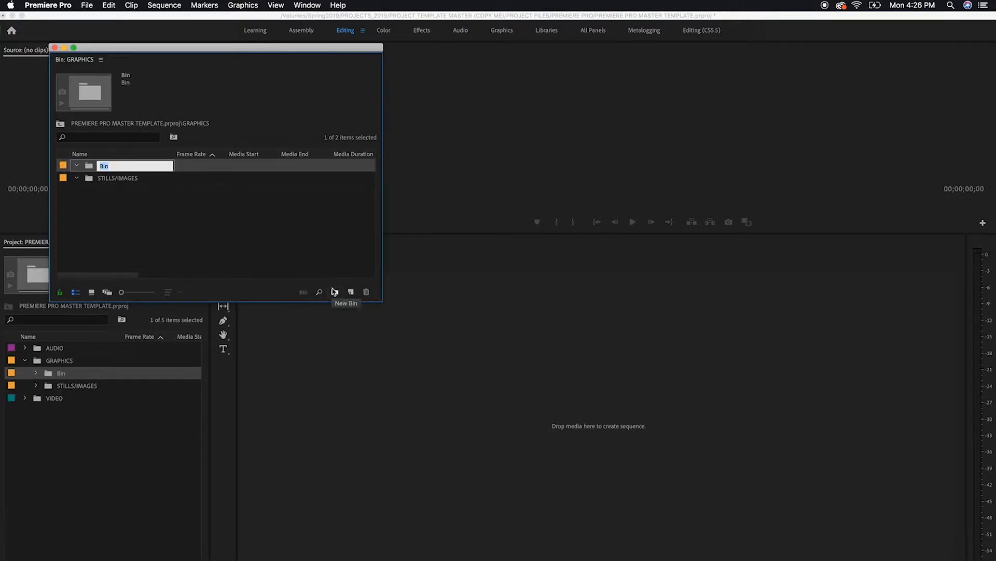
pyautogui.write('LOGOS/BRANDING')
pyautogui.press('Return')
pyautogui.click(209, 241)
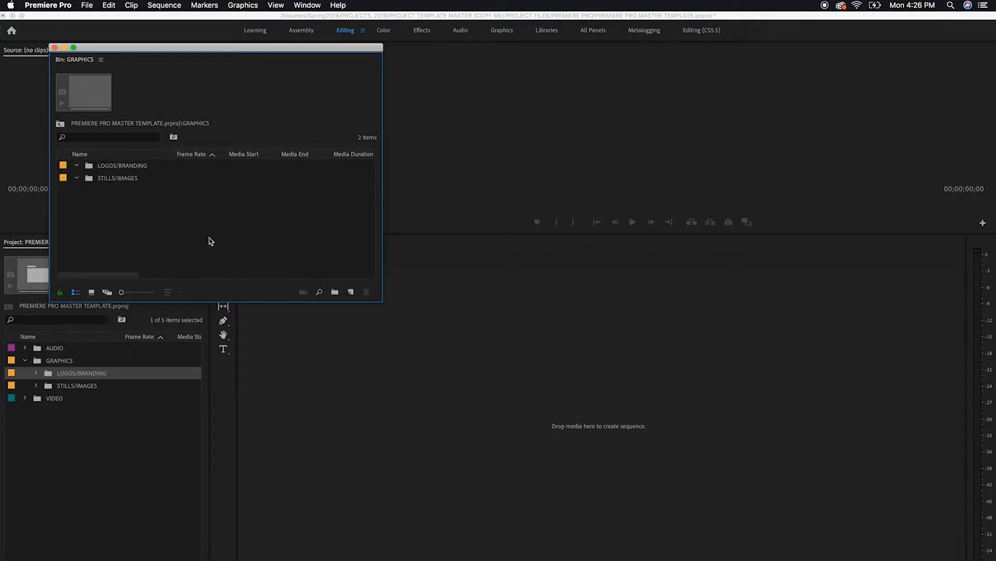
# Add a bin named STOCK PHOTOGRAPHY inside GRAPHICS
pyautogui.rightClick(208, 240)
pyautogui.click(244, 264)
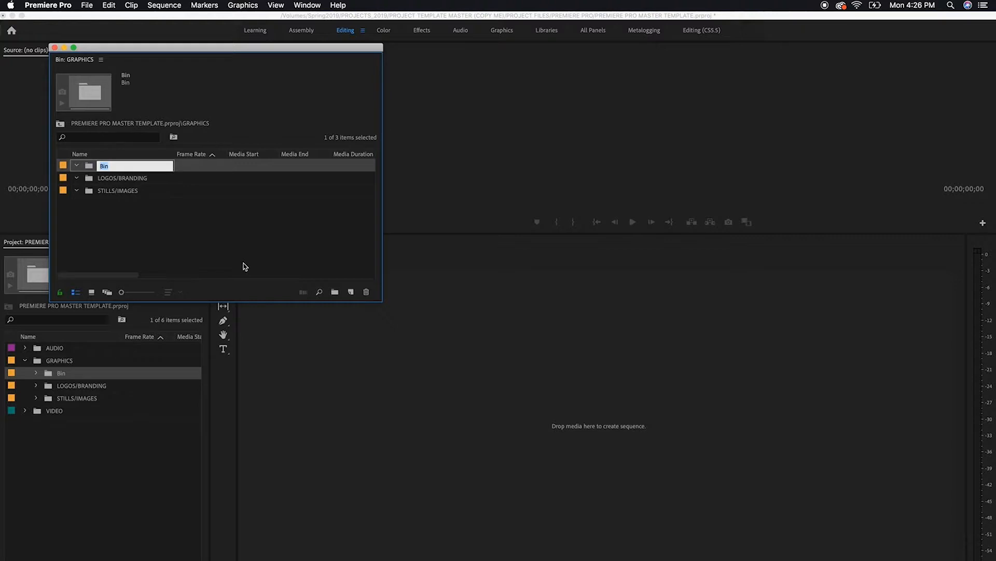
pyautogui.write('STOCK PHOTOGRAPHY')
pyautogui.press('Tab')
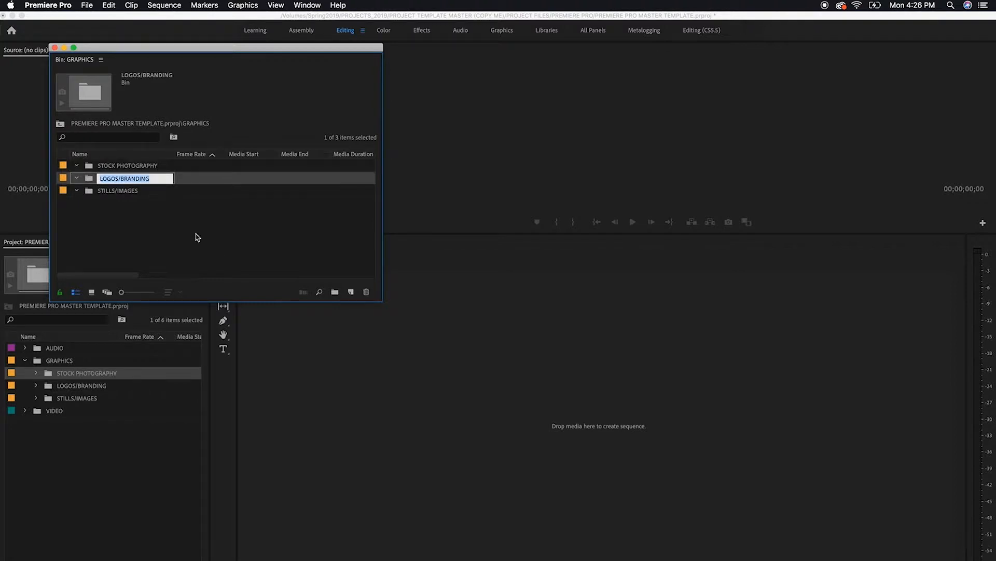
# Move the STOCK PHOTOGRAPHY bin into the STILLS/IMAGES bin and collapse STILLS/IMAGES
pyautogui.click(94, 168)
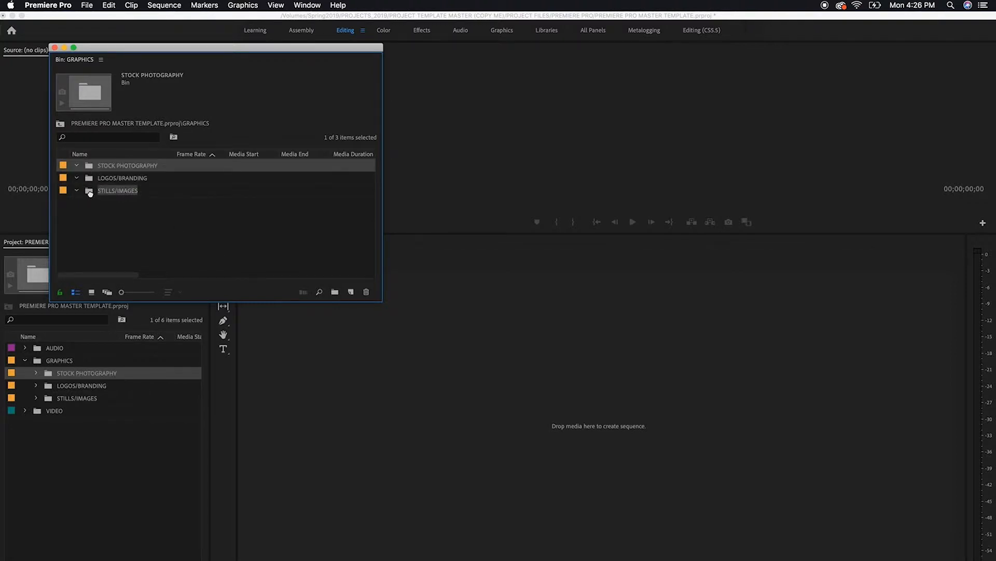
pyautogui.moveTo(90, 193); pyautogui.dragTo(89, 193)
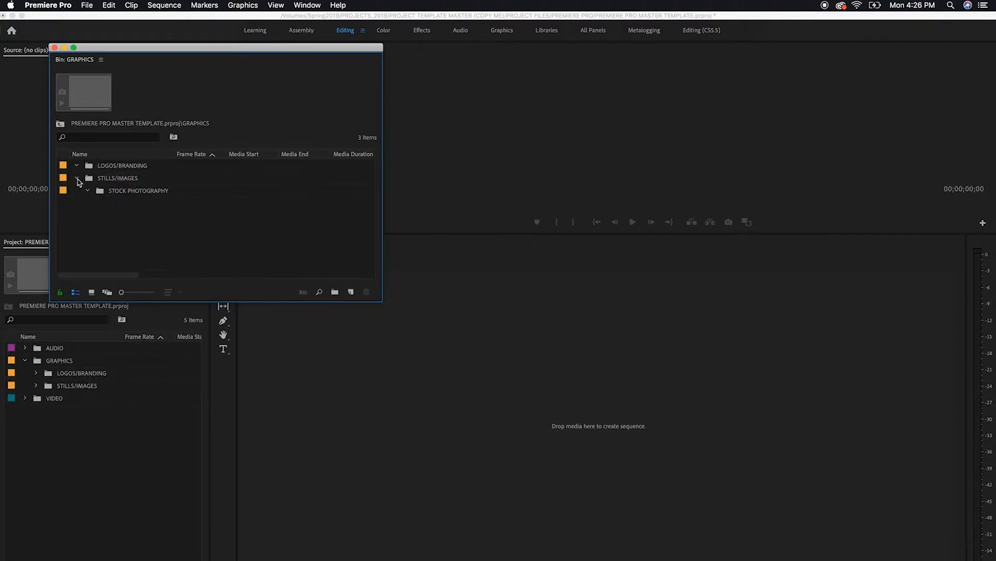
pyautogui.click(77, 178)
# Add a bin named SUBTITLES/CAPTIONS inside GRAPHICS and close the bin window
pyautogui.rightClick(182, 226)
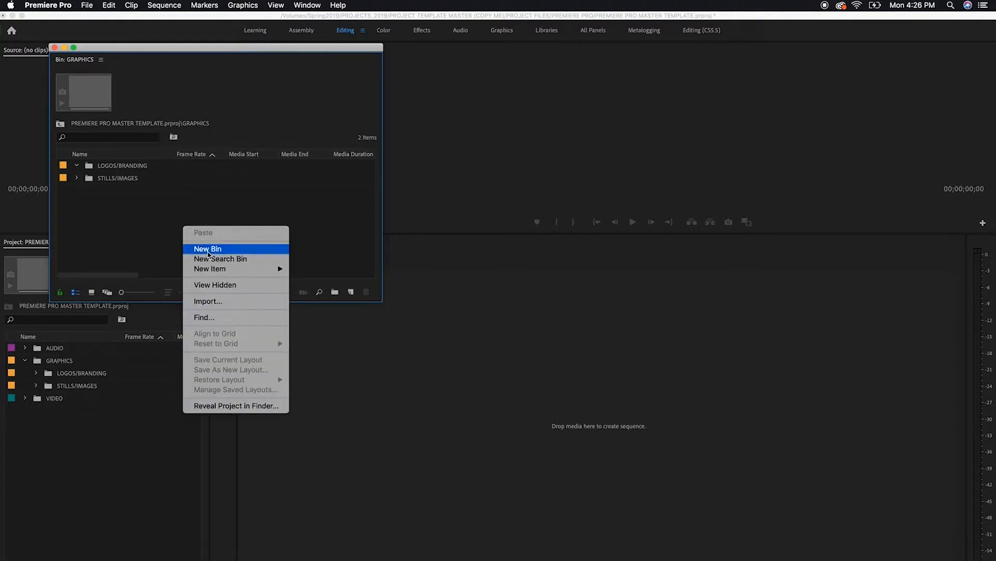
pyautogui.click(211, 251)
pyautogui.write('SUBTI')
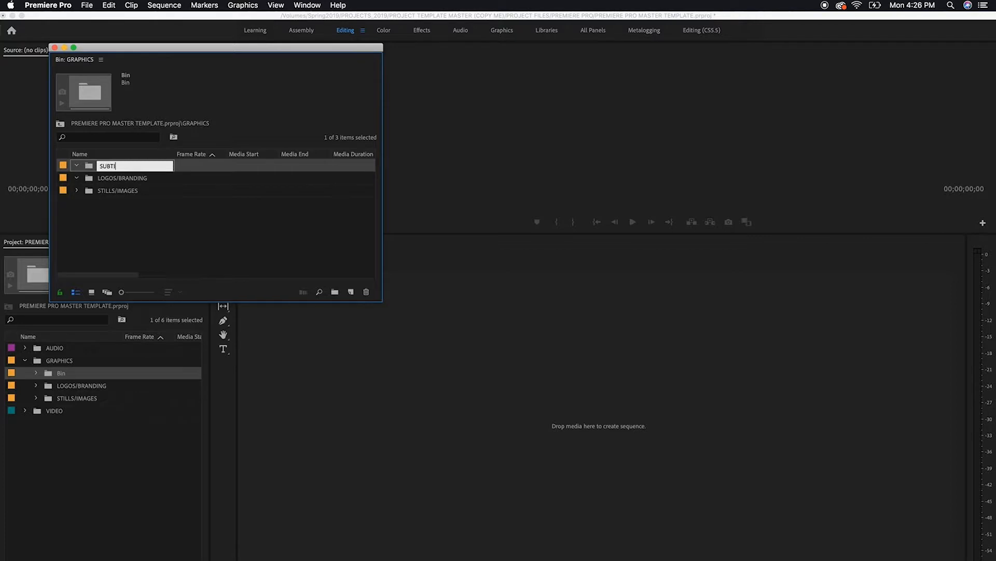
pyautogui.write('TLES/CAPTIONS')
pyautogui.press('Return')
pyautogui.click(176, 239)
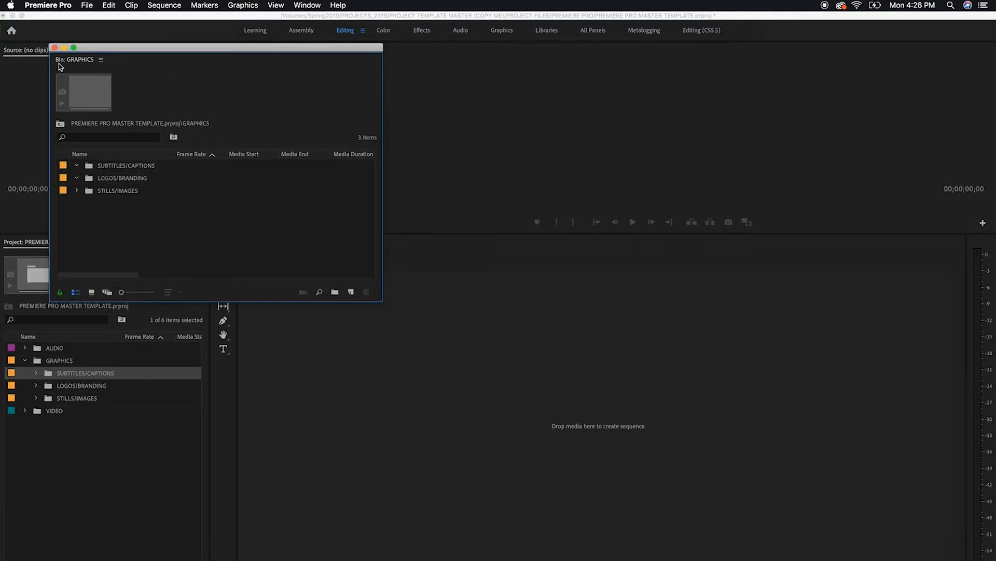
pyautogui.click(54, 48)
# Collapse the GRAPHICS bin and change its label color to Blue
pyautogui.click(25, 360)
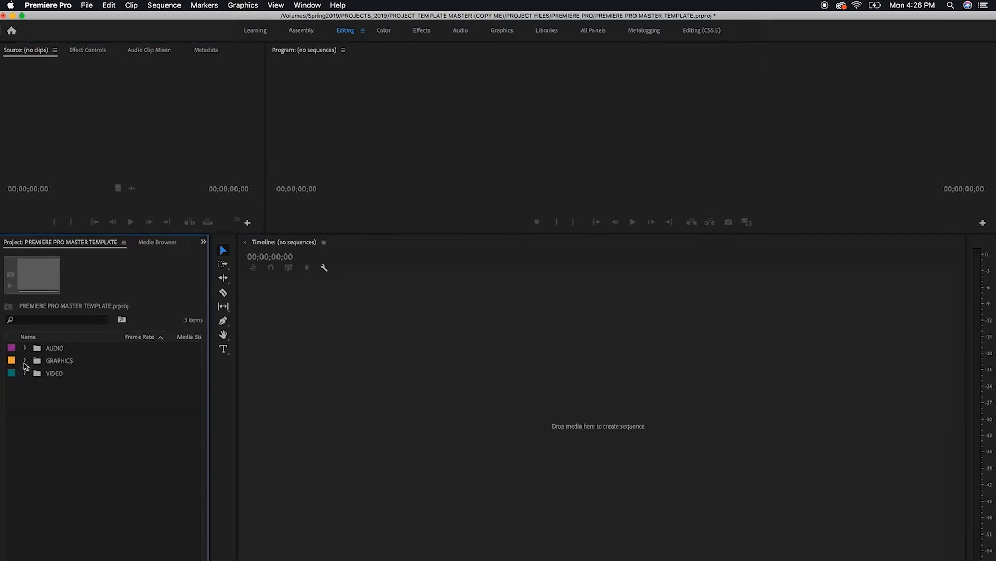
pyautogui.click(13, 365)
pyautogui.rightClick(13, 366)
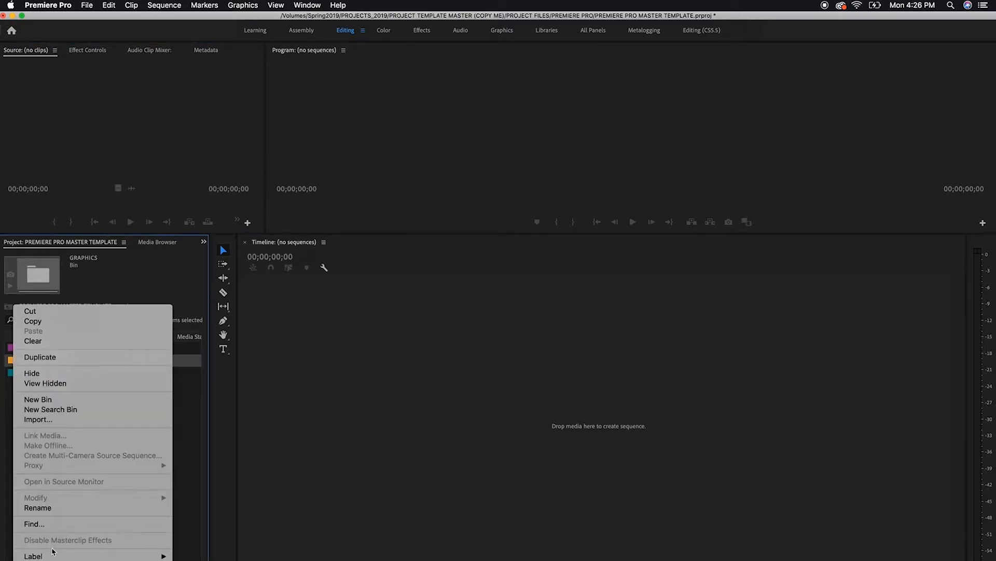
pyautogui.moveTo(52, 555)
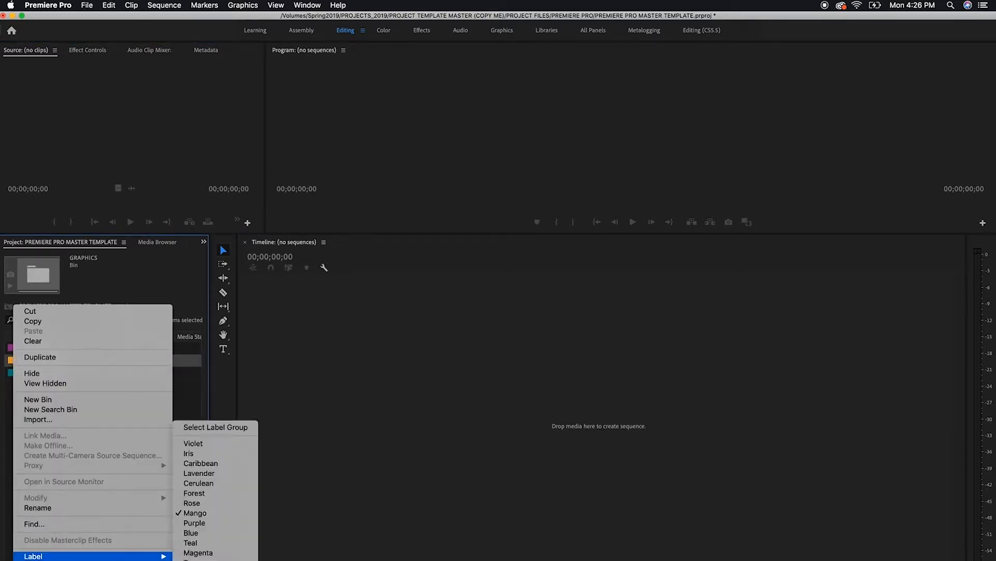
pyautogui.click(207, 535)
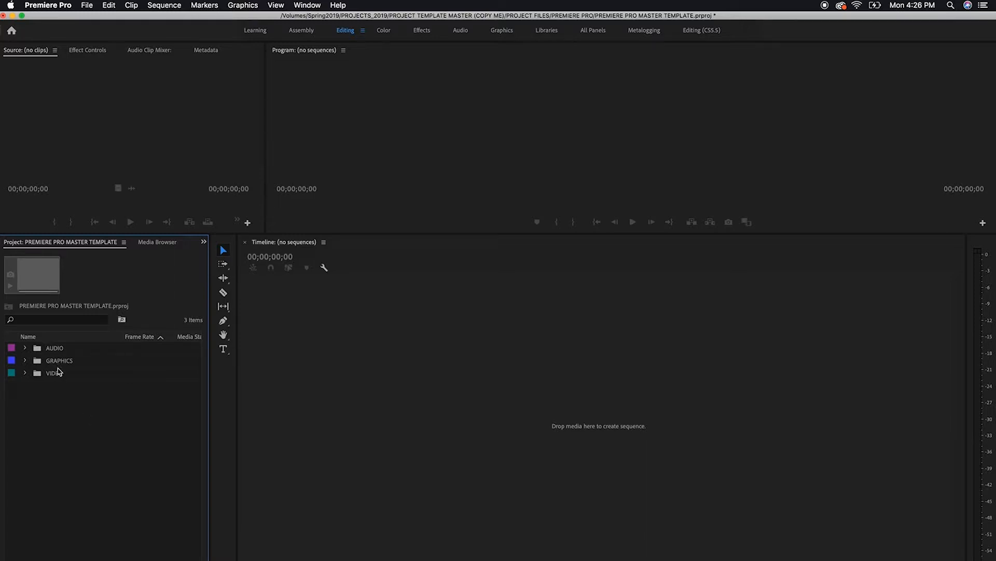
# Add a bin named ANIMATIONS/RENDERS at the root level of the project
pyautogui.rightClick(109, 457)
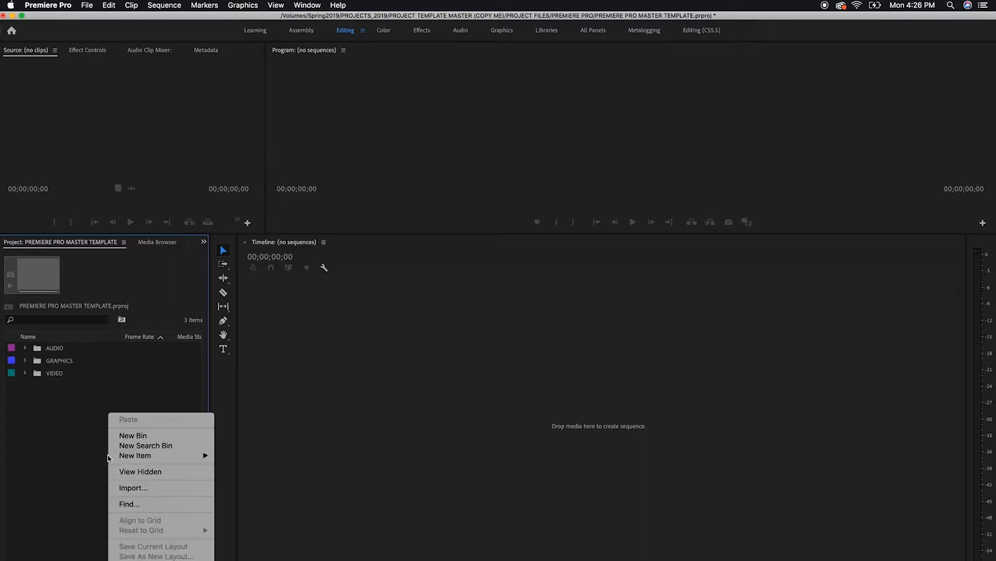
pyautogui.click(127, 436)
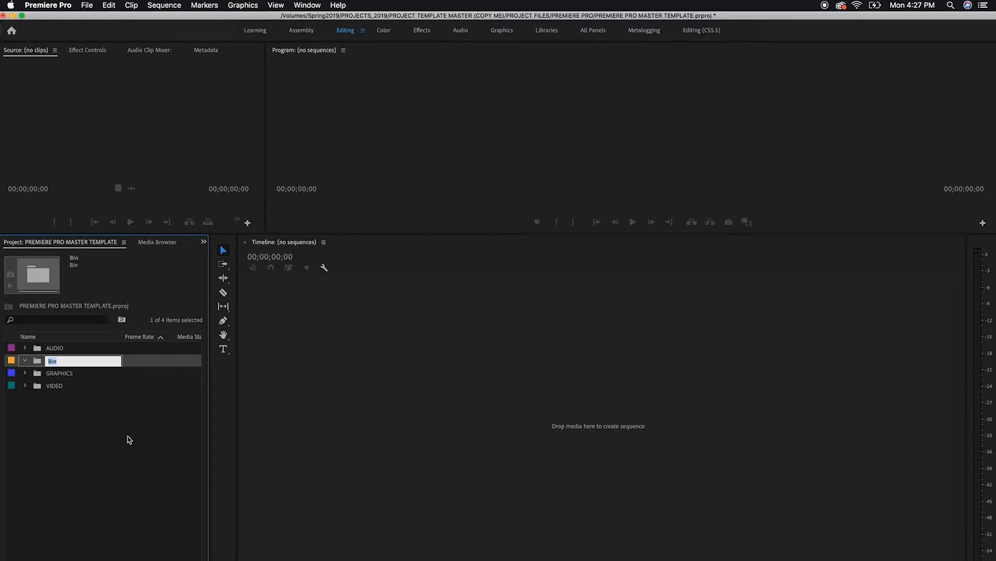
pyautogui.write('ANIMATIONS/RENDERS')
pyautogui.press('Tab')
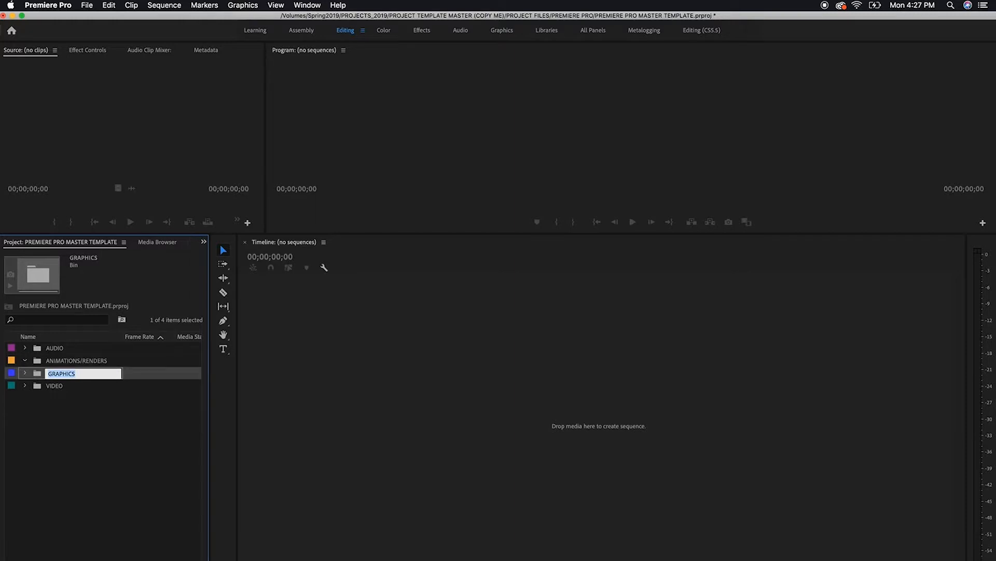
pyautogui.click(52, 471)
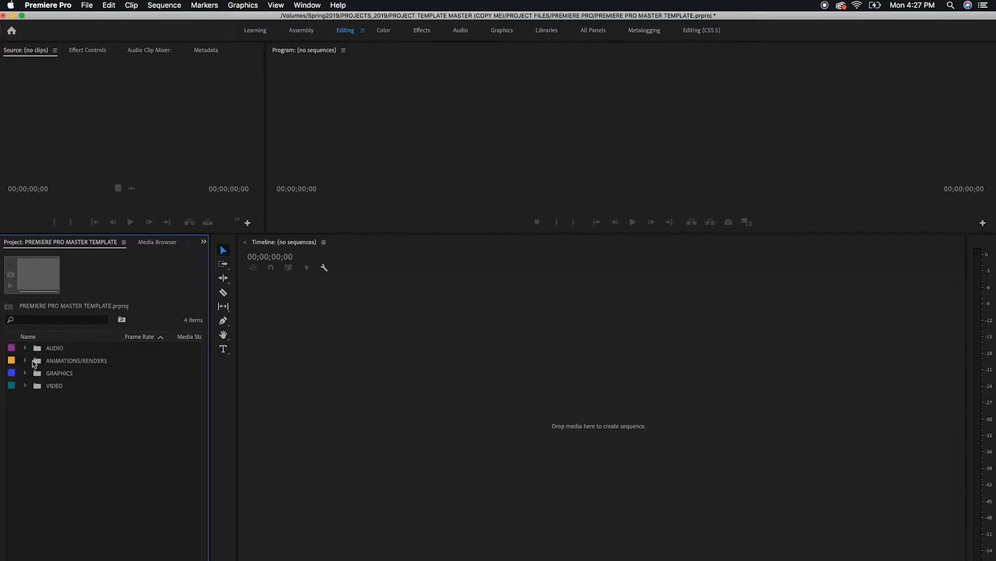
# Try Magenta and Rose as label colors for the ANIMATIONS/RENDERS bin
pyautogui.click(11, 361)
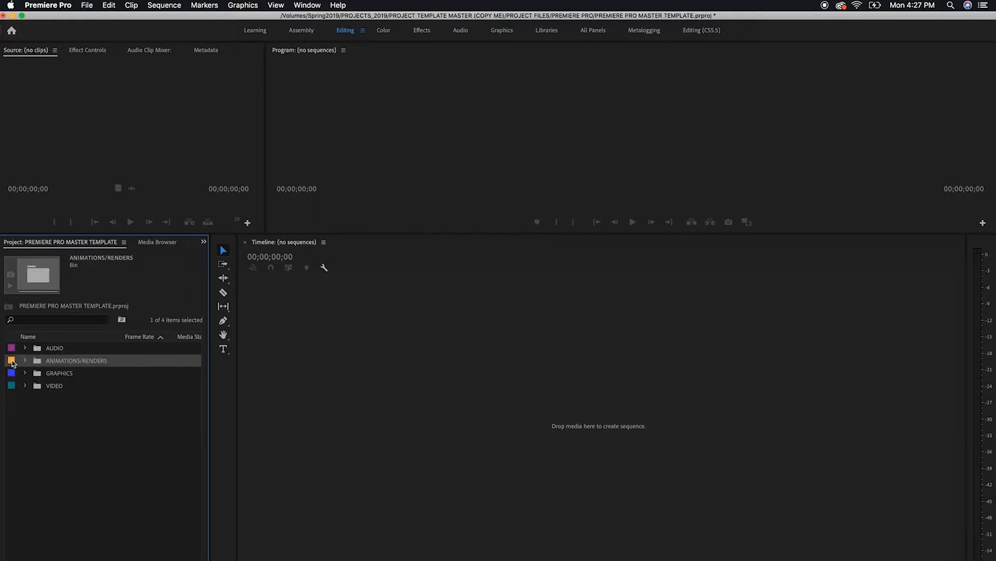
pyautogui.rightClick(13, 363)
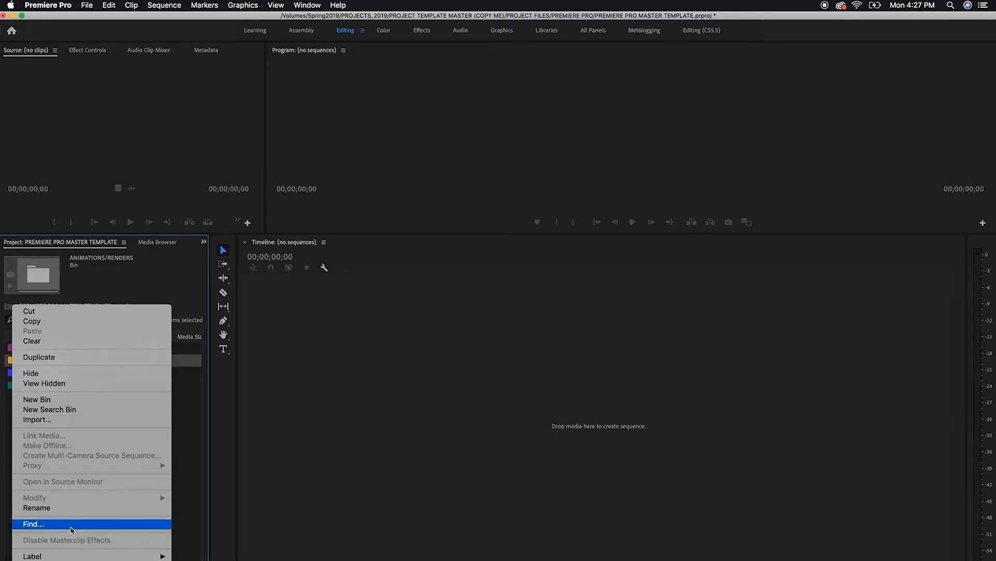
pyautogui.moveTo(73, 556)
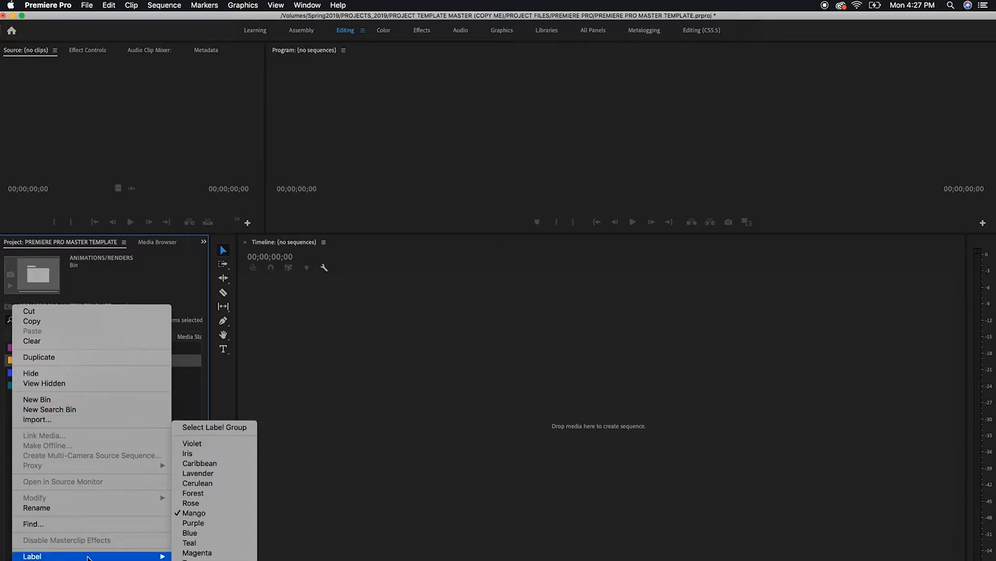
pyautogui.click(211, 553)
pyautogui.click(58, 433)
pyautogui.click(13, 362)
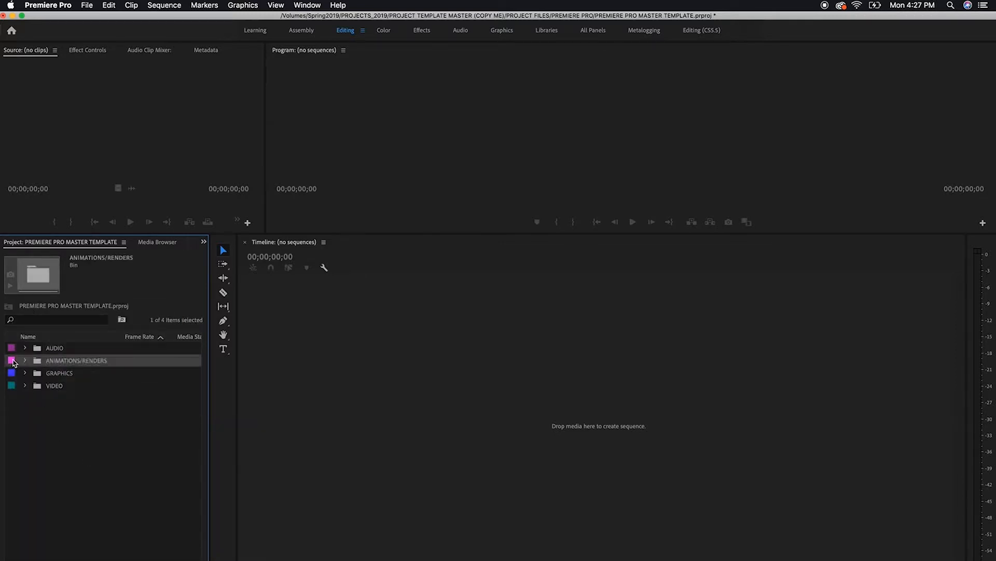
pyautogui.rightClick(13, 362)
pyautogui.moveTo(77, 556)
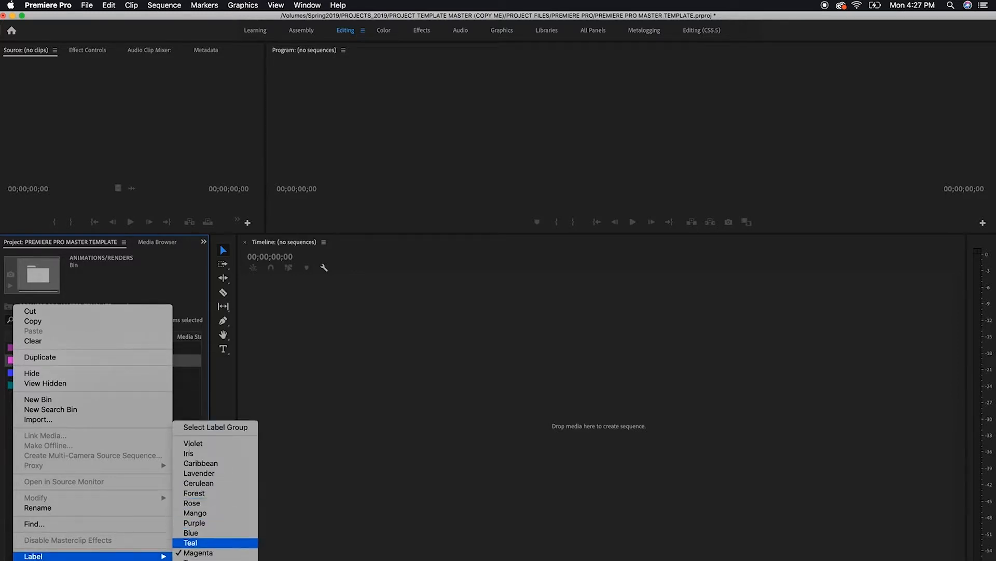
pyautogui.click(192, 502)
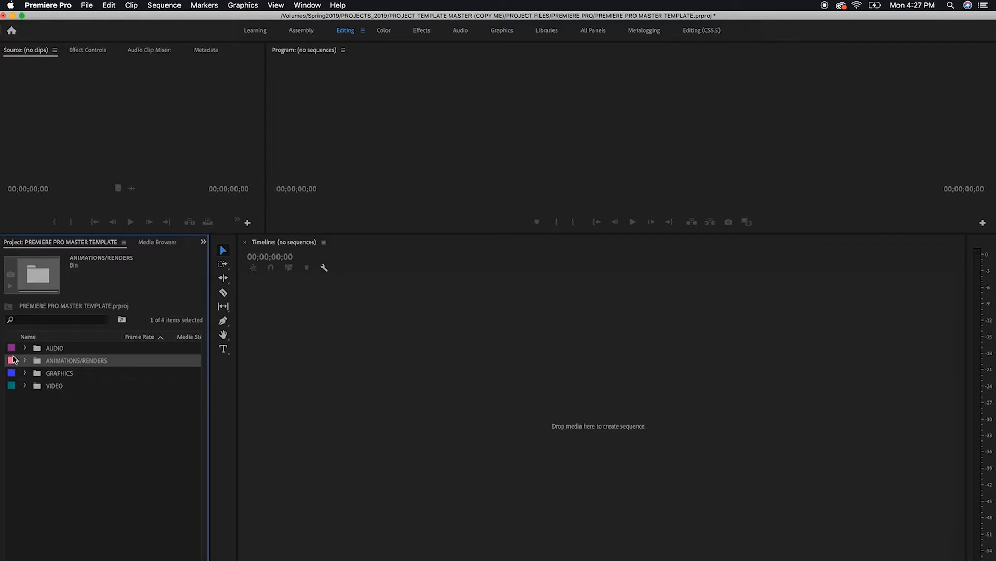
# Change the label color of the ANIMATIONS/RENDERS bin to yellow
pyautogui.rightClick(13, 360)
pyautogui.moveTo(67, 556)
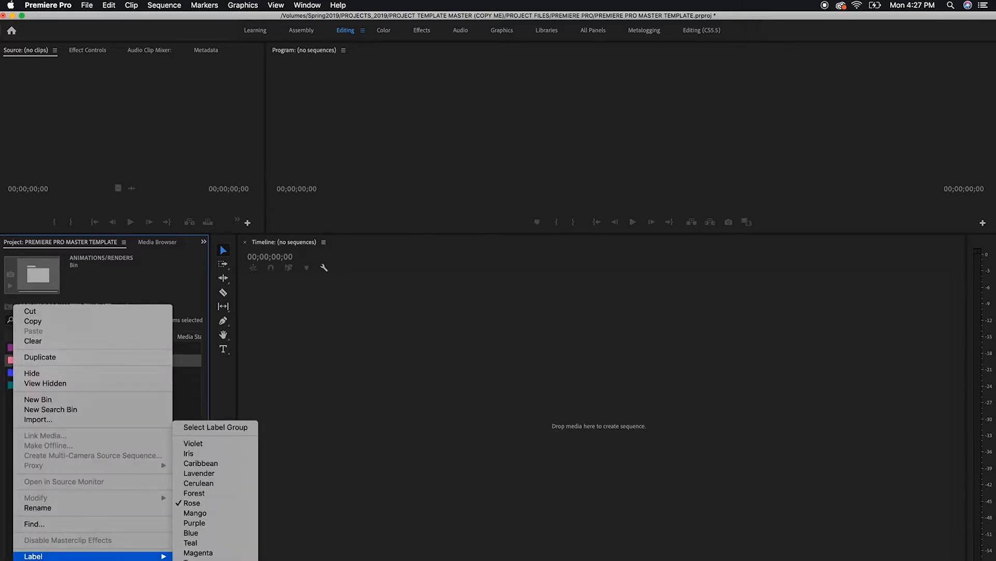
pyautogui.click(193, 560)
pyautogui.click(59, 457)
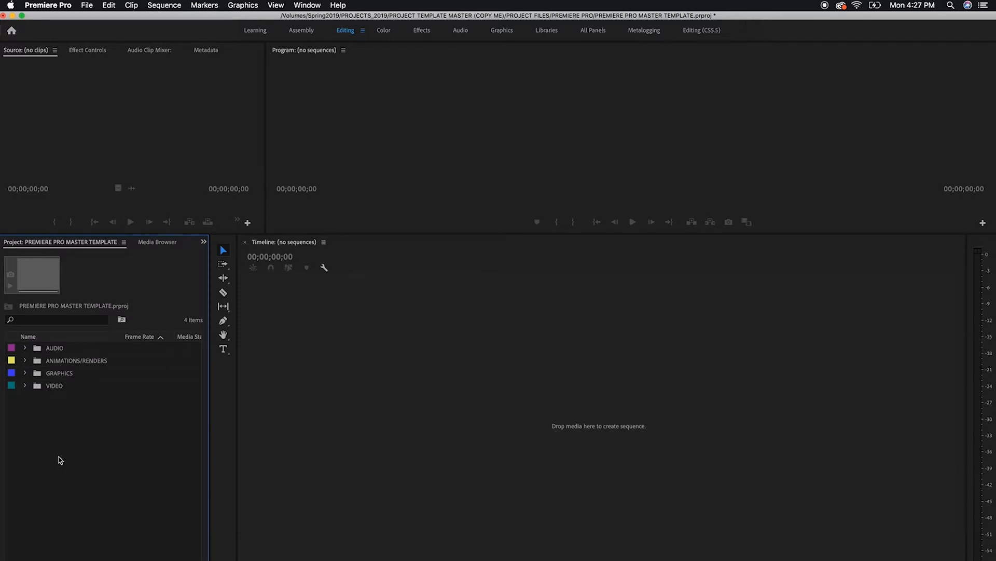
# Add a bin named SEQUENCES at the root level of the project
pyautogui.rightClick(58, 456)
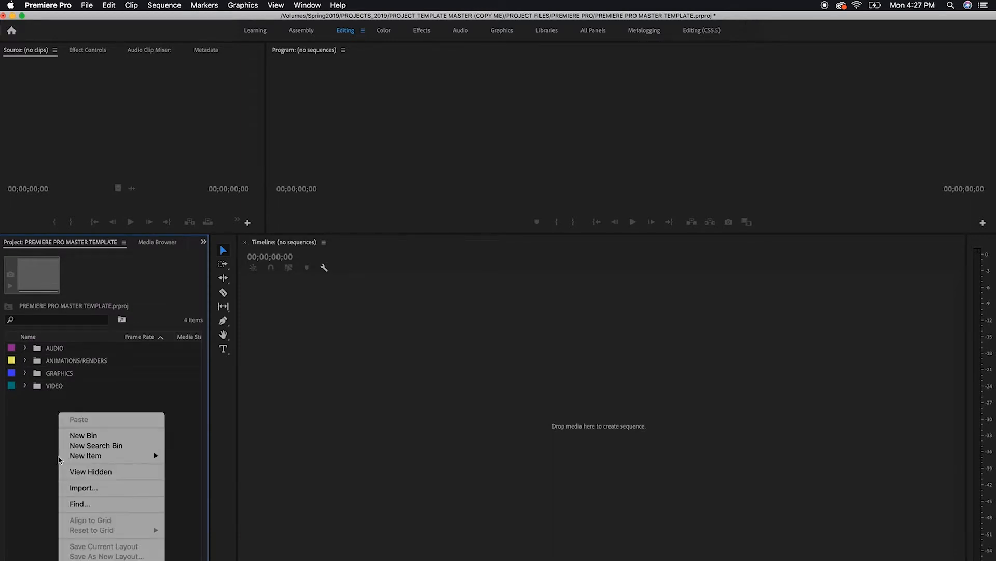
pyautogui.click(100, 439)
pyautogui.write('s')
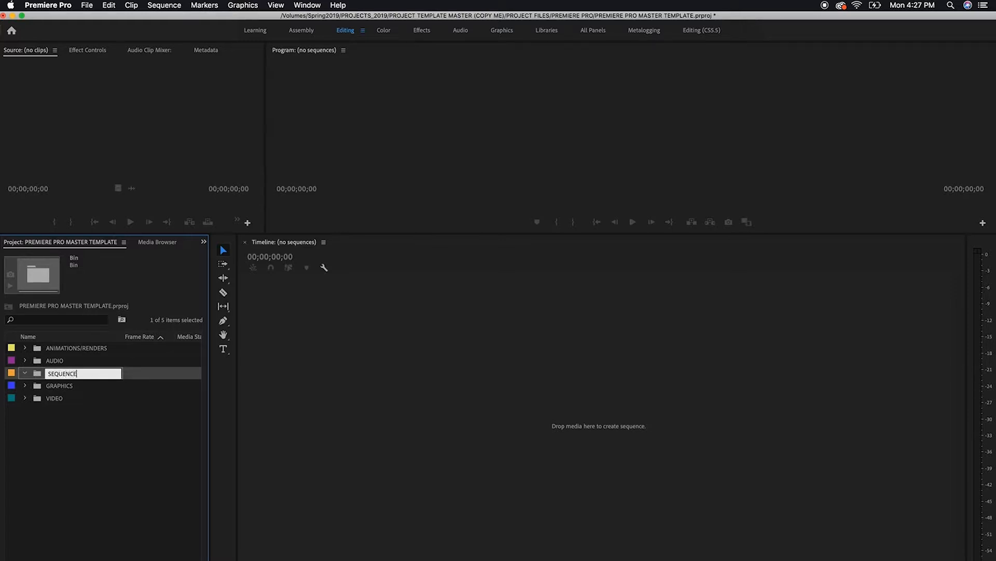
pyautogui.write('EQUENCES')
pyautogui.press('Return')
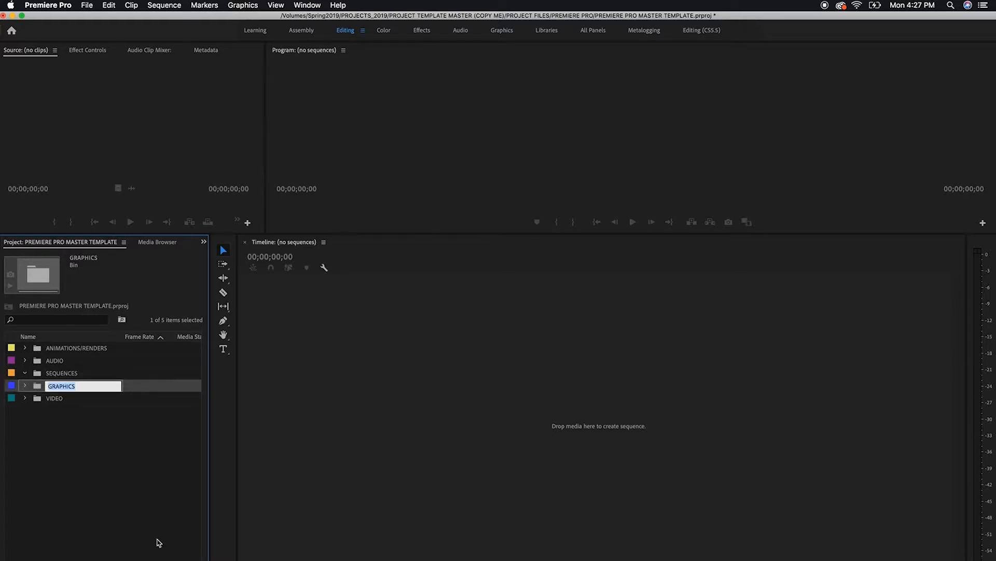
pyautogui.click(58, 454)
# Change the label color of the SEQUENCES bin to Forest
pyautogui.rightClick(15, 375)
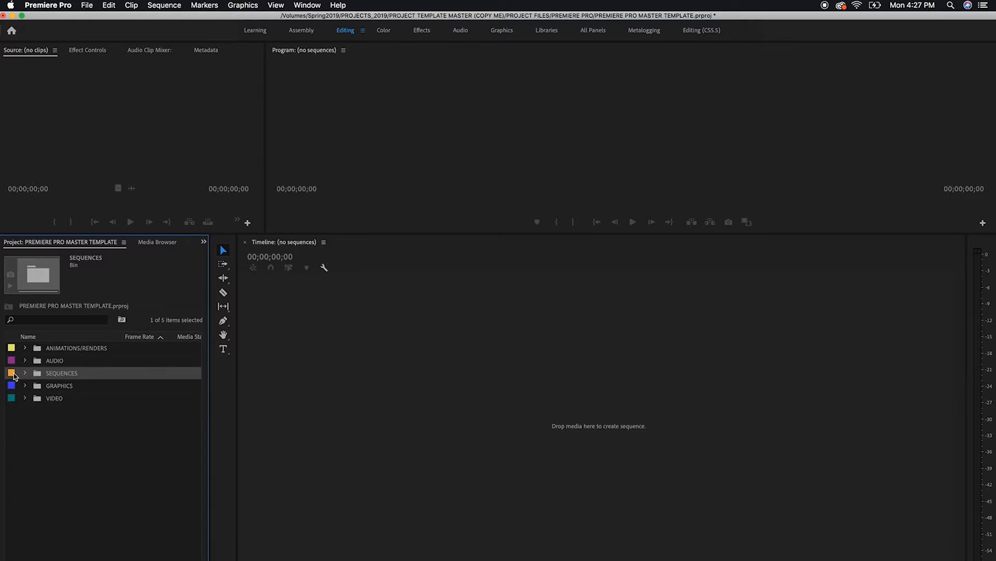
pyautogui.moveTo(67, 556)
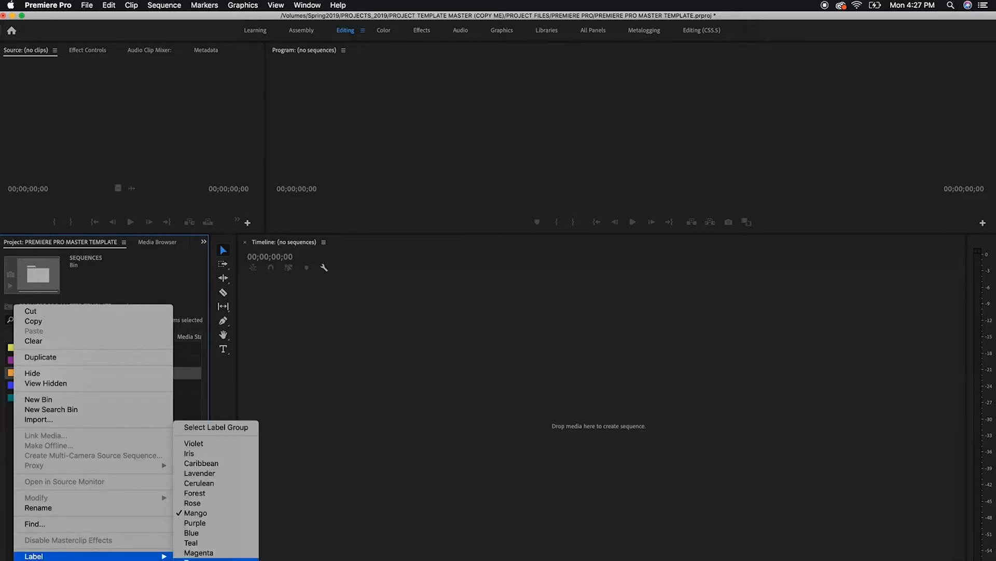
pyautogui.click(194, 492)
pyautogui.click(81, 458)
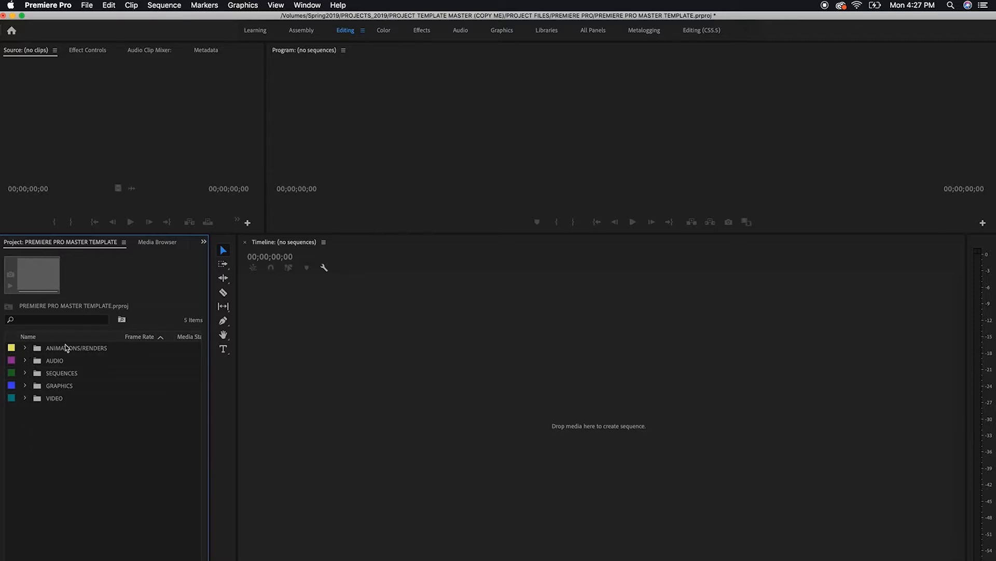
# Review the sub-bins inside AUDIO, GRAPHICS and VIDEO, collapsing each bin again
pyautogui.click(25, 361)
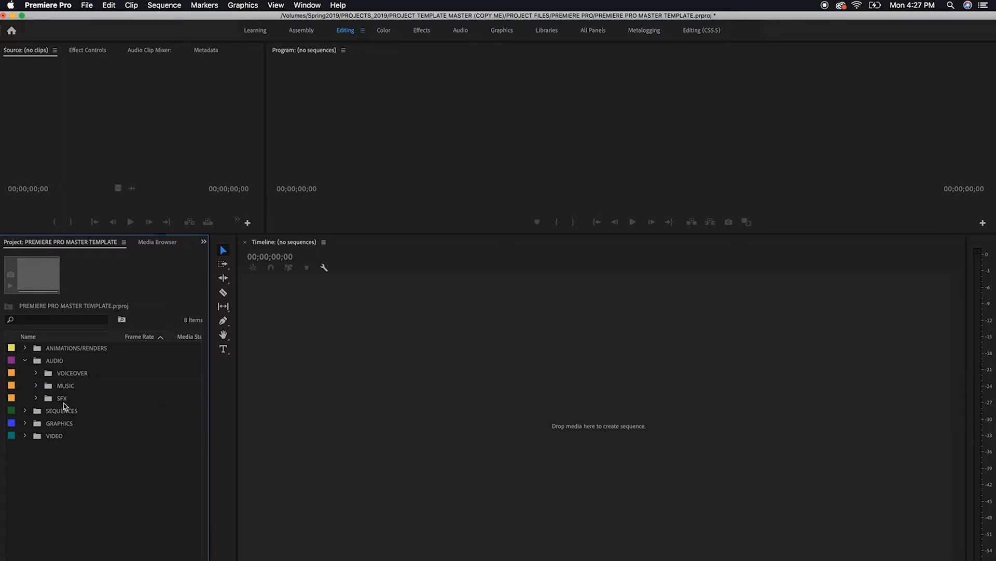
pyautogui.click(25, 361)
pyautogui.click(26, 374)
pyautogui.click(25, 386)
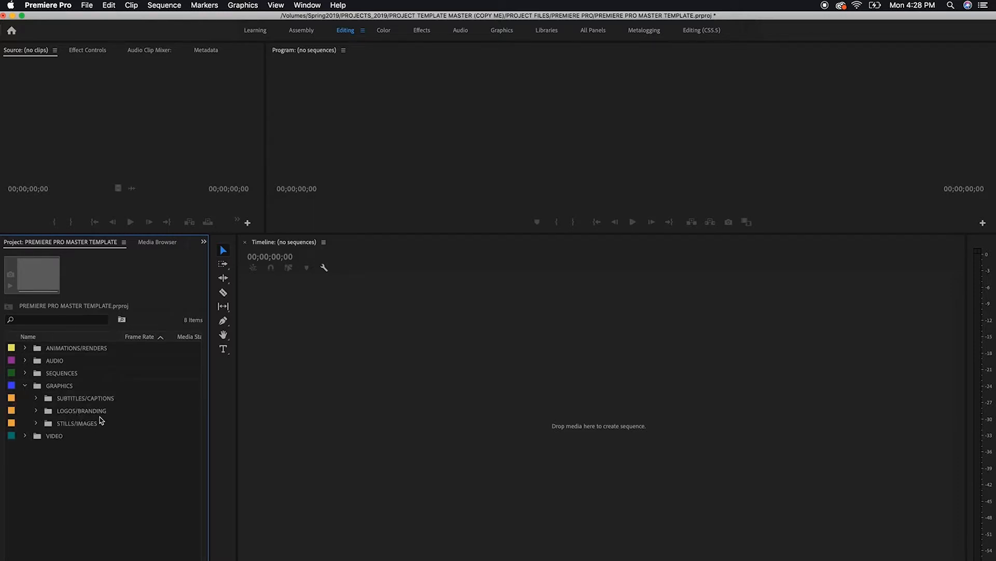
pyautogui.click(25, 385)
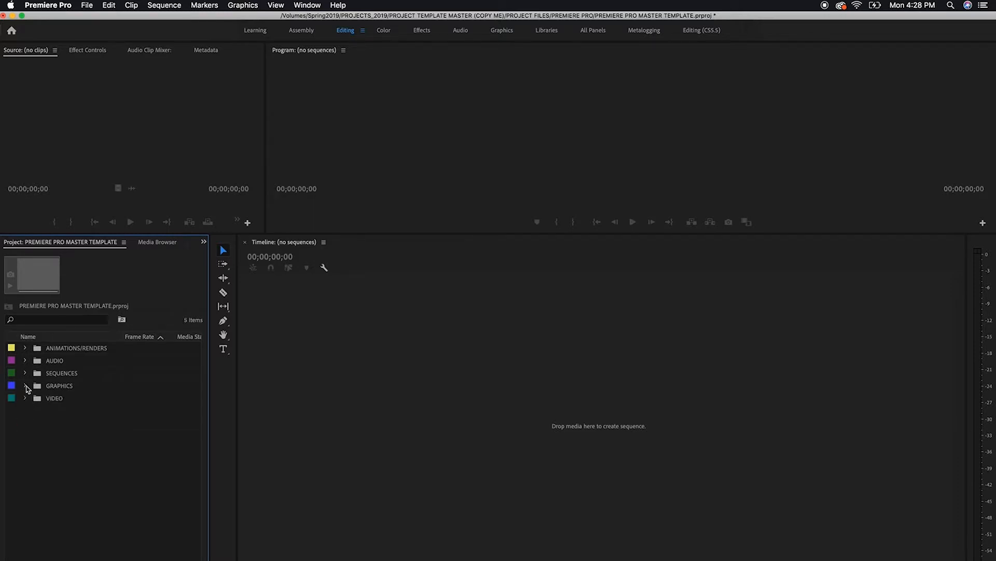
pyautogui.click(26, 398)
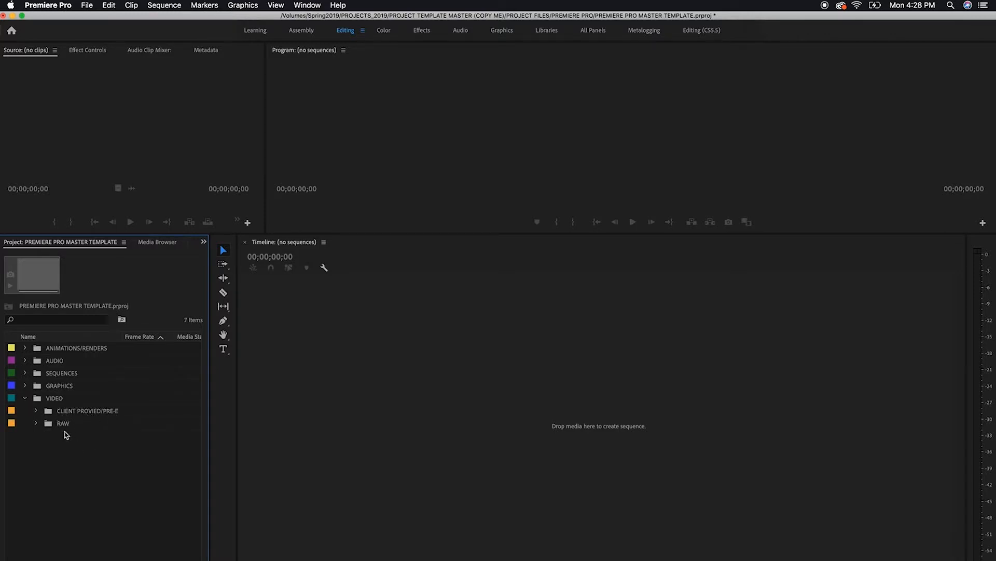
pyautogui.click(25, 398)
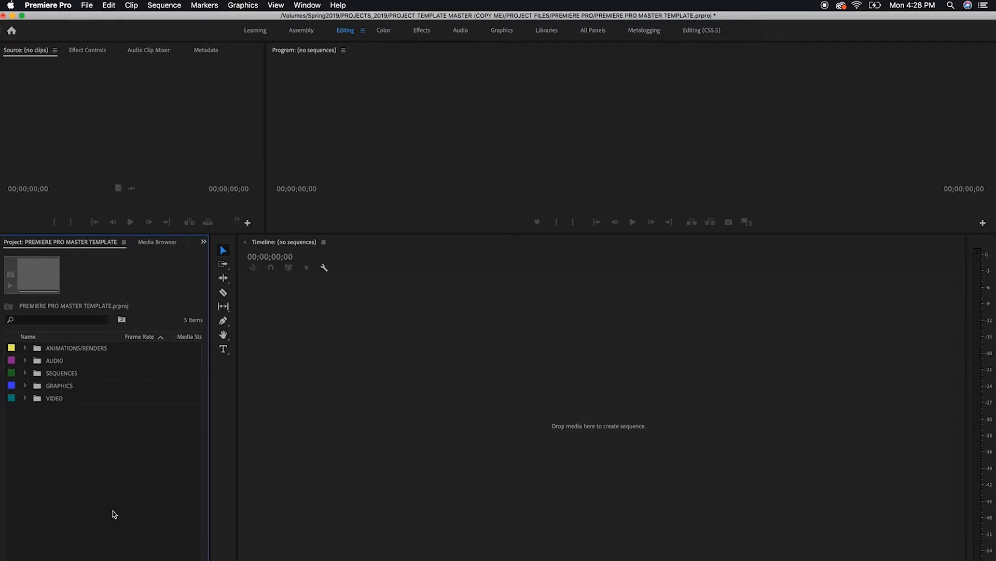
pyautogui.click(25, 361)
pyautogui.click(25, 362)
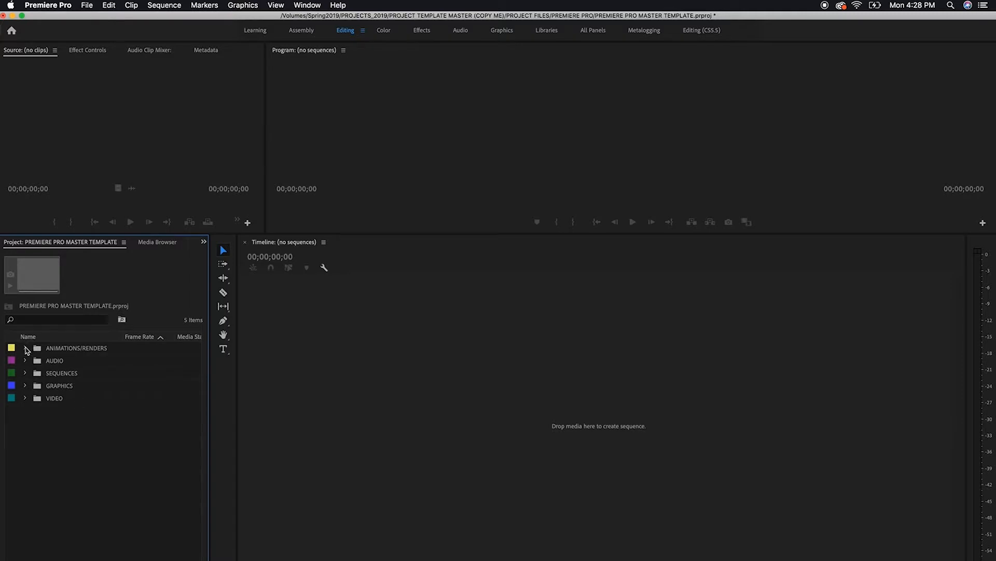
pyautogui.click(25, 386)
pyautogui.click(25, 385)
pyautogui.click(24, 398)
pyautogui.click(25, 398)
# Save the master template project and make the Source and Program monitors taller
pyautogui.click(89, 7)
pyautogui.click(102, 113)
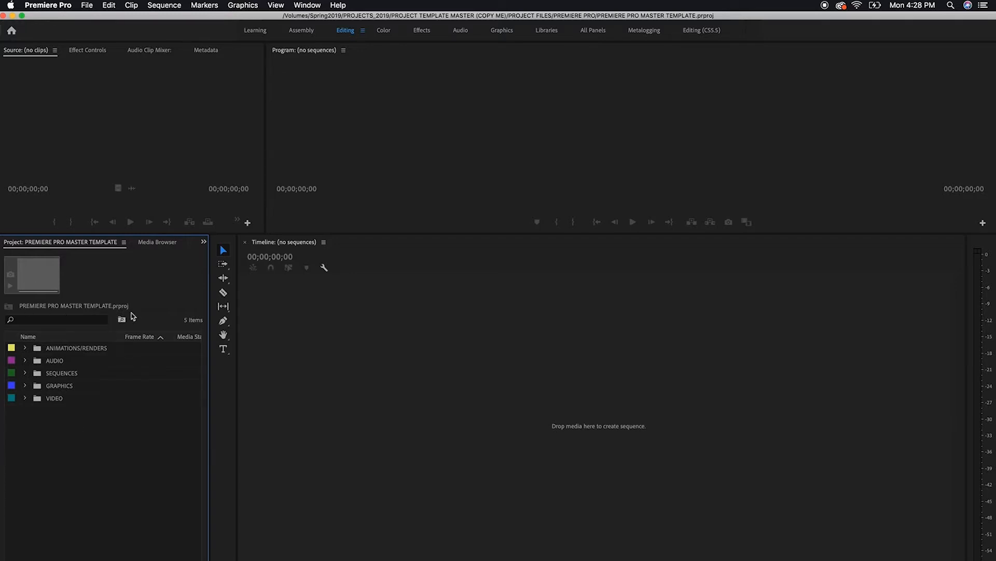
pyautogui.click(66, 373)
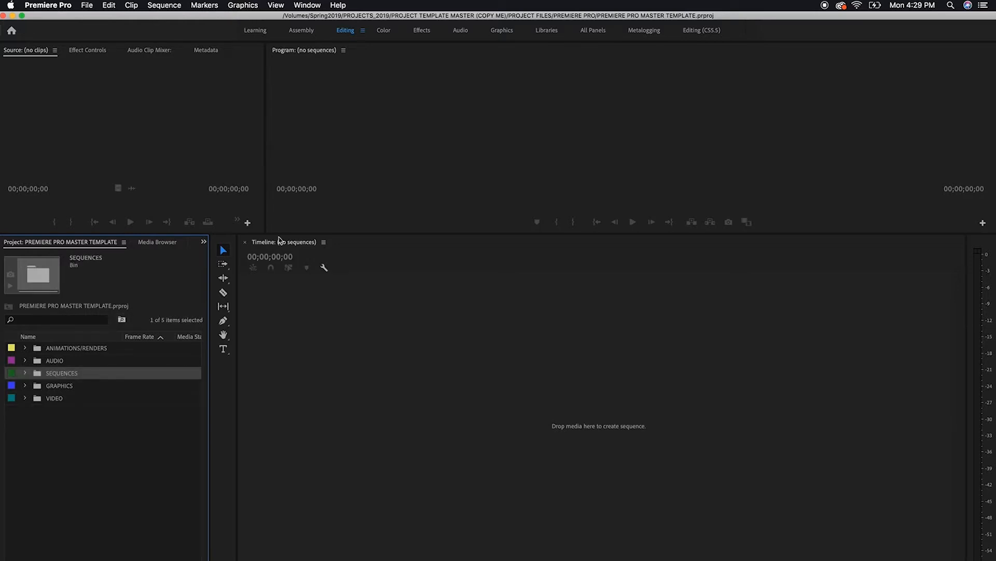
pyautogui.moveTo(166, 234); pyautogui.dragTo(227, 271)
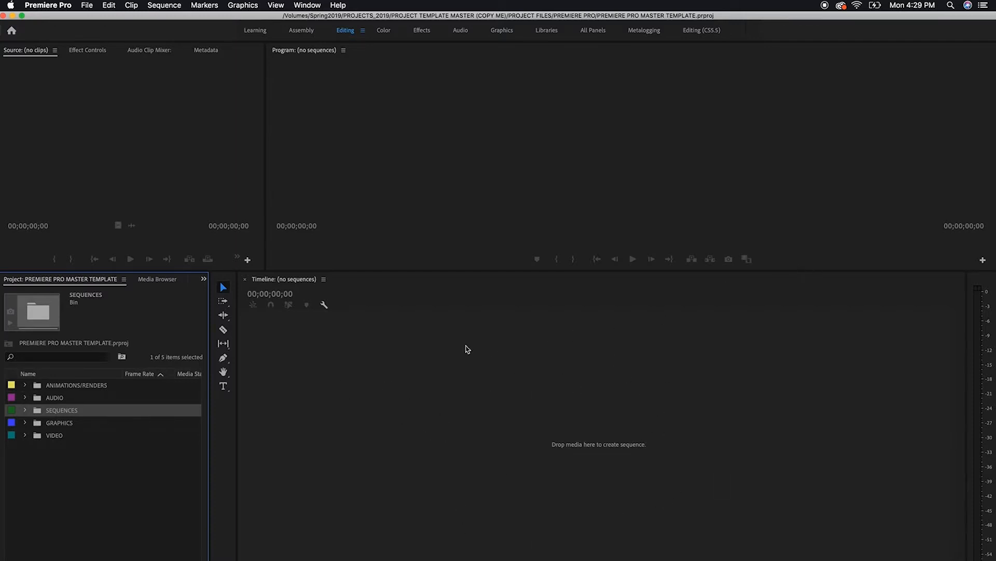
pyautogui.click(176, 458)
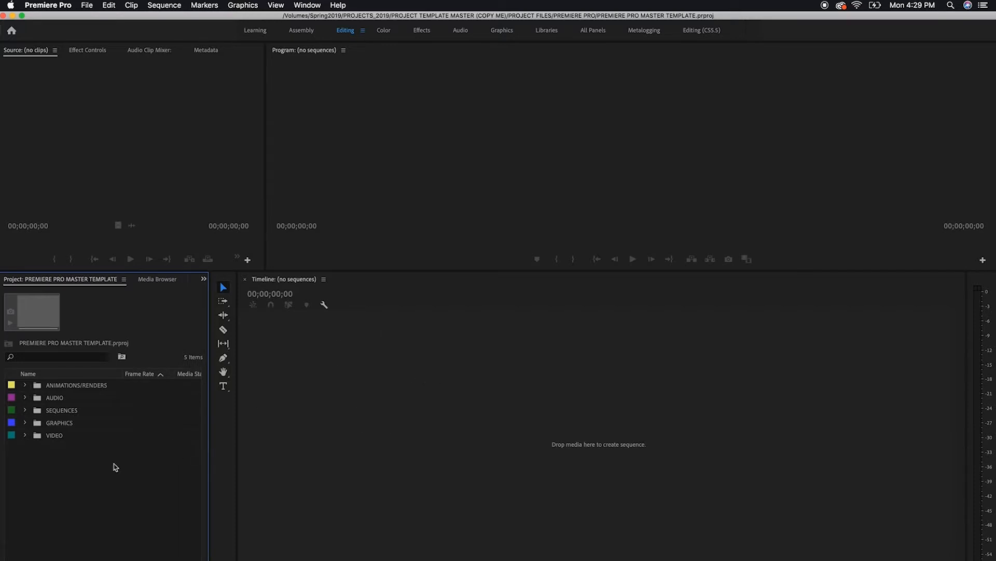
pyautogui.click(25, 435)
pyautogui.click(36, 460)
pyautogui.click(25, 435)
# Start a new sequence and compare the ARRI 1080p presets, settling on ARRI 1080p 29.97
pyautogui.click(86, 6)
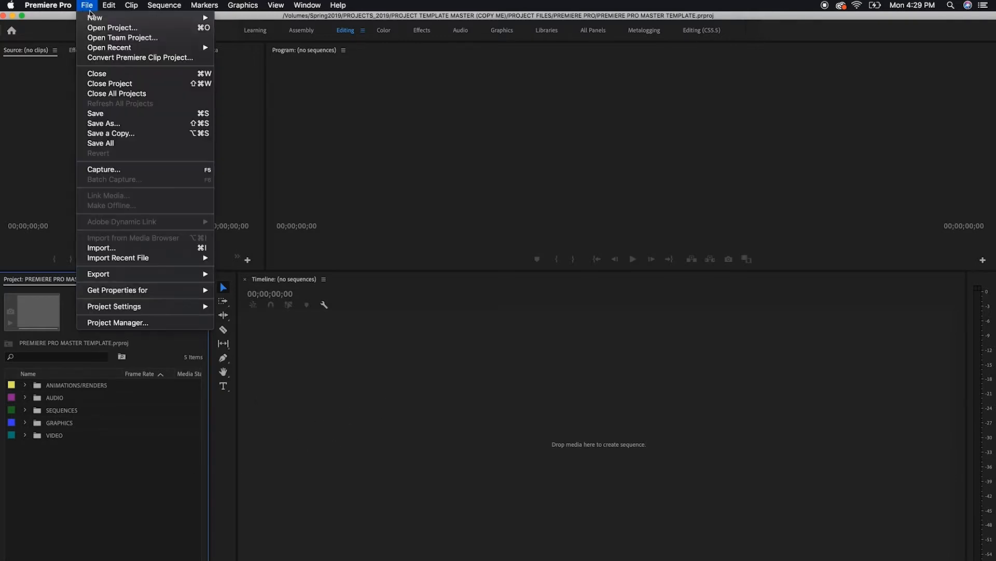
pyautogui.moveTo(96, 18)
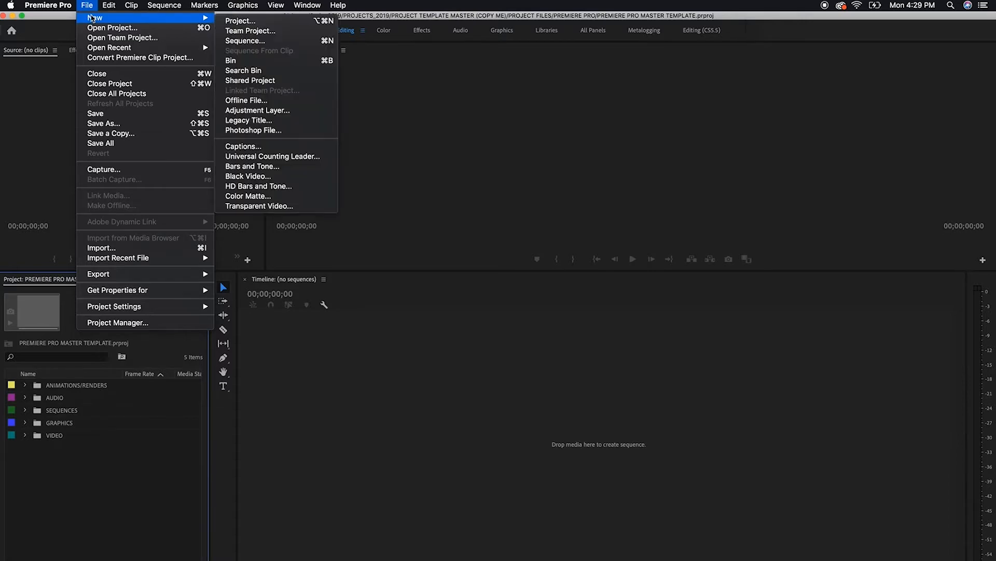
pyautogui.click(256, 41)
pyautogui.moveTo(521, 128)
pyautogui.mouseDown()
pyautogui.moveTo(544, 210)
pyautogui.moveTo(519, 143)
pyautogui.mouseUp()
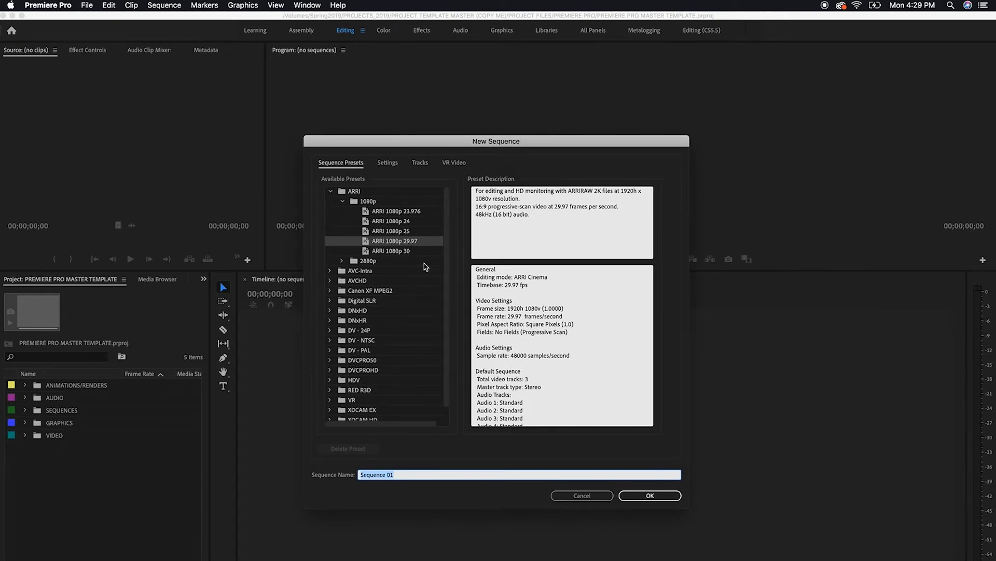
pyautogui.click(400, 243)
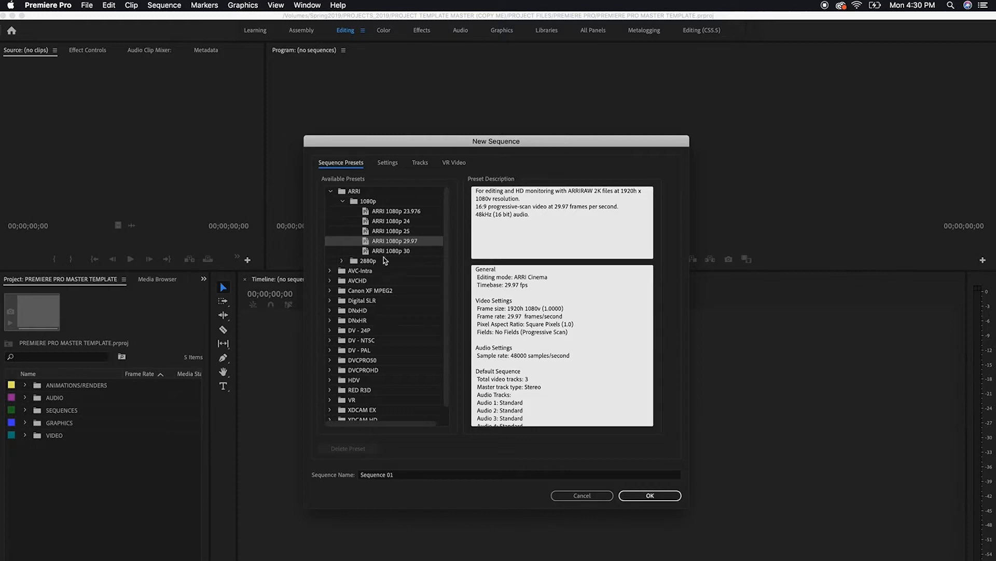
pyautogui.click(409, 223)
pyautogui.click(409, 211)
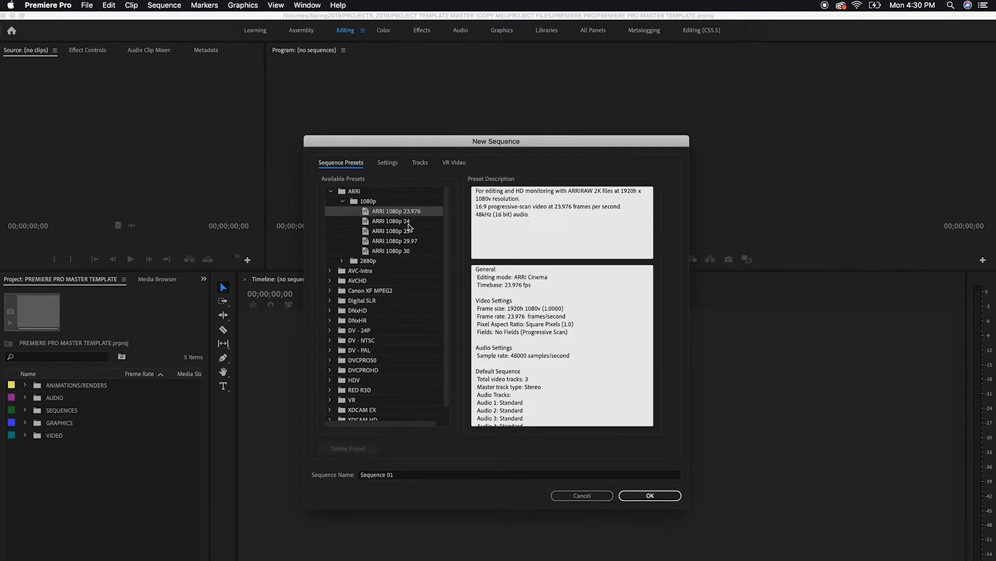
pyautogui.click(410, 232)
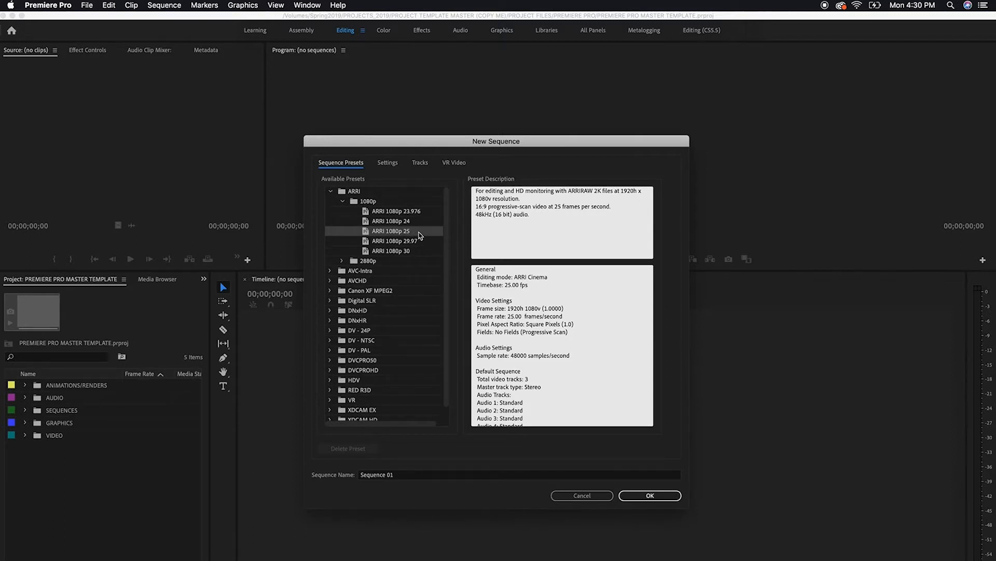
pyautogui.click(412, 242)
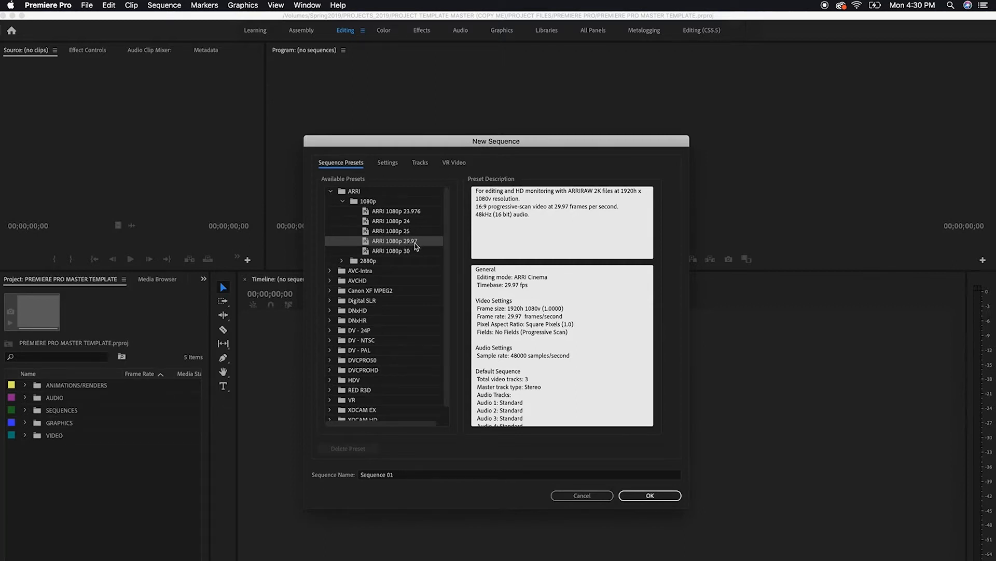
pyautogui.click(405, 254)
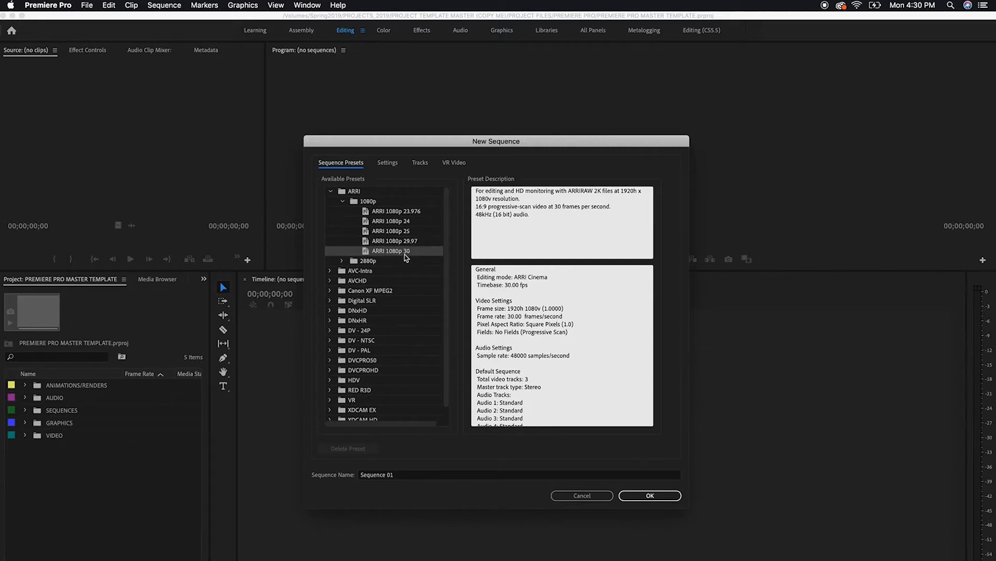
pyautogui.click(405, 244)
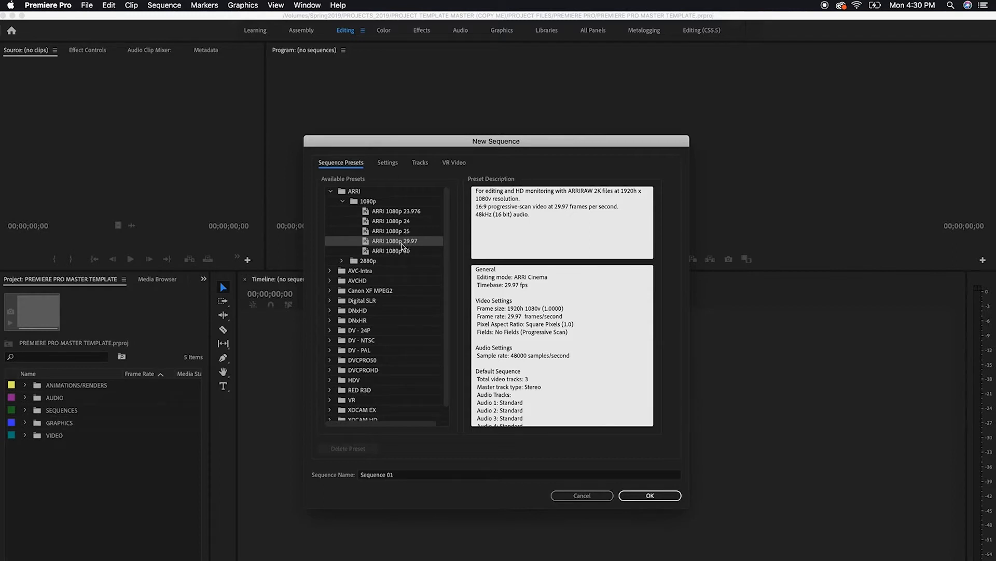
# Name the new sequence MASTER SEQUENCE and create it
pyautogui.click(408, 475)
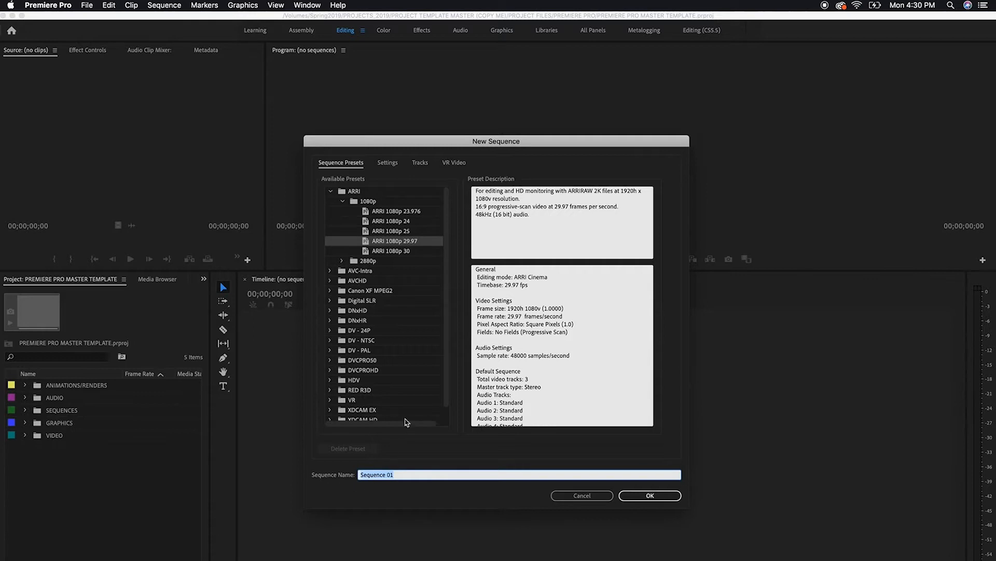
pyautogui.write('MASTER SEQUENCE')
pyautogui.click(651, 496)
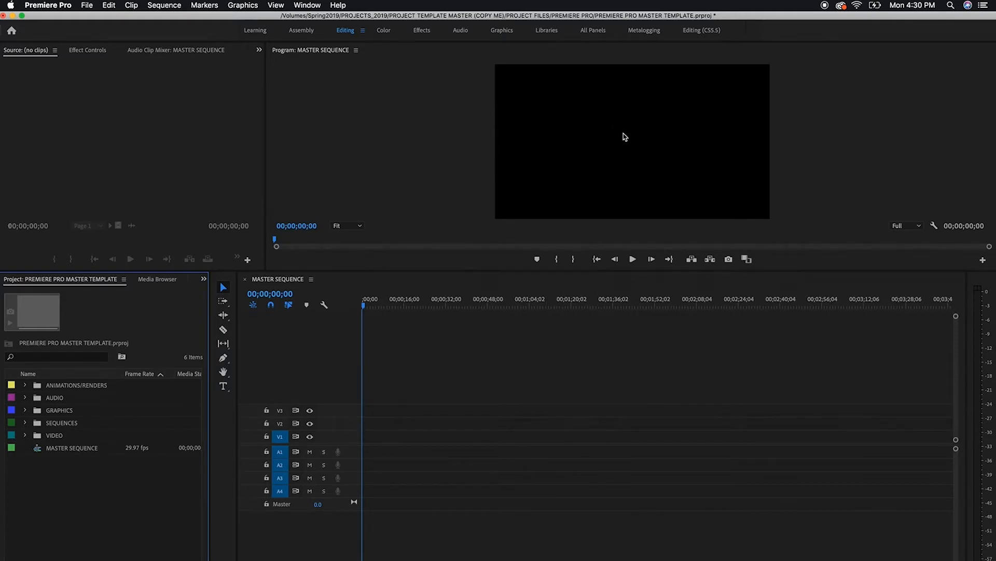
# Move MASTER SEQUENCE into the SEQUENCES bin, check the bin's contents and collapse it again
pyautogui.click(375, 303)
pyautogui.moveTo(376, 304); pyautogui.dragTo(318, 292)
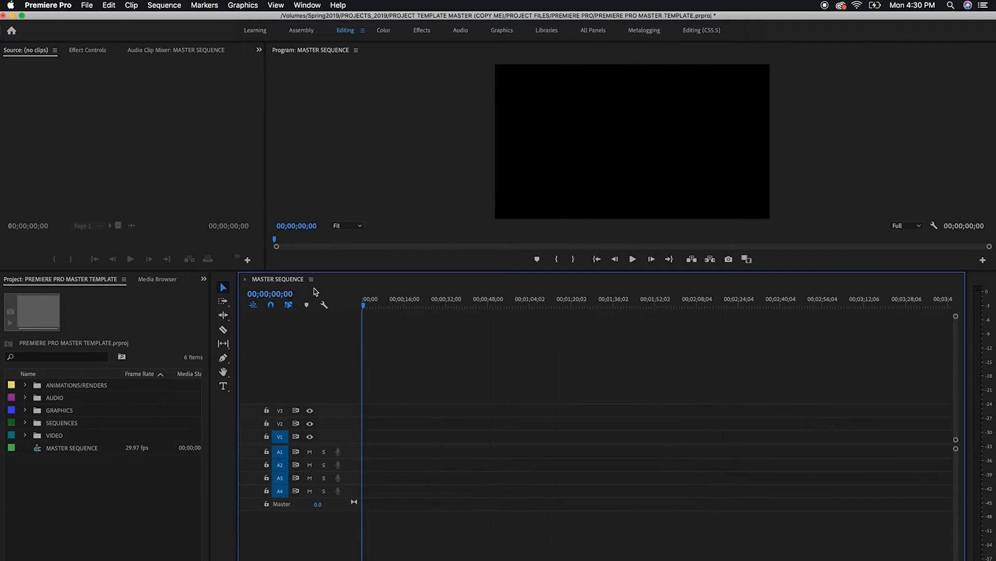
pyautogui.click(61, 495)
pyautogui.click(80, 449)
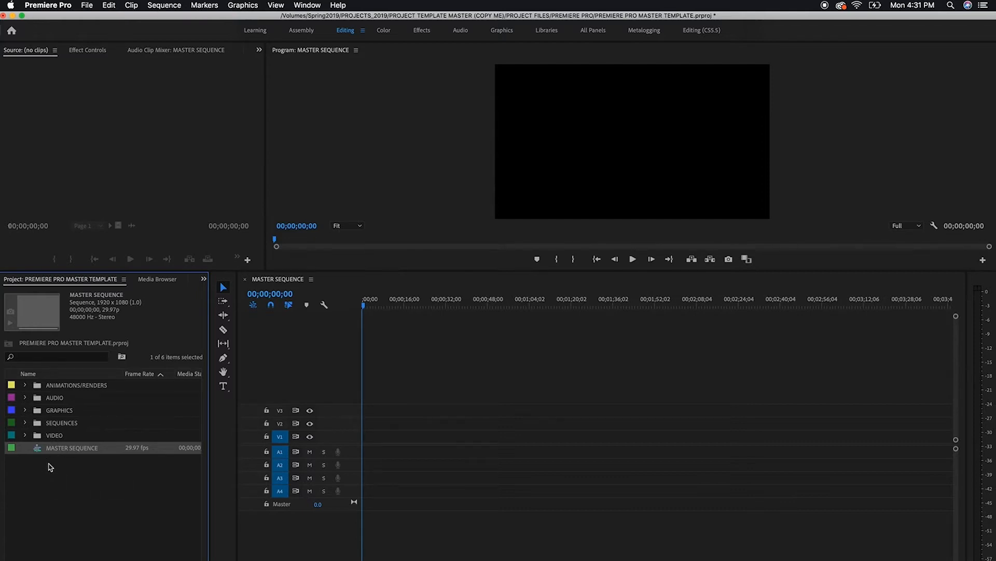
pyautogui.moveTo(60, 452); pyautogui.dragTo(59, 427)
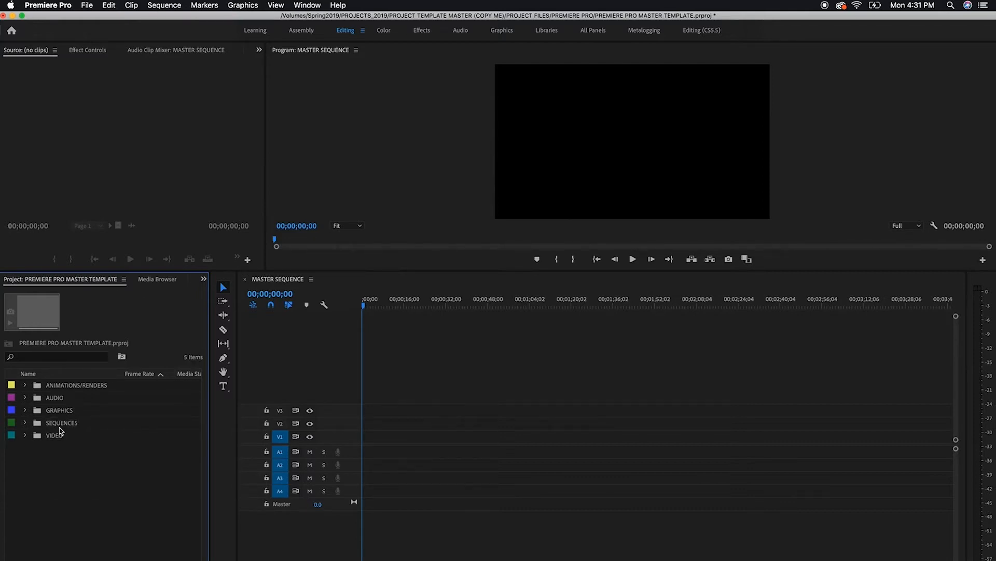
pyautogui.click(25, 422)
pyautogui.click(25, 423)
# Save the master template project and quit Premiere Pro
pyautogui.click(86, 5)
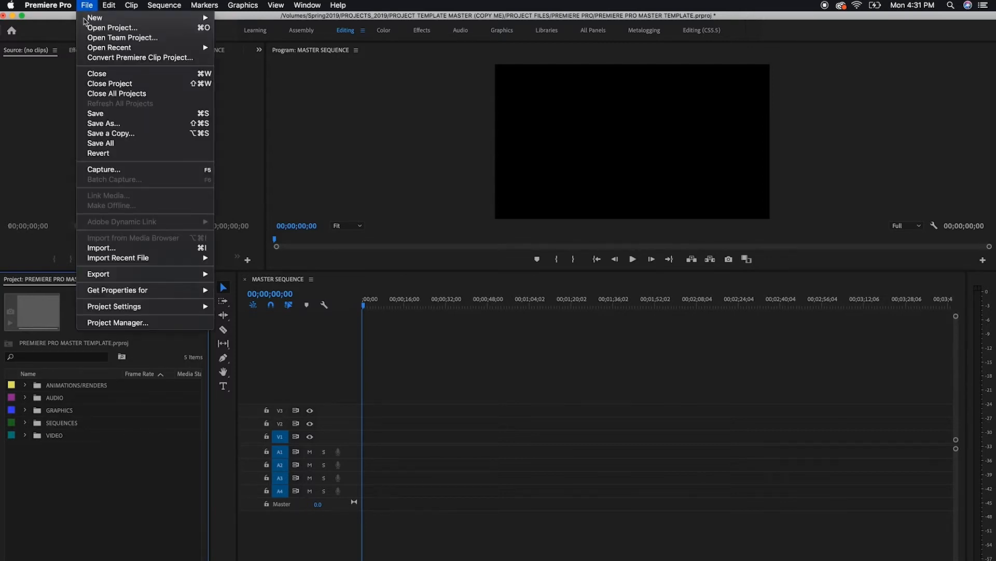
pyautogui.click(96, 113)
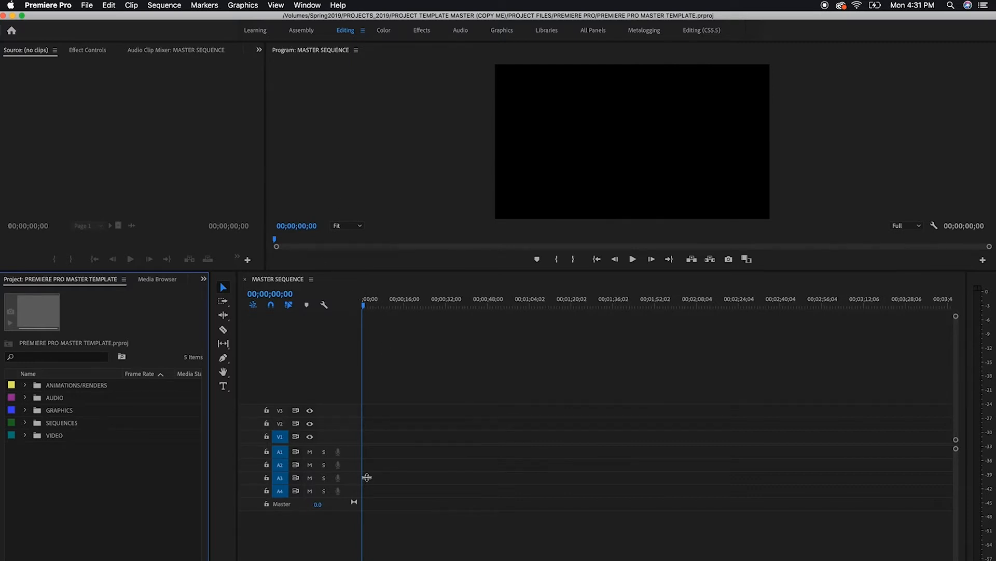
pyautogui.click(51, 4)
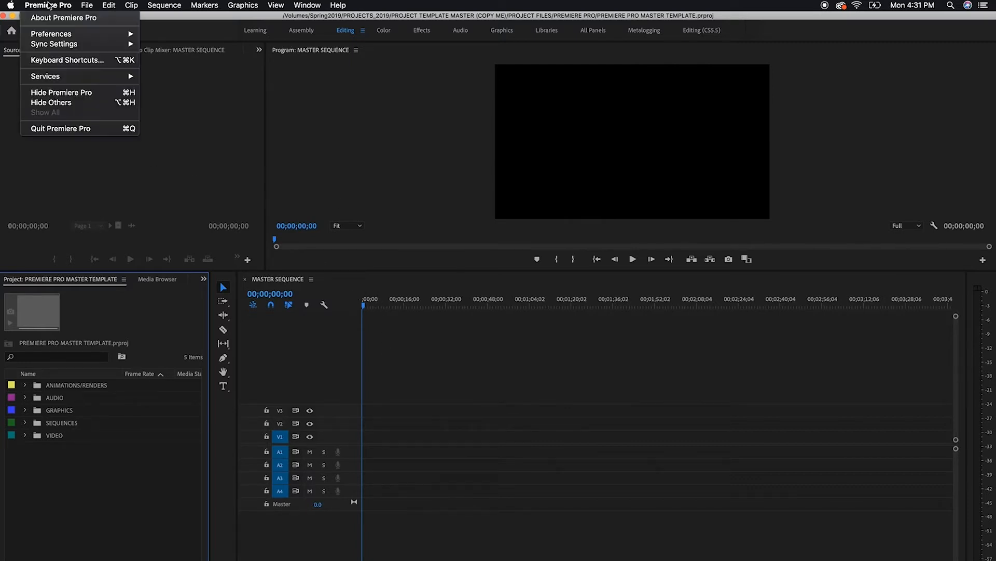
pyautogui.click(64, 134)
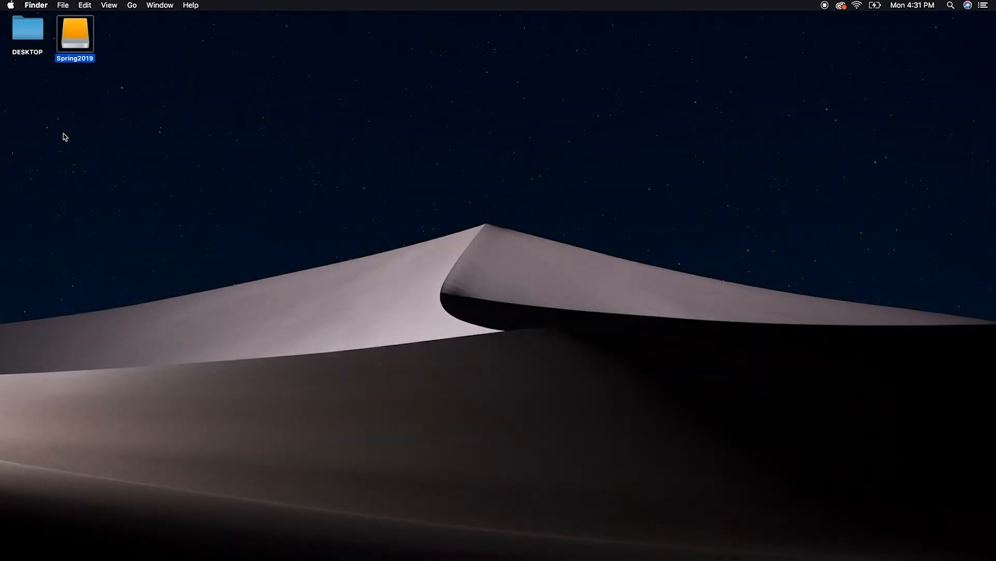
# In Finder, locate PREMIERE PRO MASTER TEMPLATE.prproj on the Spring2019 drive, inside the template's PREMIERE PRO folder, and center the window
pyautogui.doubleClick(73, 23)
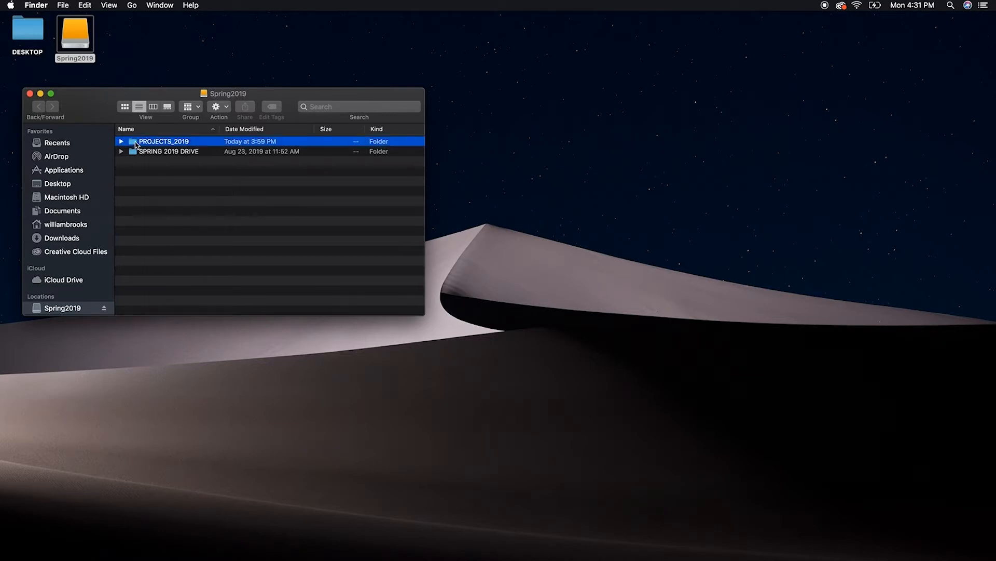
pyautogui.doubleClick(136, 142)
pyautogui.doubleClick(136, 143)
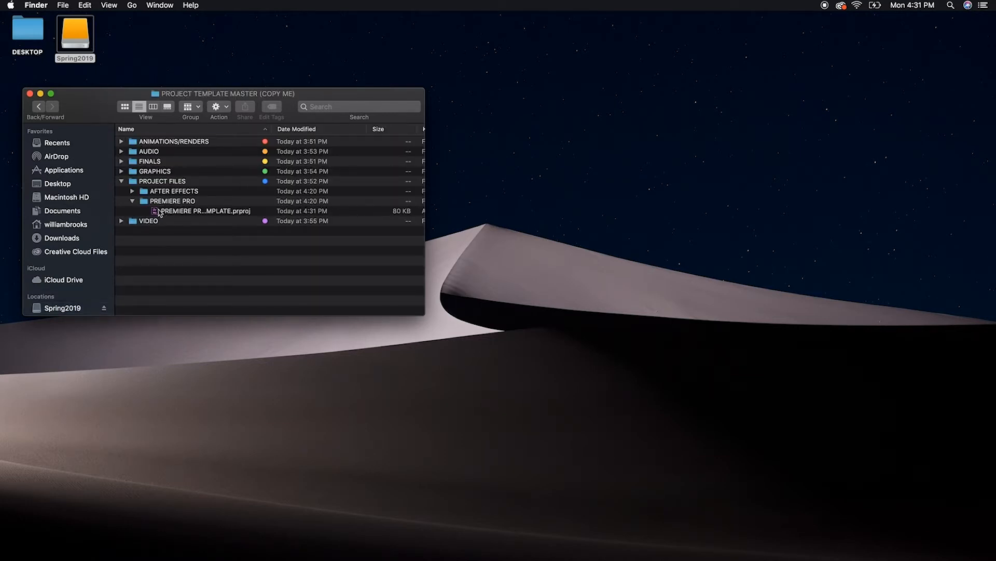
pyautogui.click(133, 201)
pyautogui.doubleClick(132, 182)
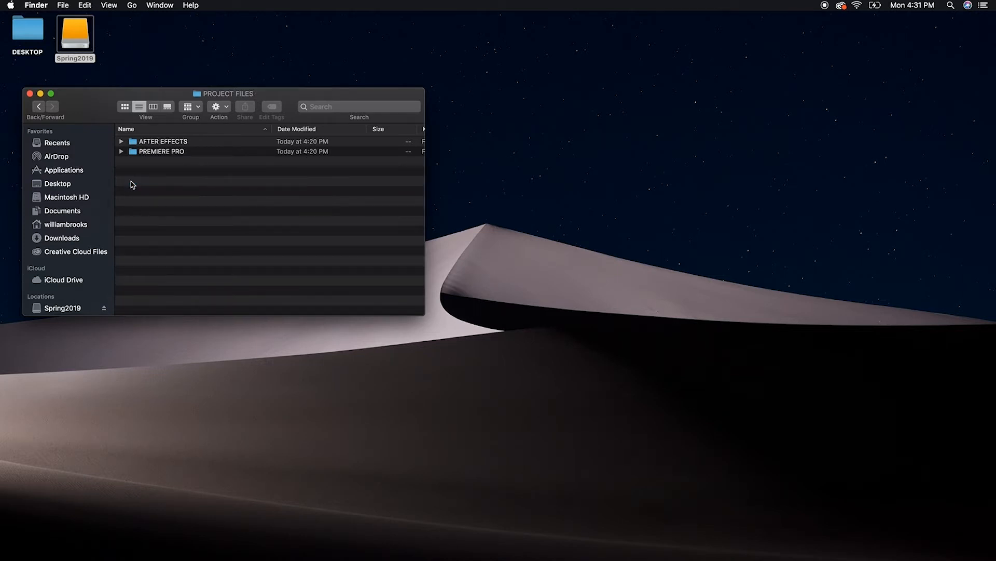
pyautogui.doubleClick(137, 152)
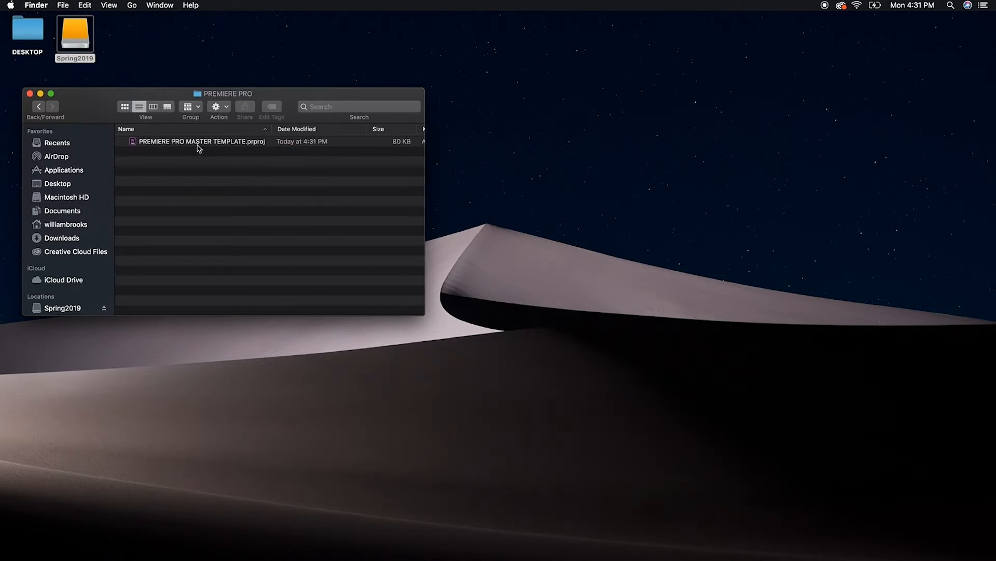
pyautogui.click(199, 148)
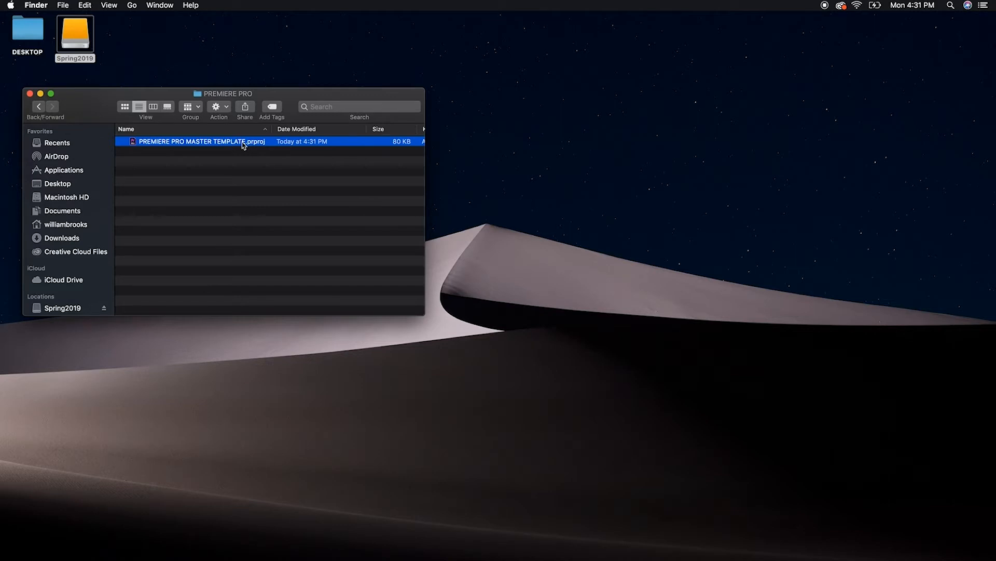
pyautogui.moveTo(311, 98); pyautogui.dragTo(579, 194)
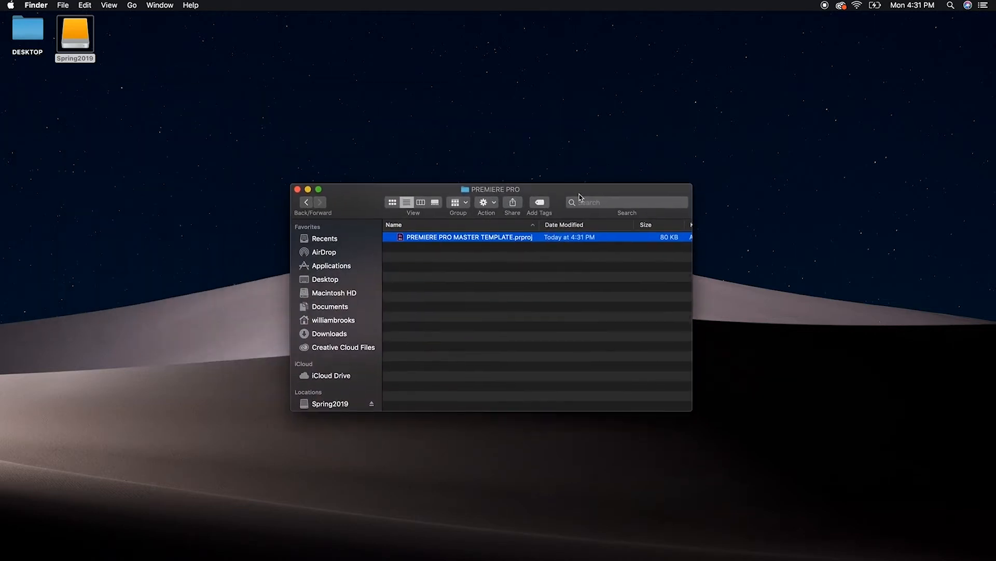
# Return to the PROJECTS_2019 folder and create a new folder in it named 200 HR YTT FALL 2019
pyautogui.click(306, 203)
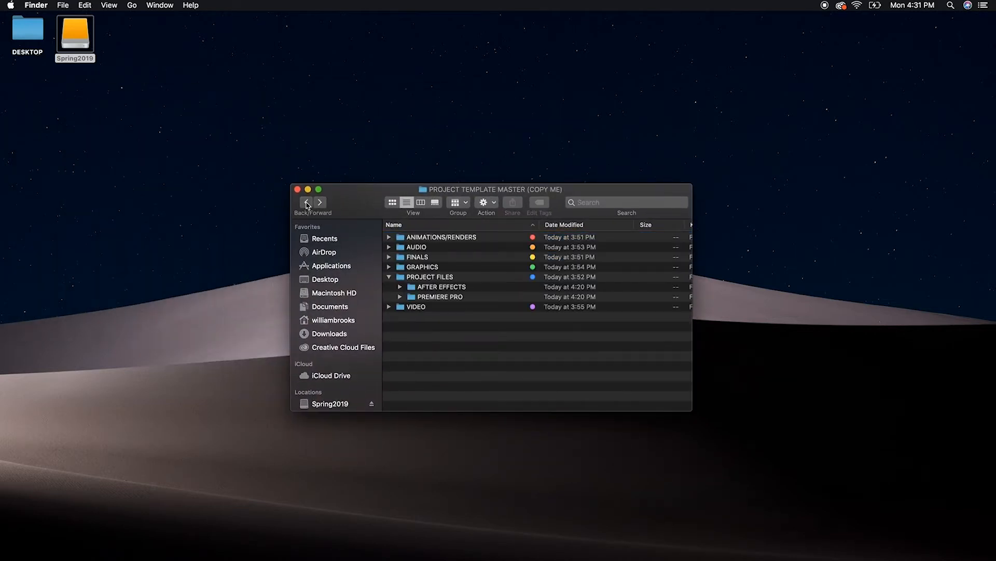
pyautogui.click(389, 277)
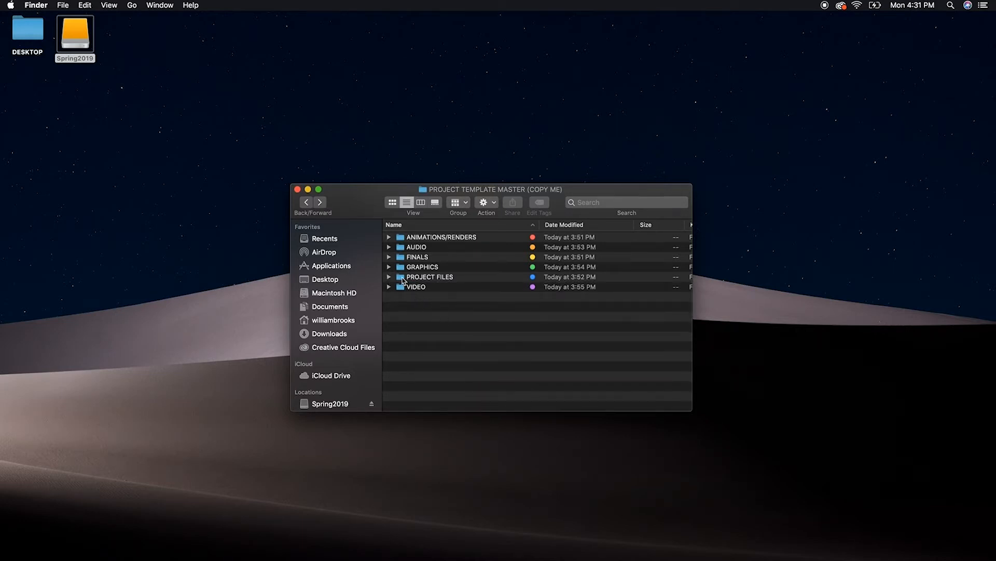
pyautogui.click(307, 204)
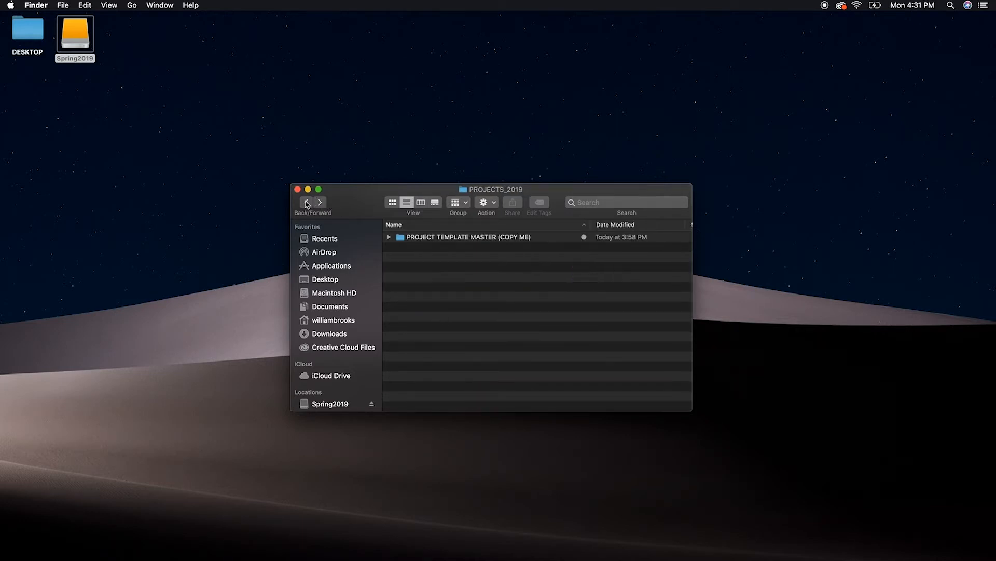
pyautogui.rightClick(440, 315)
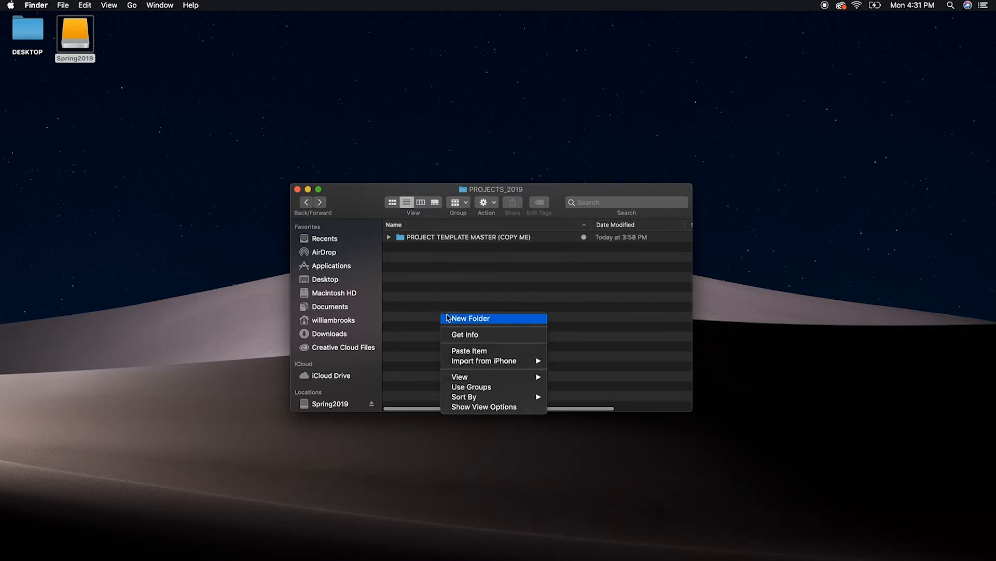
pyautogui.click(461, 319)
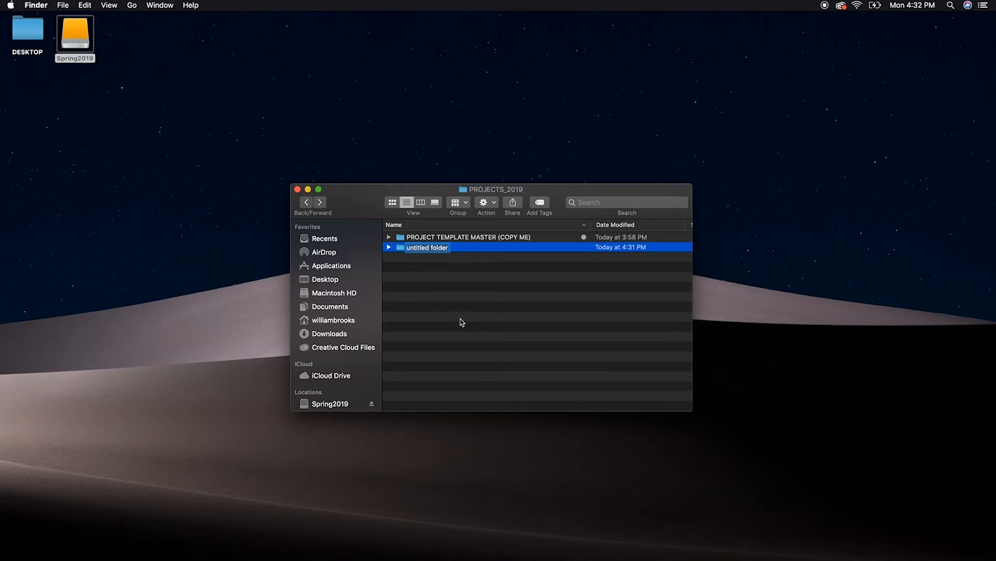
pyautogui.write('200 HR YTT FALL 2019')
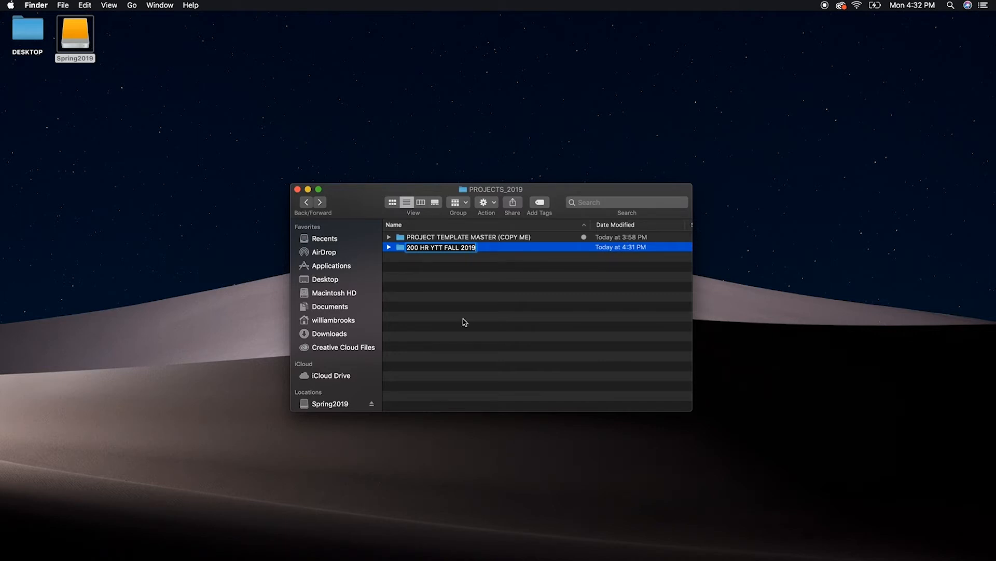
pyautogui.press('Return')
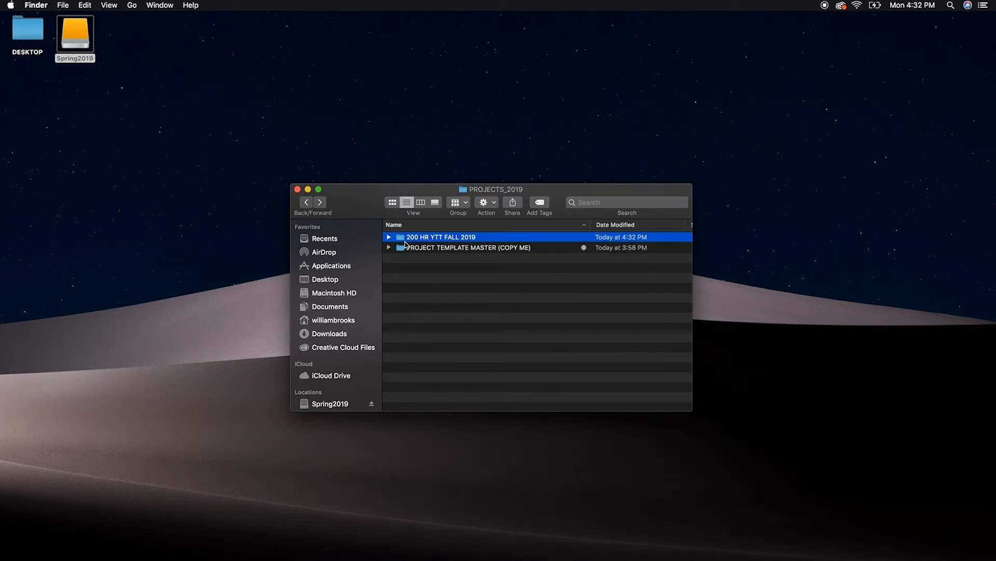
# Copy all six folders from PROJECT TEMPLATE MASTER (COPY ME) into 200 HR YTT FALL 2019 and return to PROJECTS_2019
pyautogui.doubleClick(422, 248)
pyautogui.press('Down')
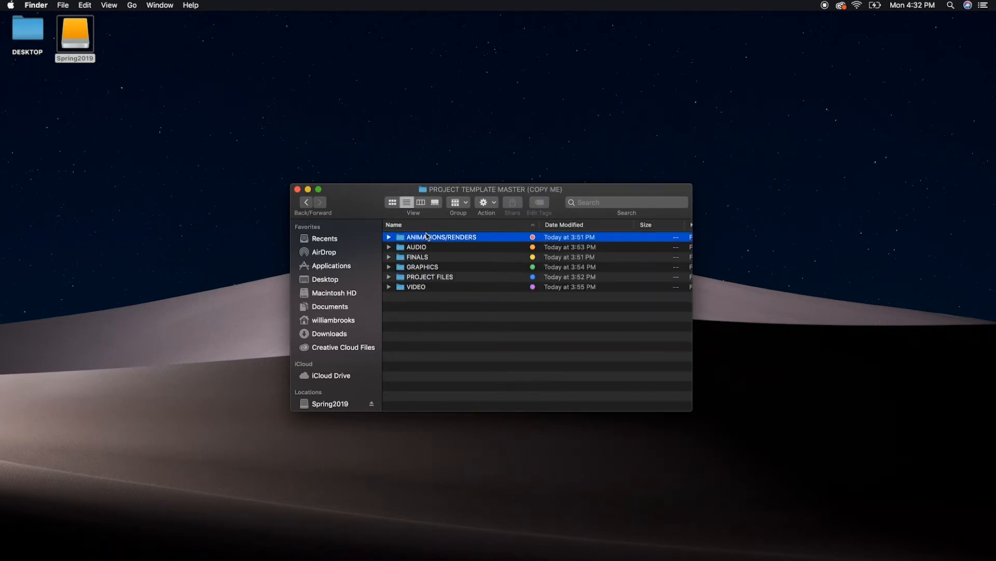
pyautogui.keyDown('shift'); pyautogui.click(418, 289); pyautogui.keyUp('shift')
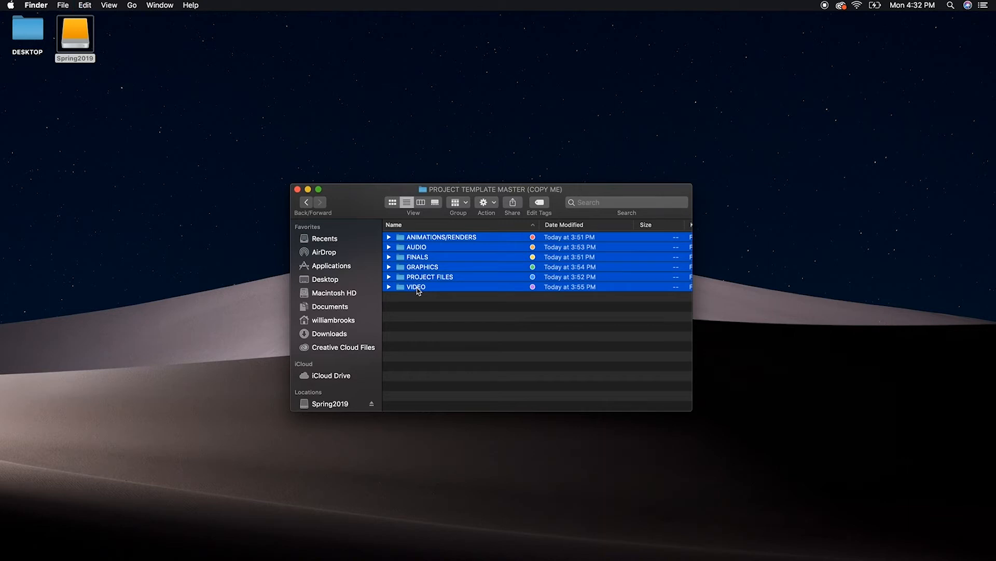
pyautogui.click(307, 202)
pyautogui.doubleClick(432, 241)
pyautogui.press('super+v')
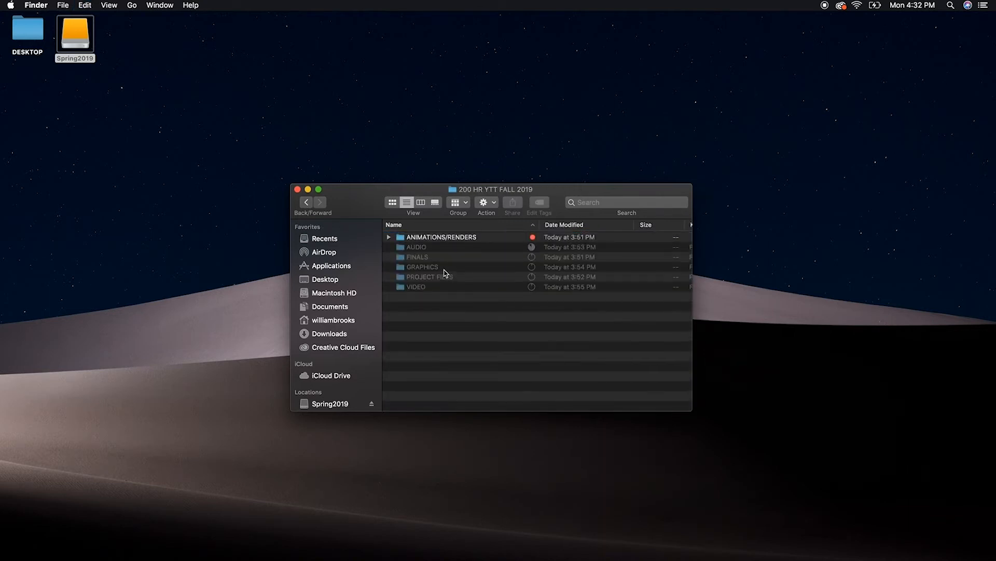
pyautogui.click(306, 202)
pyautogui.click(445, 238)
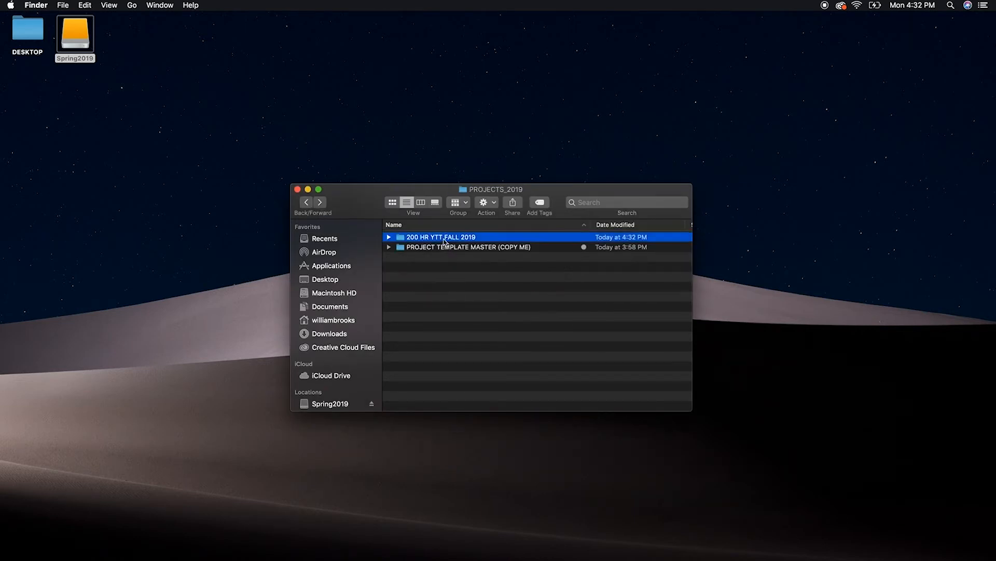
# Move the 200 HR YTT FALL 2019 folder to the Trash and duplicate PROJECT TEMPLATE MASTER (COPY ME) in PROJECTS_2019
pyautogui.rightClick(445, 239)
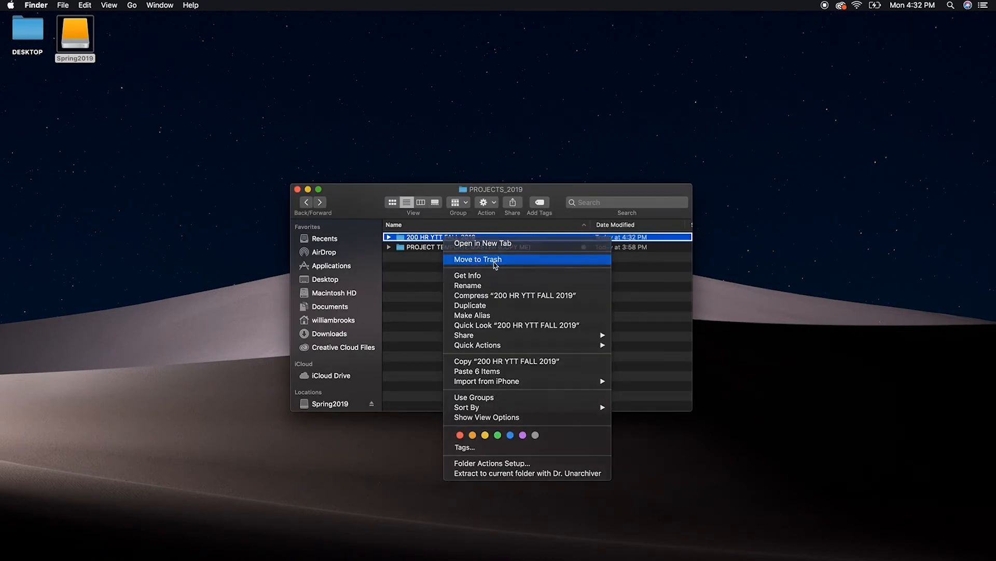
pyautogui.click(496, 260)
pyautogui.click(451, 238)
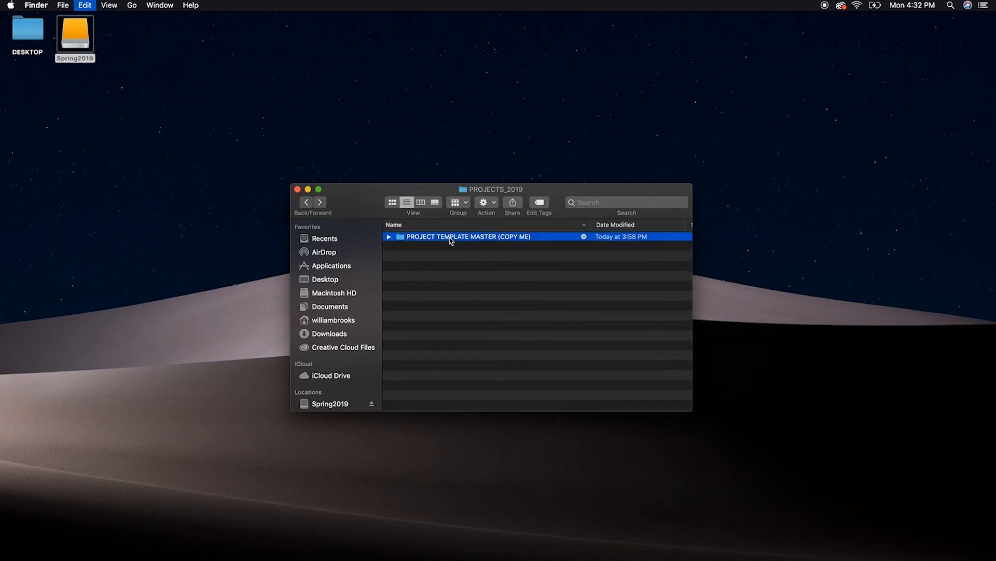
pyautogui.click(463, 285)
pyautogui.press('super+v')
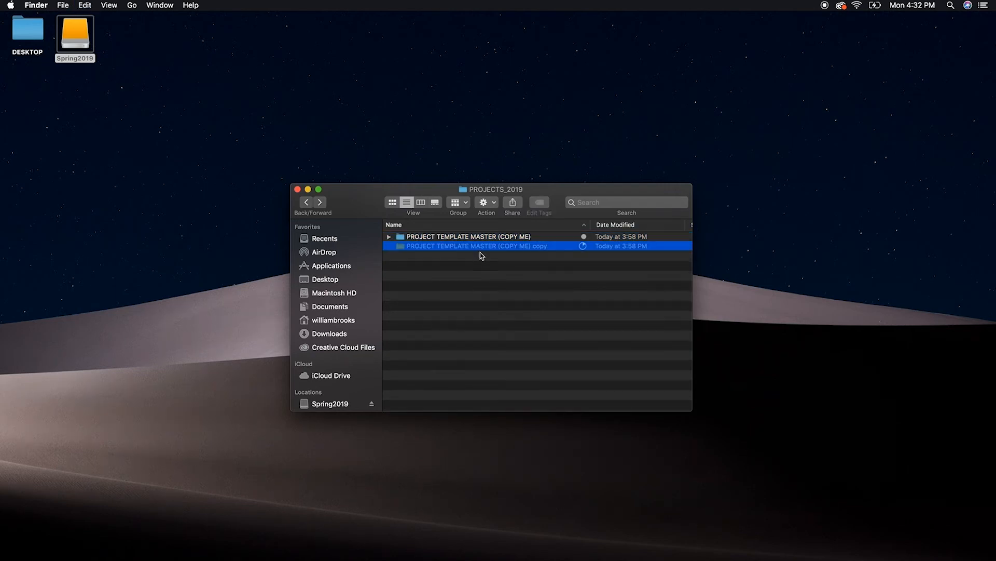
# Rename the copied template folder to 200 HR YTT FALL 2019
pyautogui.press('Return')
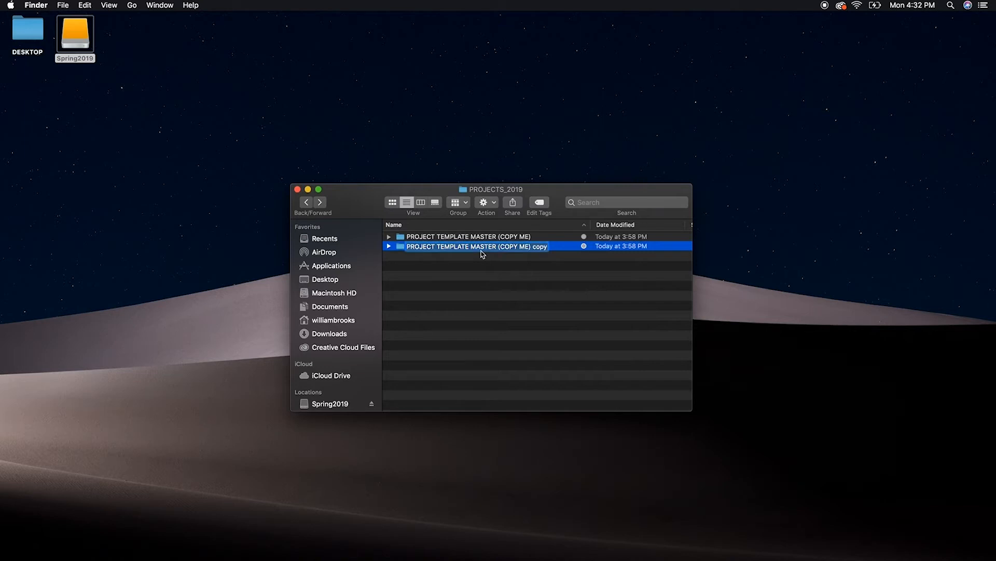
pyautogui.write('200')
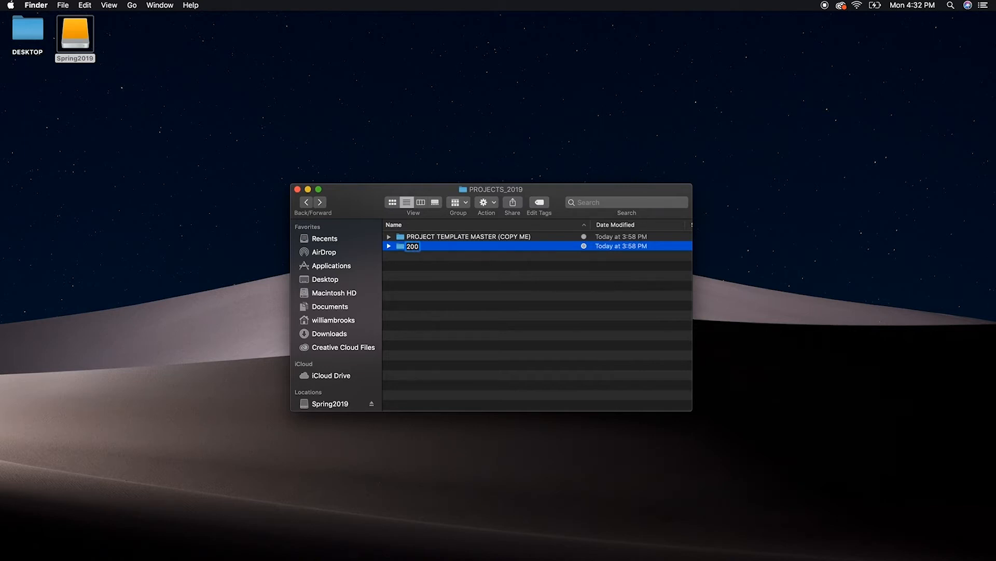
pyautogui.write(' HR YTT FALL 2019')
pyautogui.press('Return')
# Launch Premiere Pro from the template project file inside 200 HR YTT FALL 2019 and open the recent project PREMIERE PRO MASTER TEMPLATE
pyautogui.press('super+Down')
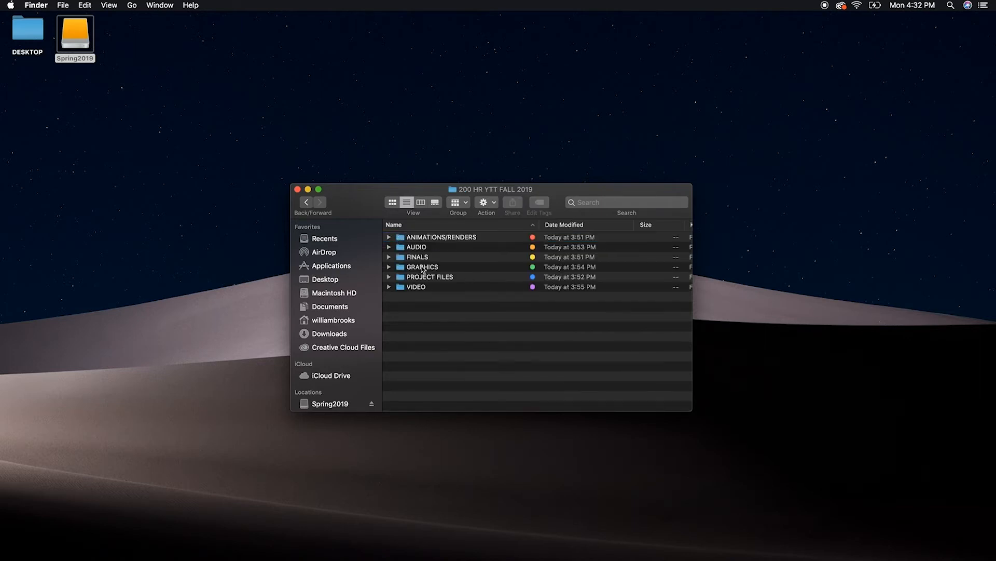
pyautogui.click(388, 276)
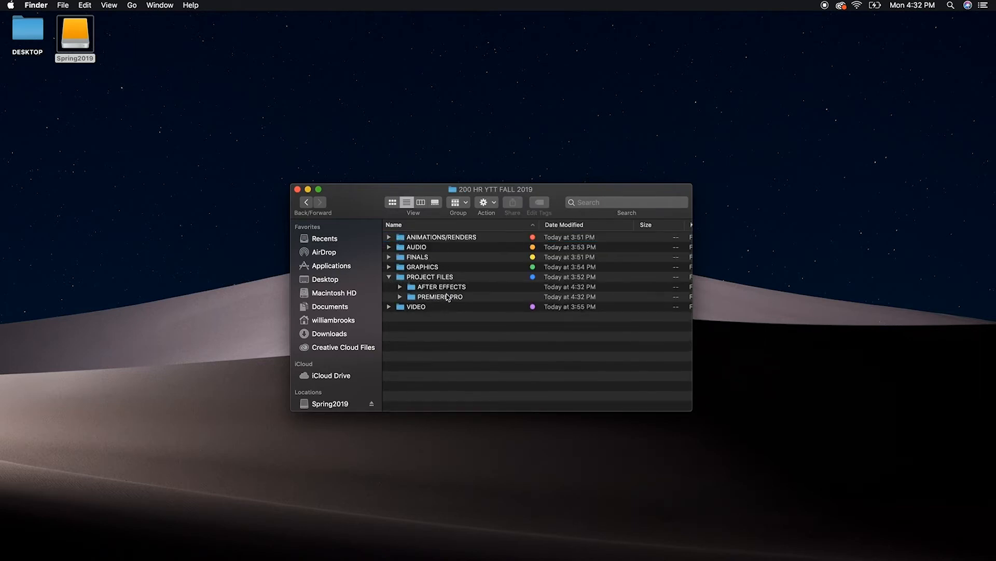
pyautogui.click(400, 297)
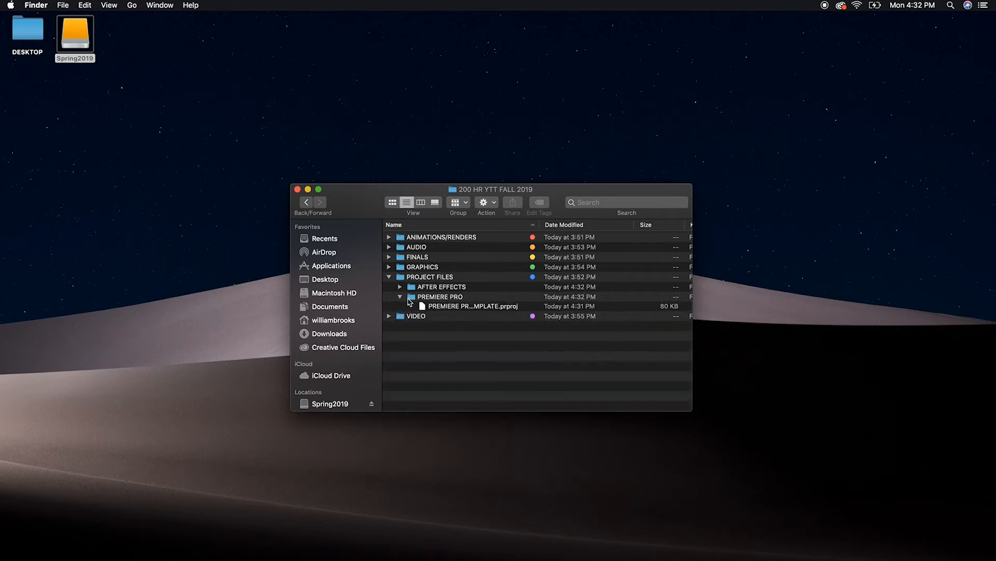
pyautogui.click(451, 307)
pyautogui.rightClick(451, 307)
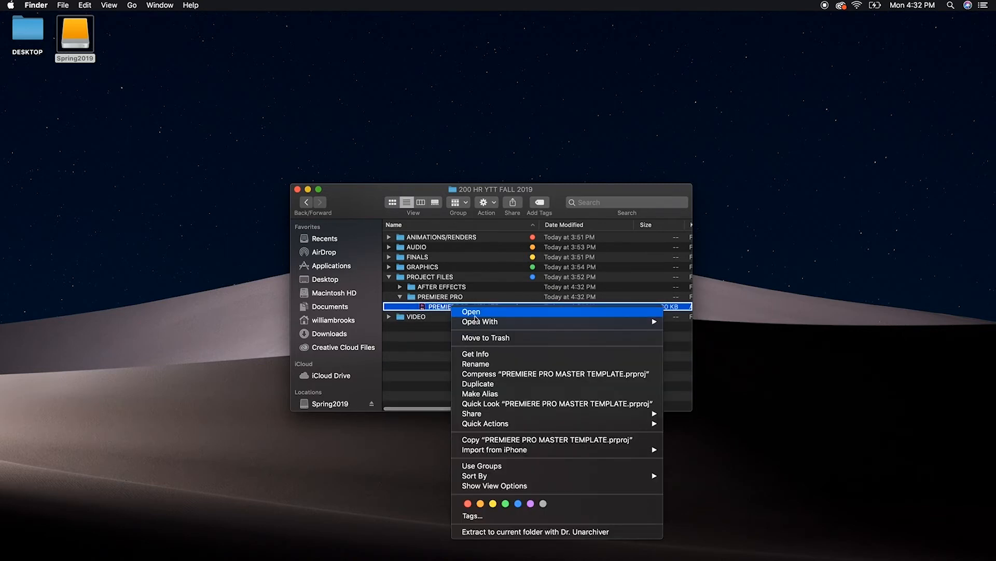
pyautogui.click(478, 312)
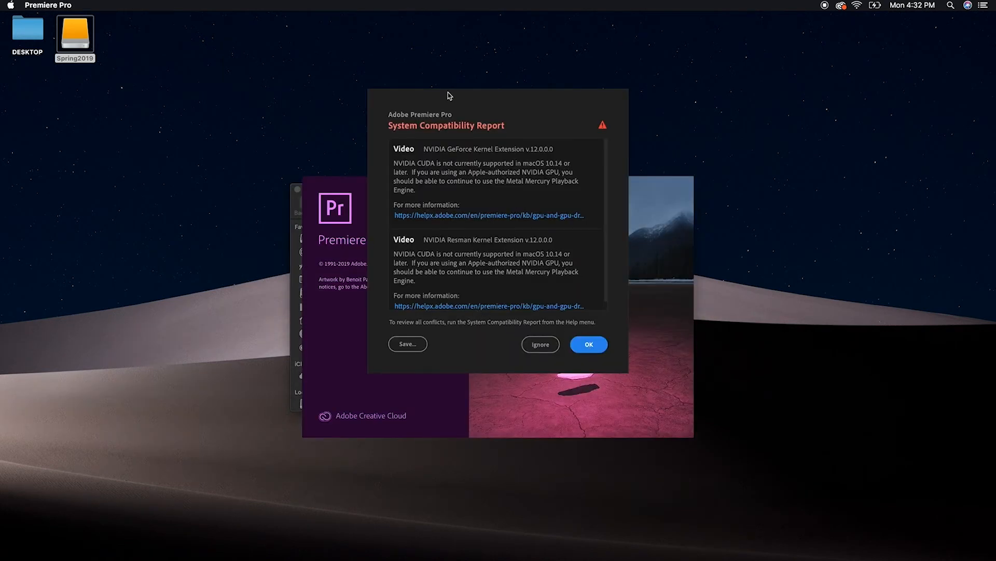
pyautogui.click(598, 352)
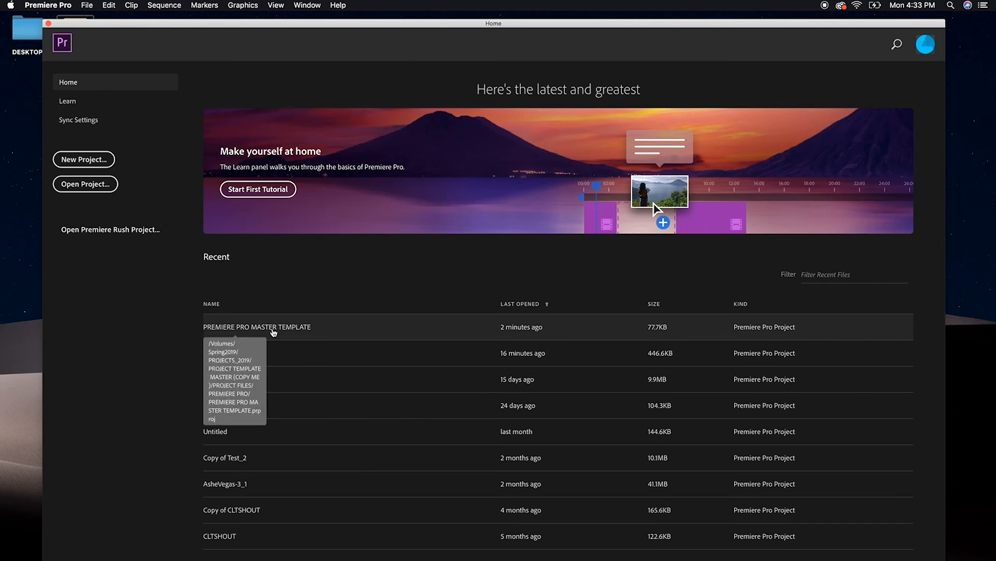
pyautogui.click(273, 329)
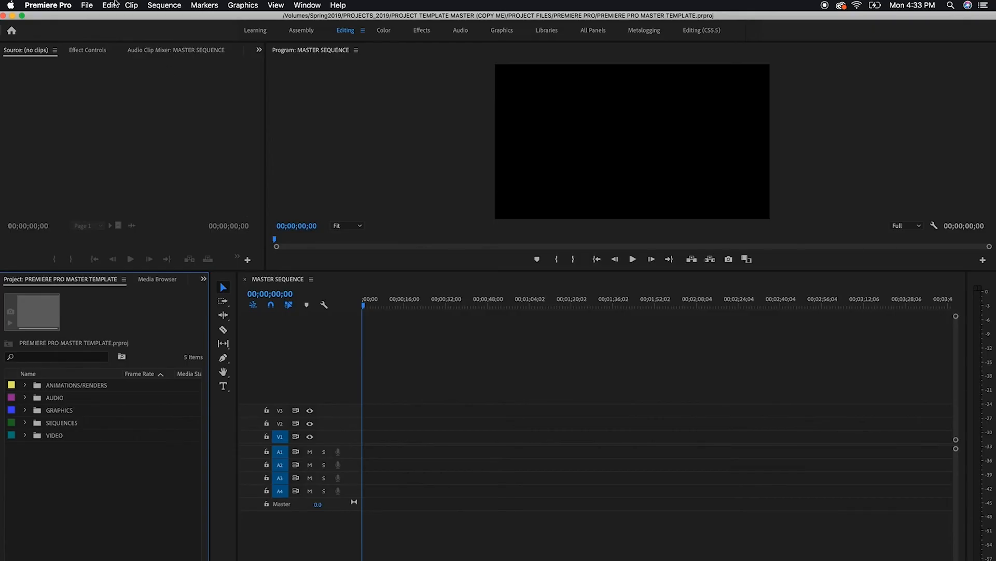
# Save the project as 200HR YTT FALL 2019 in the PREMIERE PRO folder within the PROJECT FILES of 200 HR YTT FALL 2019
pyautogui.click(87, 6)
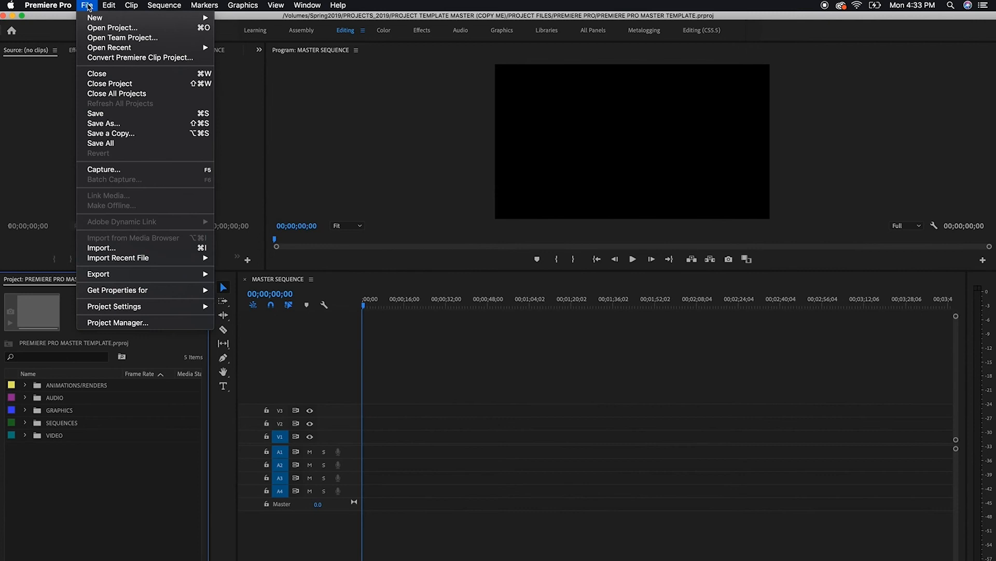
pyautogui.click(107, 124)
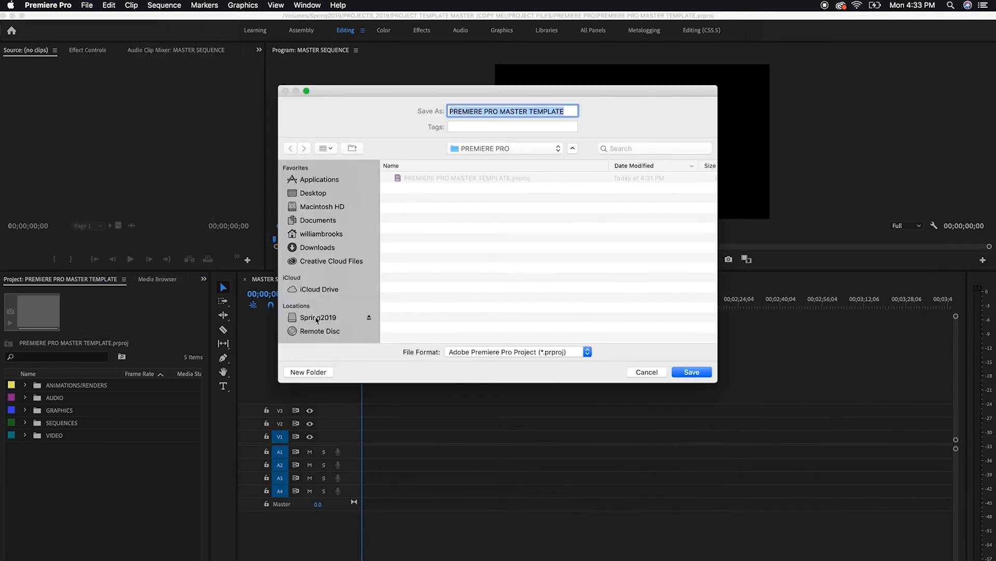
pyautogui.click(317, 318)
pyautogui.doubleClick(417, 181)
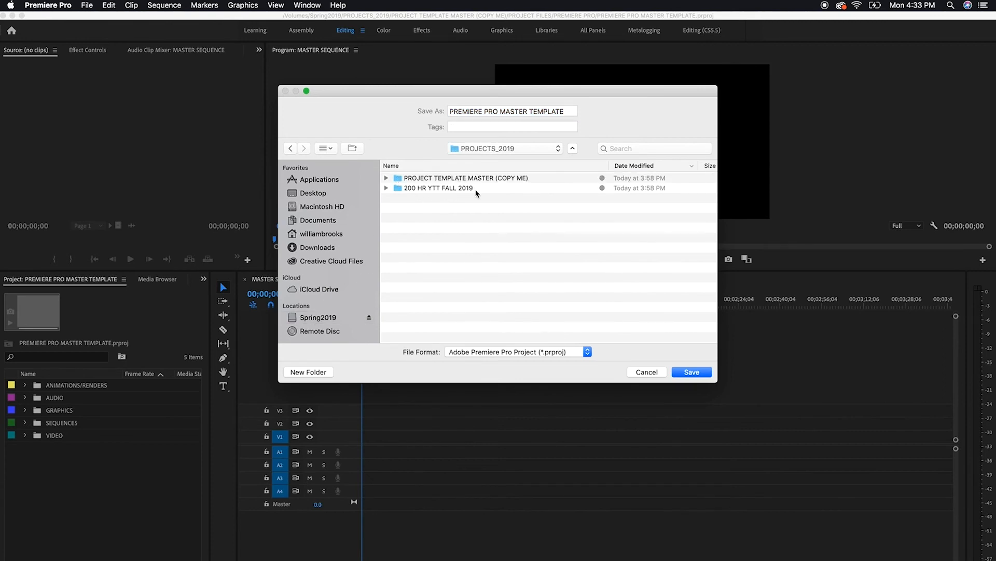
pyautogui.doubleClick(425, 189)
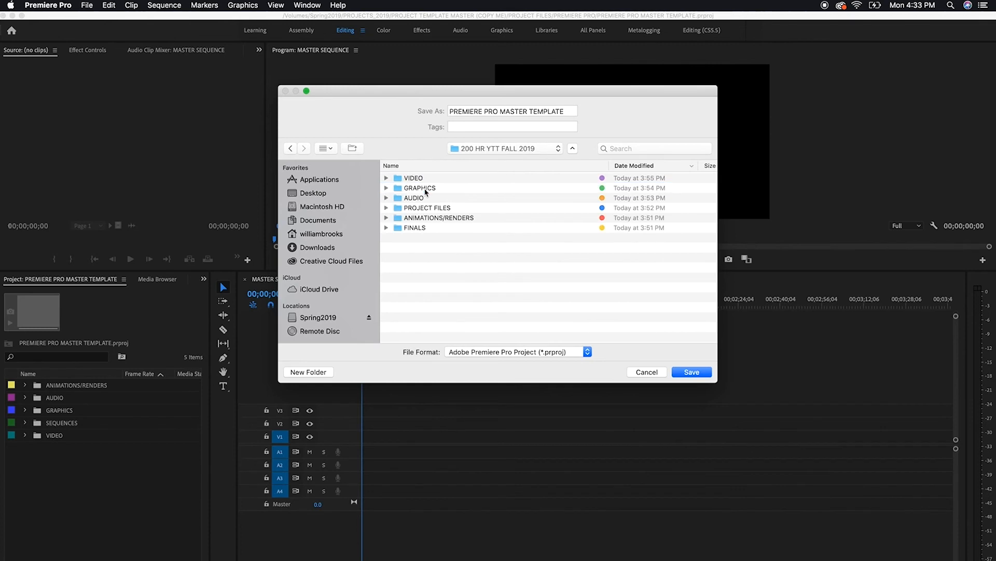
pyautogui.doubleClick(421, 209)
pyautogui.doubleClick(432, 179)
pyautogui.click(555, 111)
pyautogui.moveTo(565, 110); pyautogui.dragTo(449, 111)
pyautogui.write('200HR YTT FALL 2019')
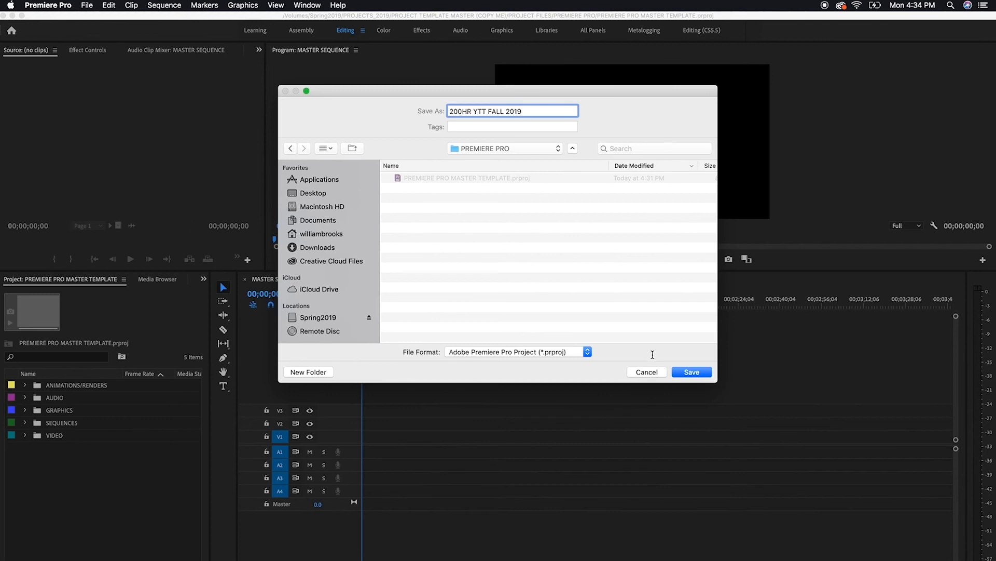
pyautogui.click(692, 372)
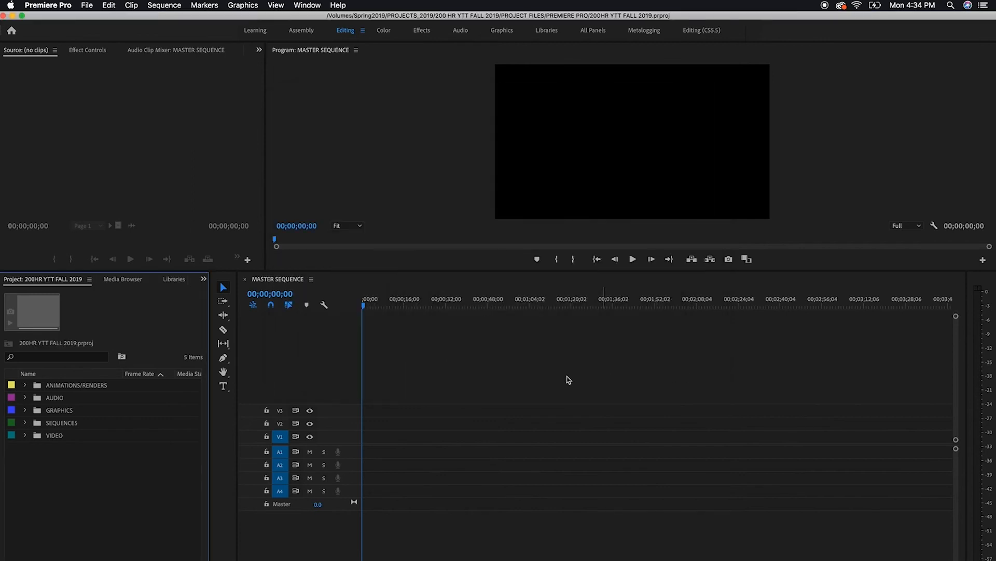
pyautogui.click(538, 376)
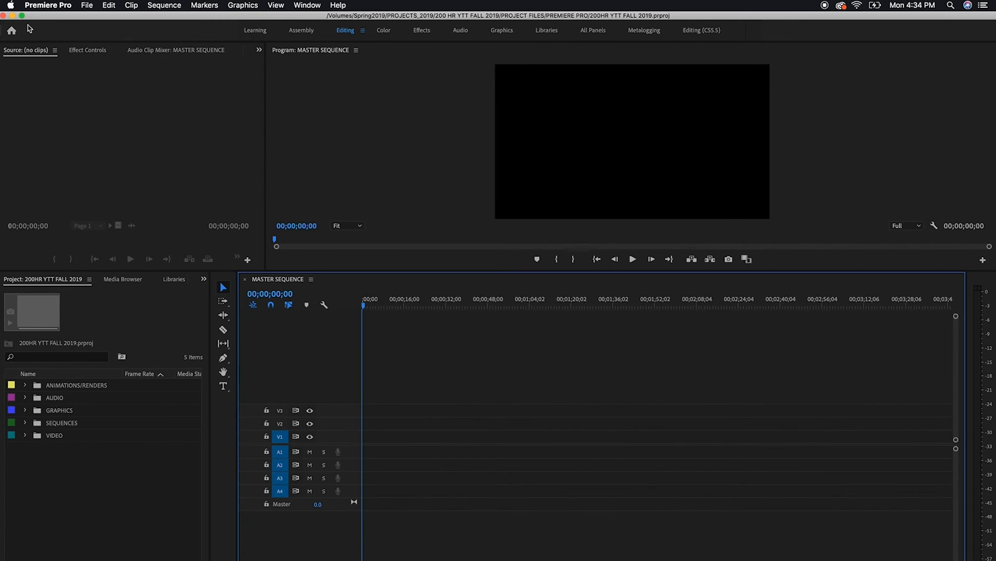
# Switch to Finder and open the PREMIERE PRO folder inside 200 HR YTT FALL 2019 on the Spring2019 drive
pyautogui.click(12, 15)
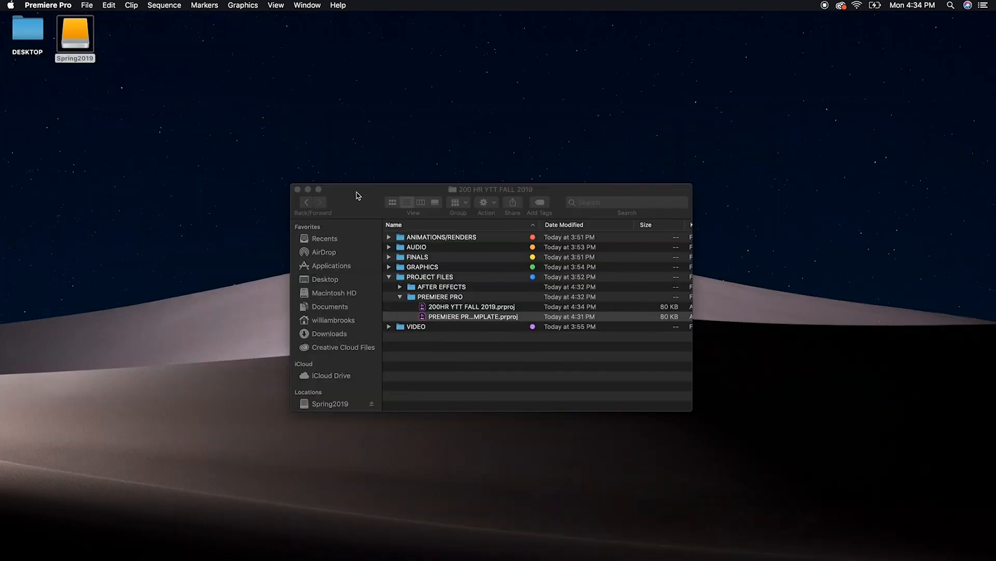
pyautogui.click(358, 196)
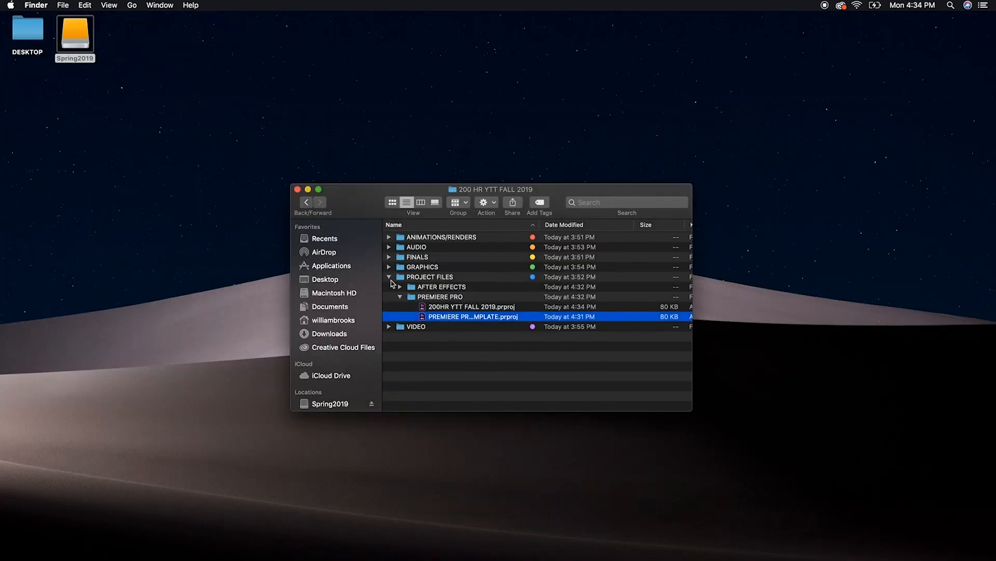
pyautogui.doubleClick(413, 299)
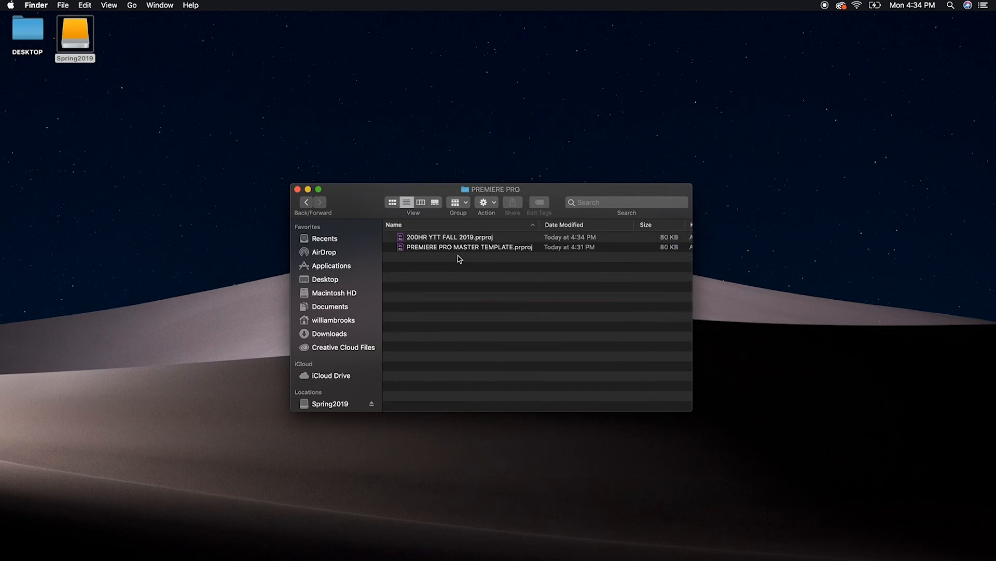
pyautogui.click(332, 405)
pyautogui.doubleClick(400, 238)
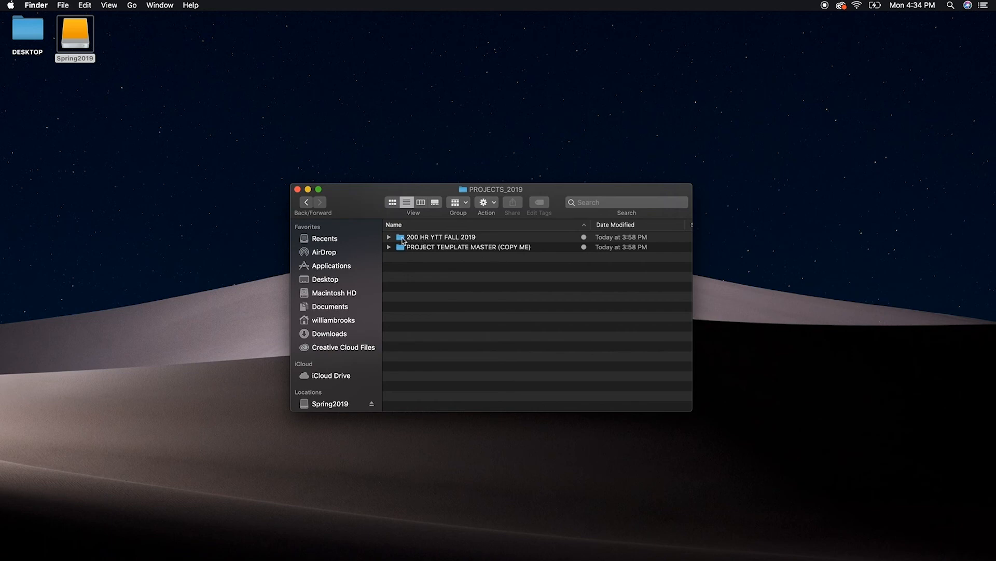
pyautogui.doubleClick(404, 239)
pyautogui.doubleClick(414, 297)
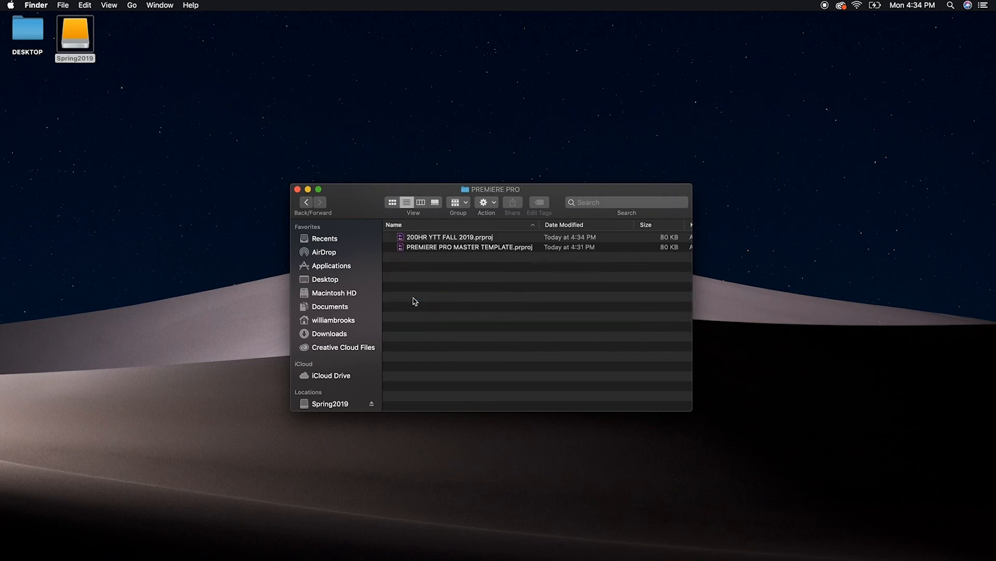
# Move PREMIERE PRO MASTER TEMPLATE.prproj from the new project's PREMIERE PRO folder to the Trash
pyautogui.click(442, 248)
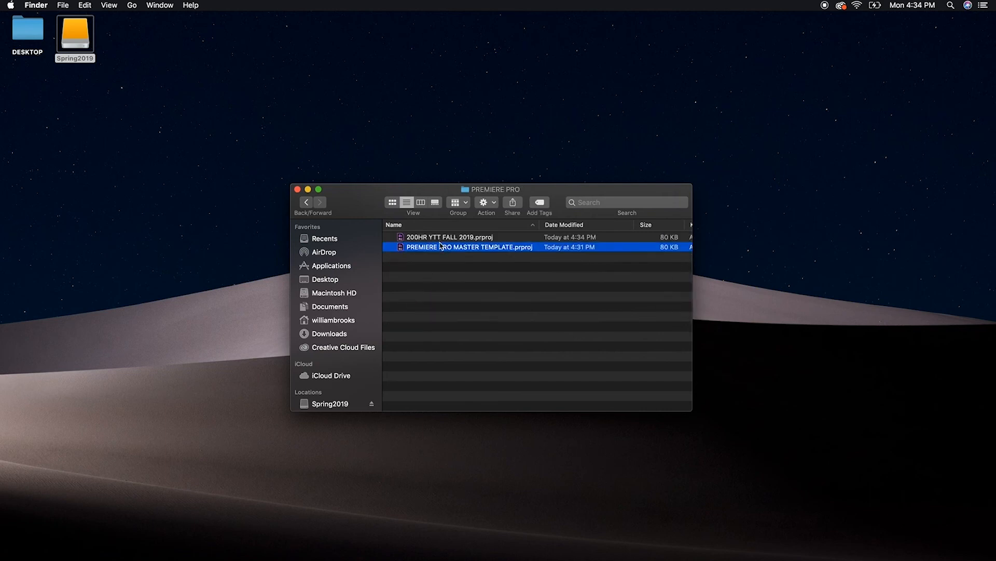
pyautogui.click(442, 239)
pyautogui.click(446, 254)
pyautogui.click(448, 247)
pyautogui.rightClick(441, 247)
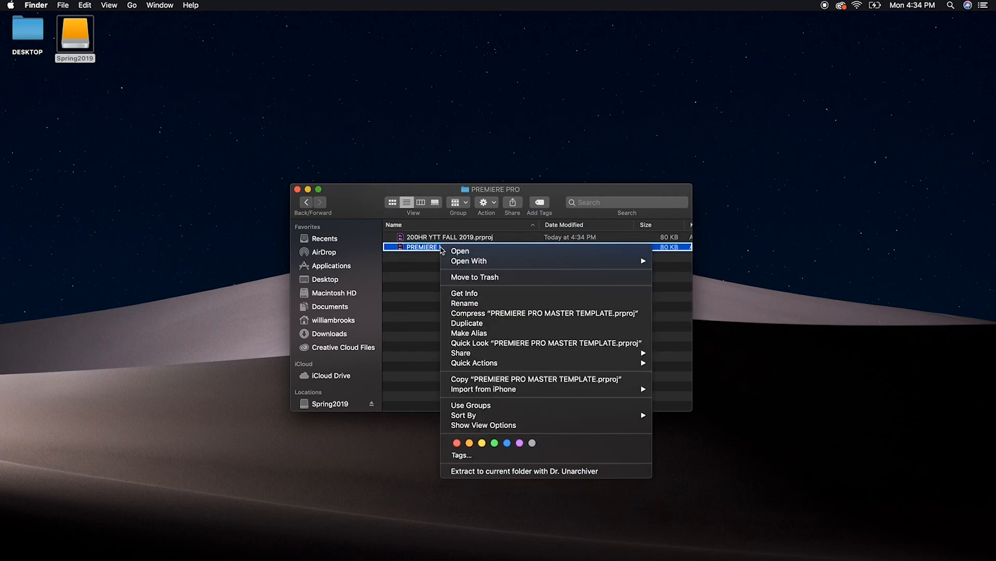
pyautogui.click(488, 278)
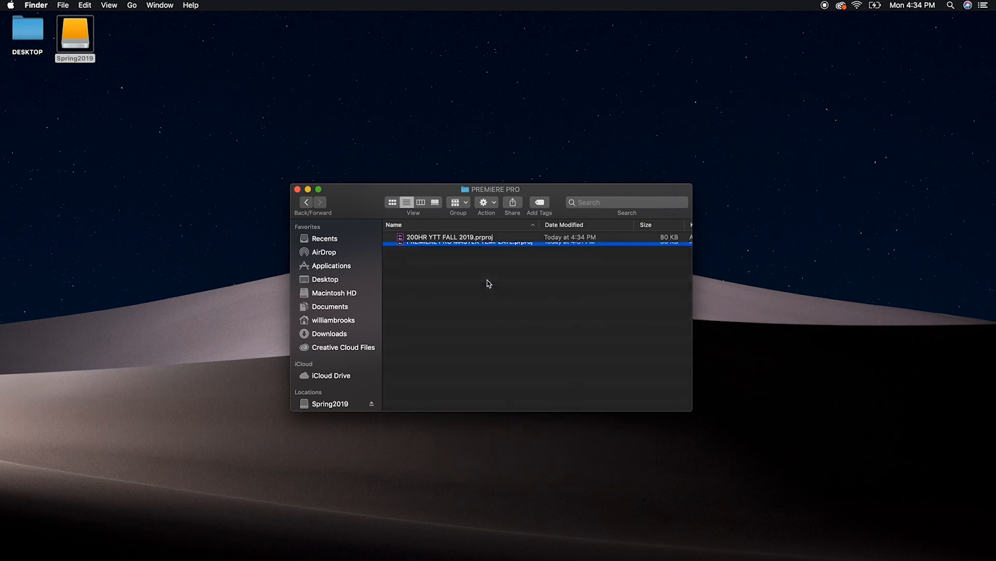
# Check the PREMIERE PRO folder inside PROJECT TEMPLATE MASTER (COPY ME), then return to PROJECTS_2019 and close the Finder window
pyautogui.click(307, 208)
pyautogui.click(401, 297)
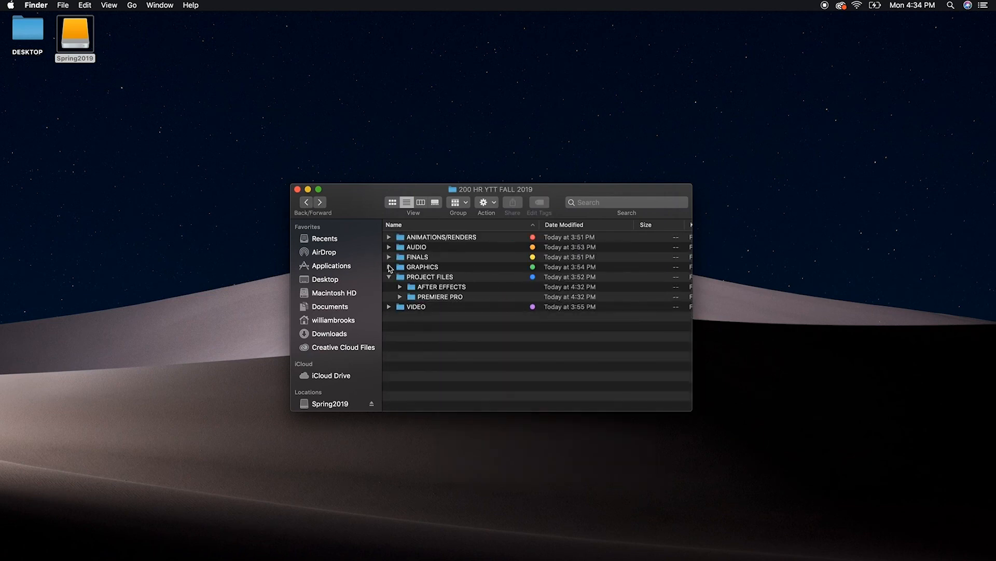
pyautogui.doubleClick(401, 249)
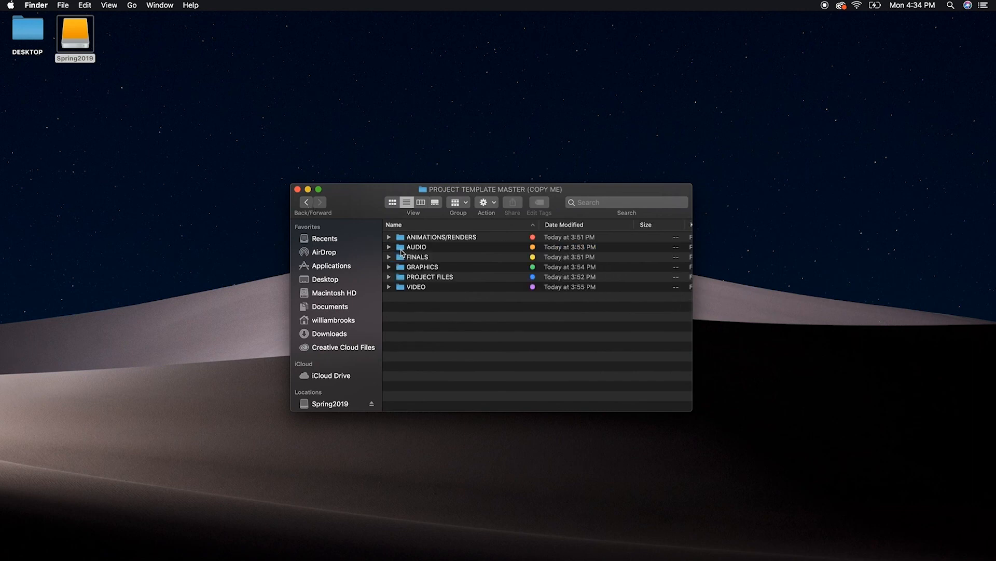
pyautogui.doubleClick(403, 278)
pyautogui.doubleClick(402, 249)
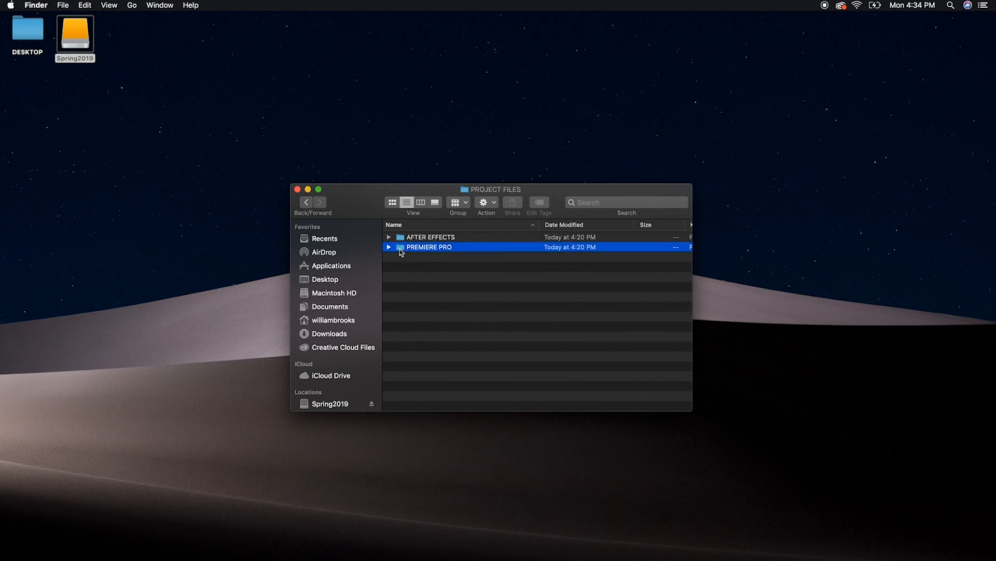
pyautogui.click(307, 203)
pyautogui.click(306, 203)
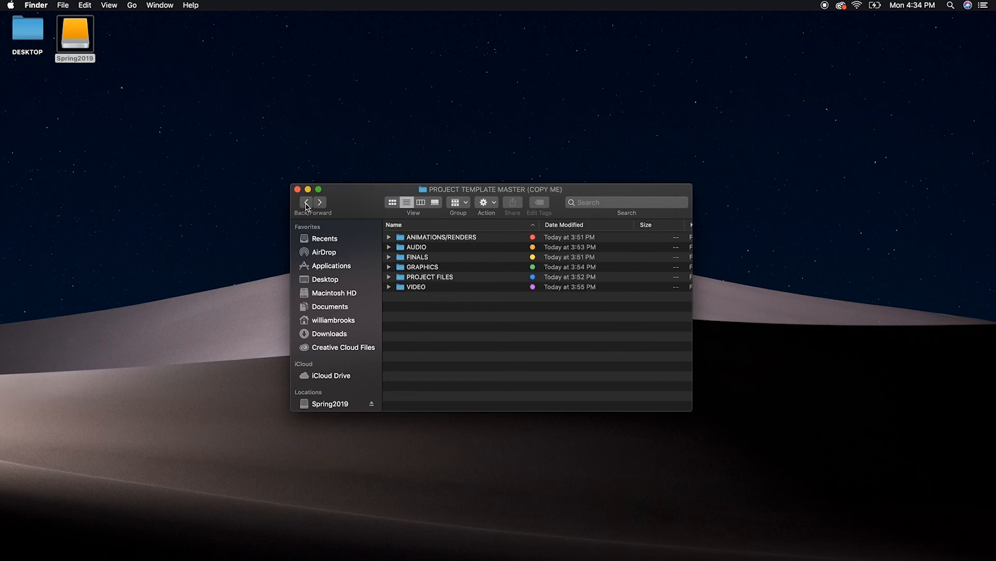
pyautogui.click(306, 204)
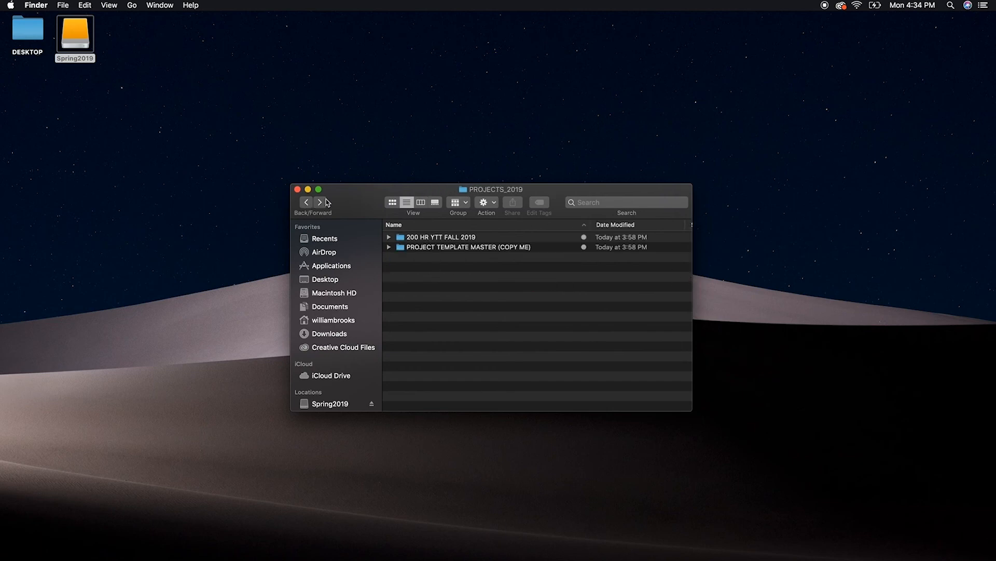
pyautogui.click(297, 190)
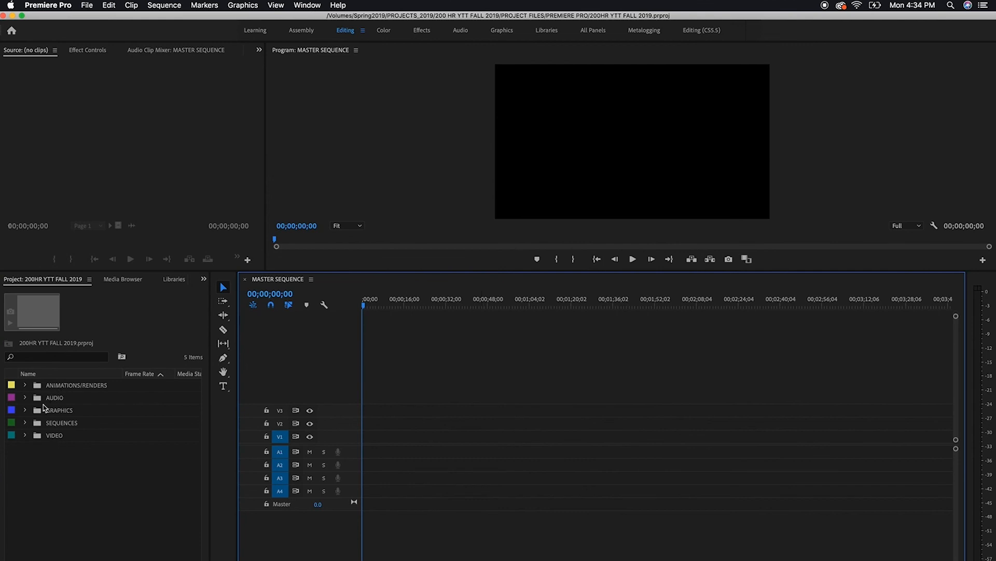
# In Premiere Pro, move the playhead of MASTER SEQUENCE to about 00;00;13;24
pyautogui.click(25, 385)
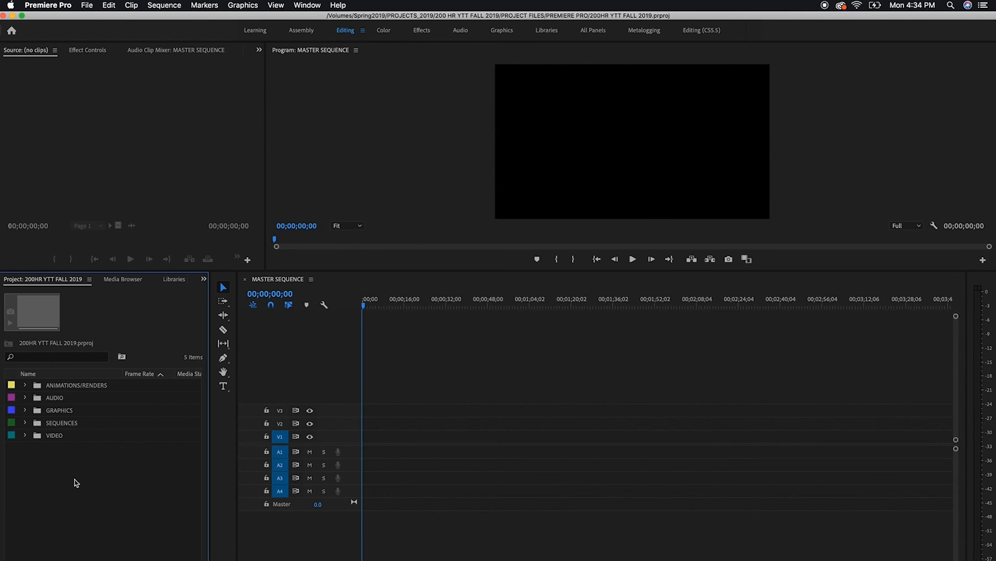
pyautogui.click(410, 360)
pyautogui.click(382, 306)
pyautogui.moveTo(386, 310)
pyautogui.mouseDown()
pyautogui.moveTo(465, 309)
pyautogui.moveTo(364, 311)
pyautogui.moveTo(418, 311)
pyautogui.moveTo(400, 319)
pyautogui.mouseUp()
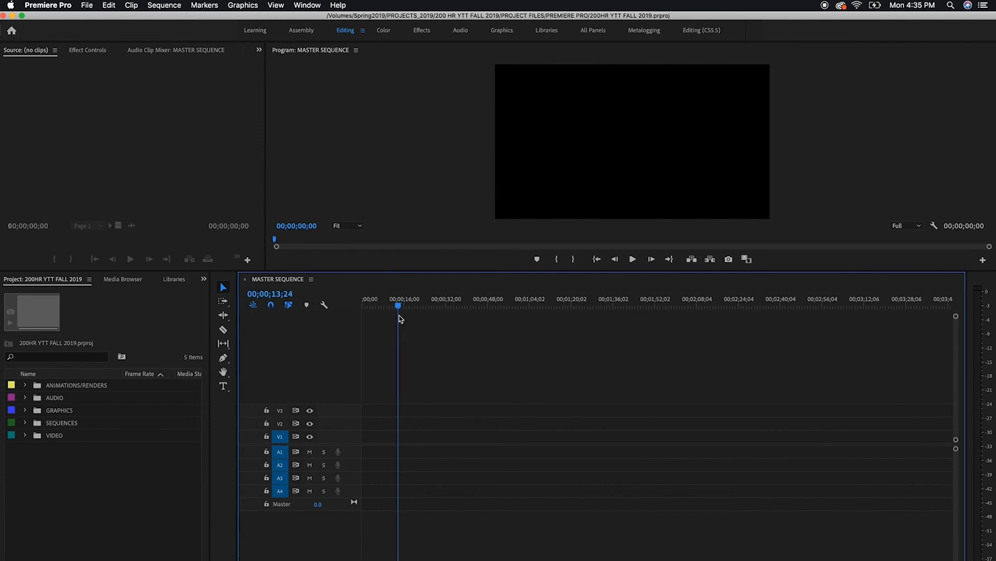